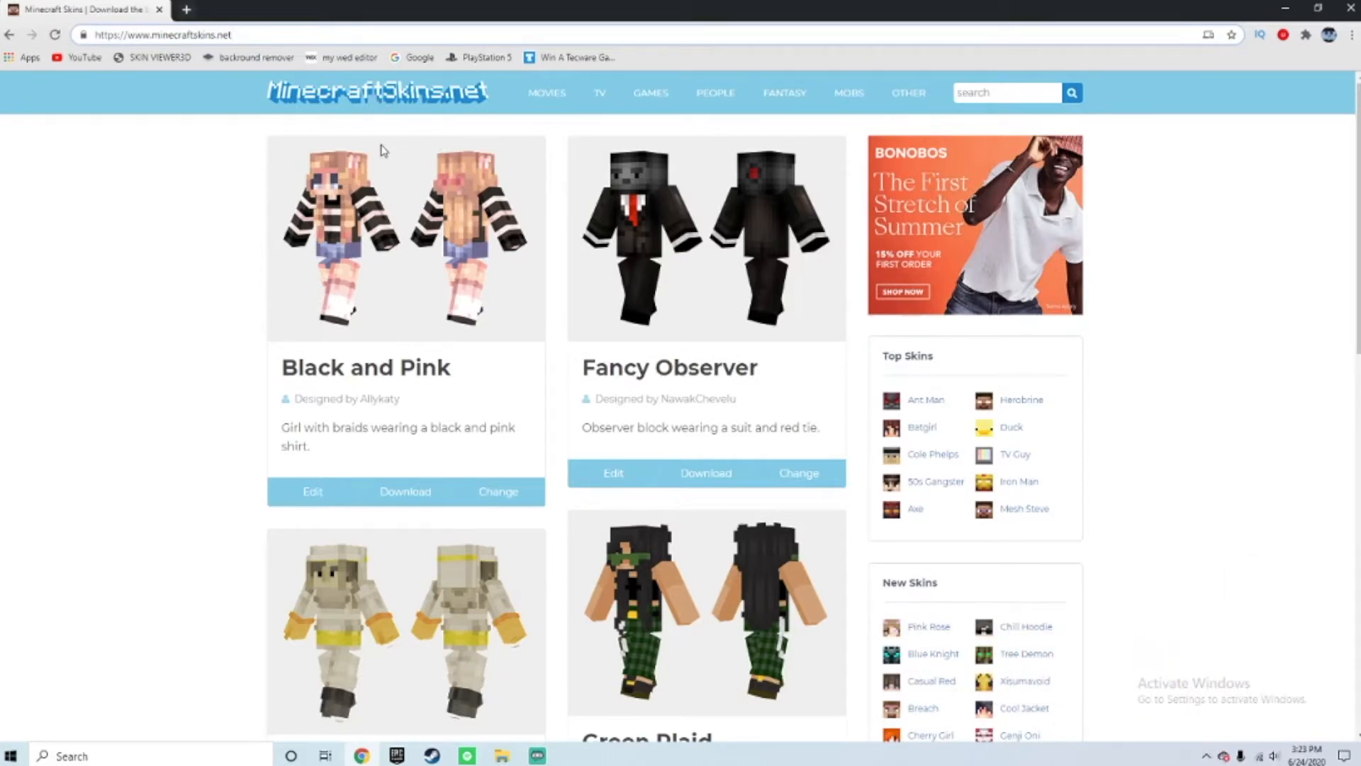
Browse the Movies and TV skin categories, and open the Mobs category.
{"action": "left_click", "coordinate": [252, 35]}
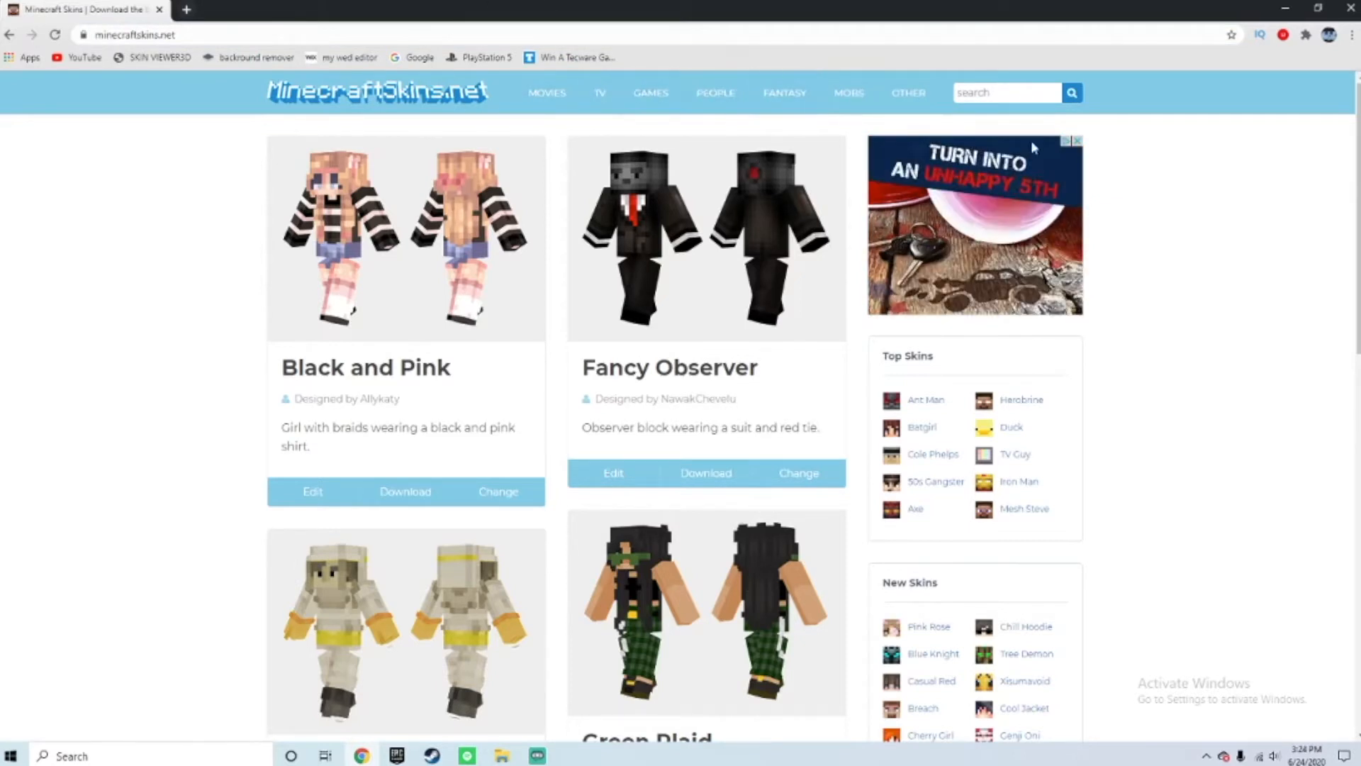
{"action": "left_click", "coordinate": [553, 101]}
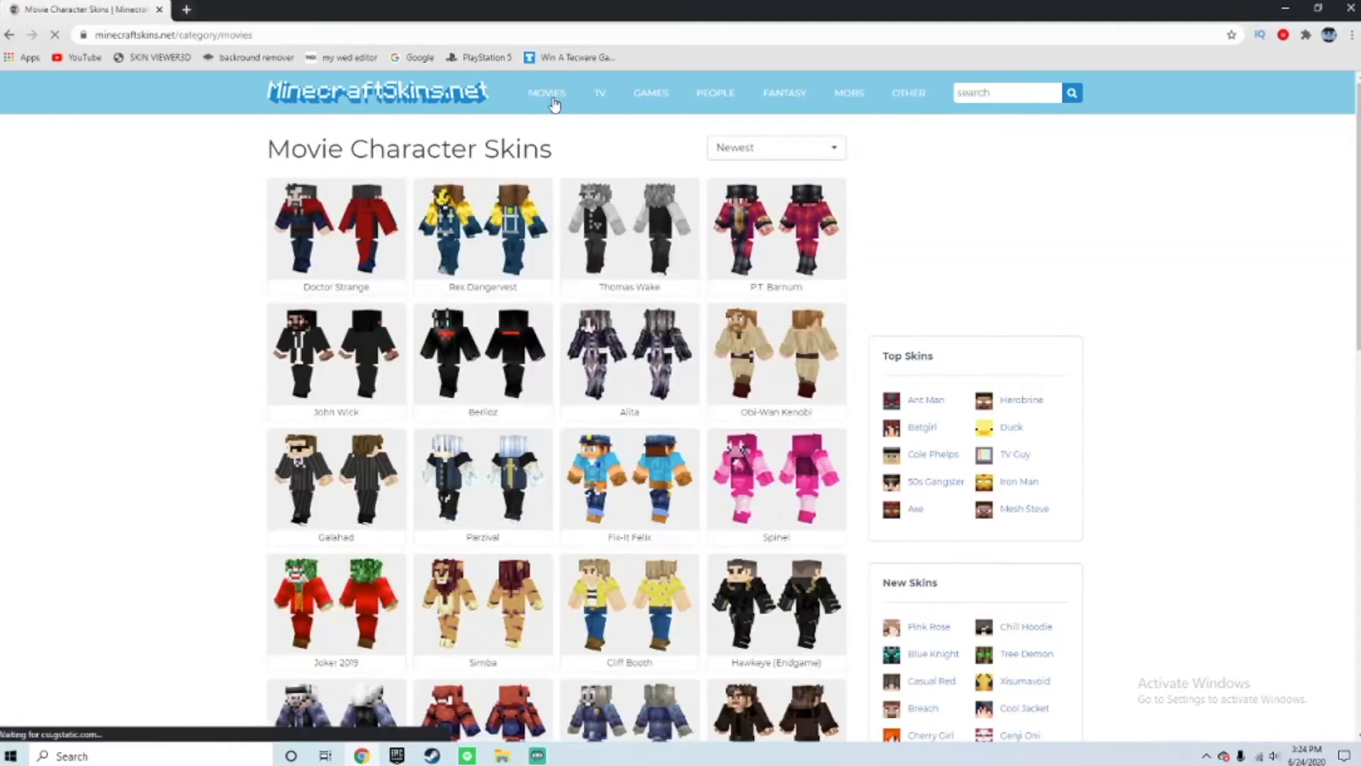
{"action": "left_click", "coordinate": [600, 96]}
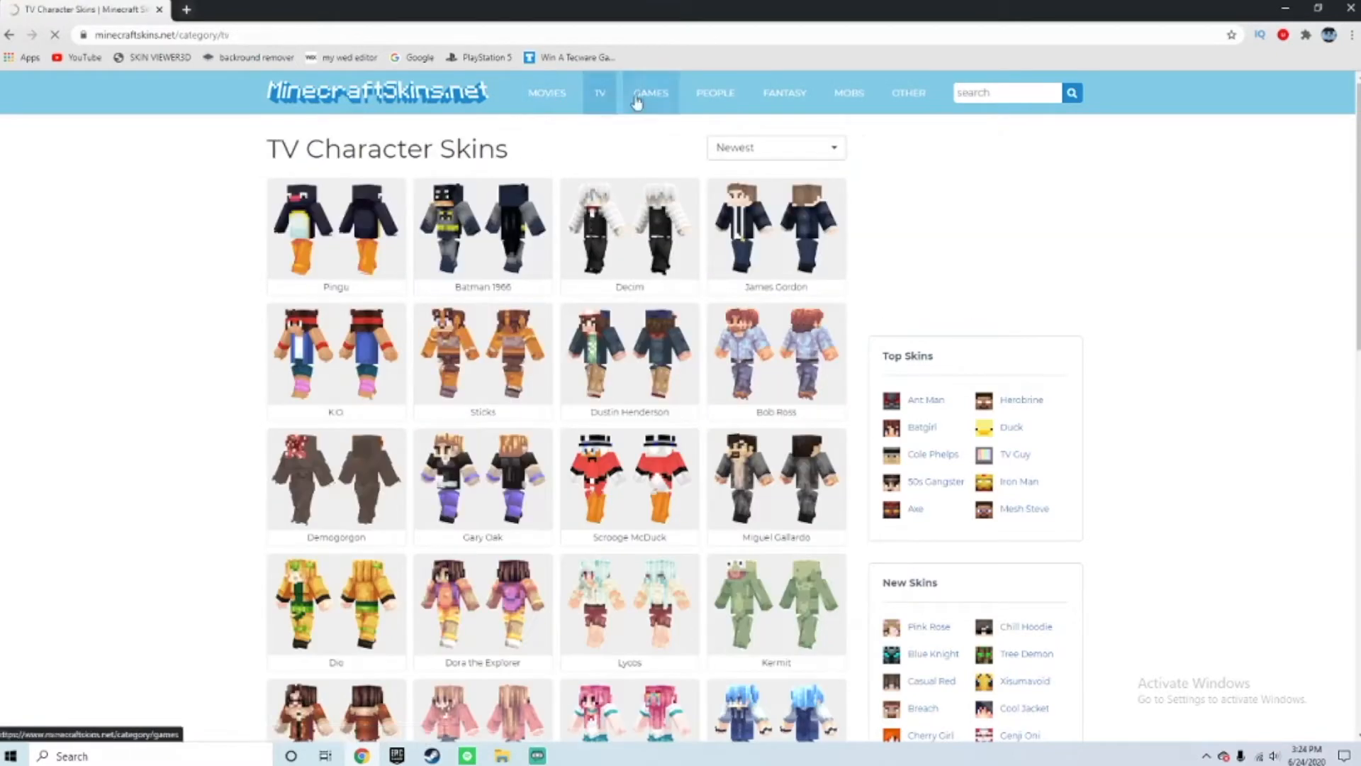
{"action": "left_click", "coordinate": [835, 107]}
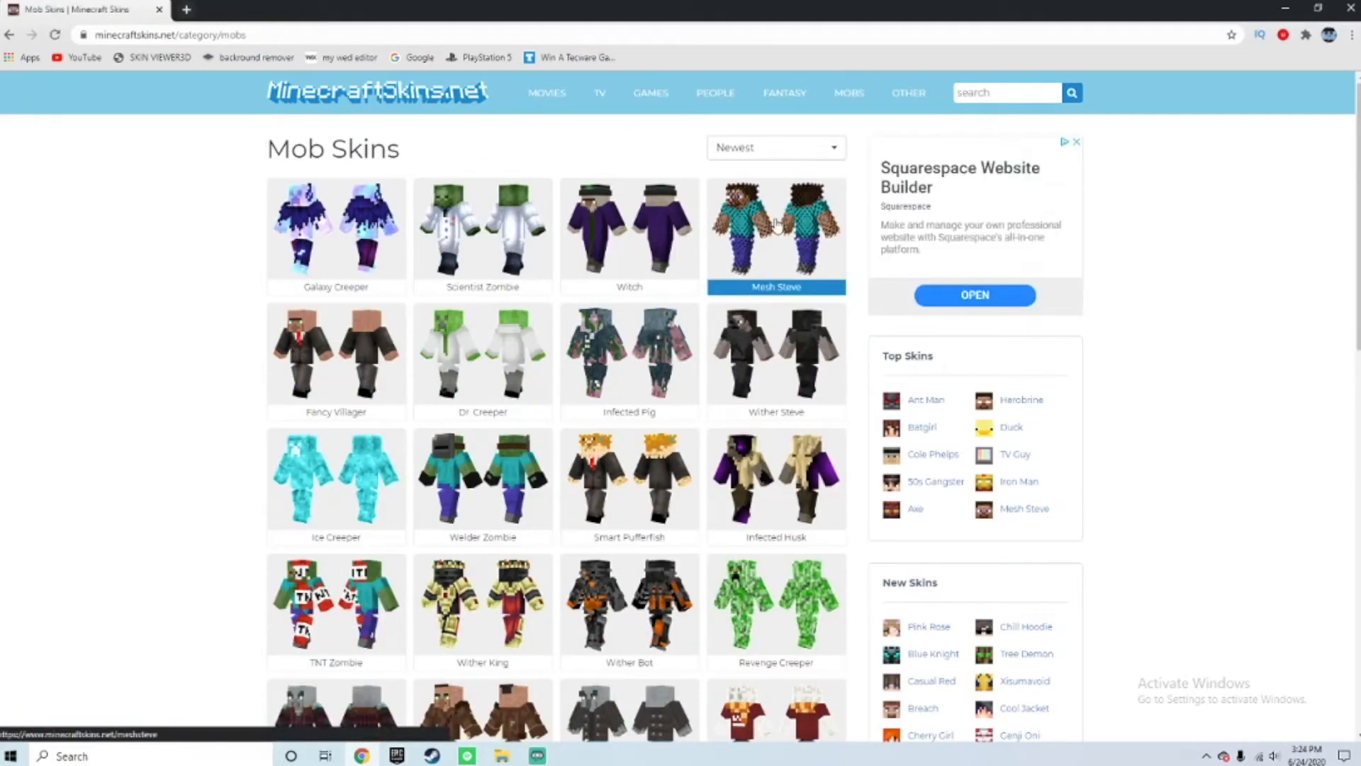
Find the Vex skin in the mob list and open it in the skin editor.
{"action": "scroll", "coordinate": [711, 543], "scroll_direction": "down", "scroll_amount": 1}
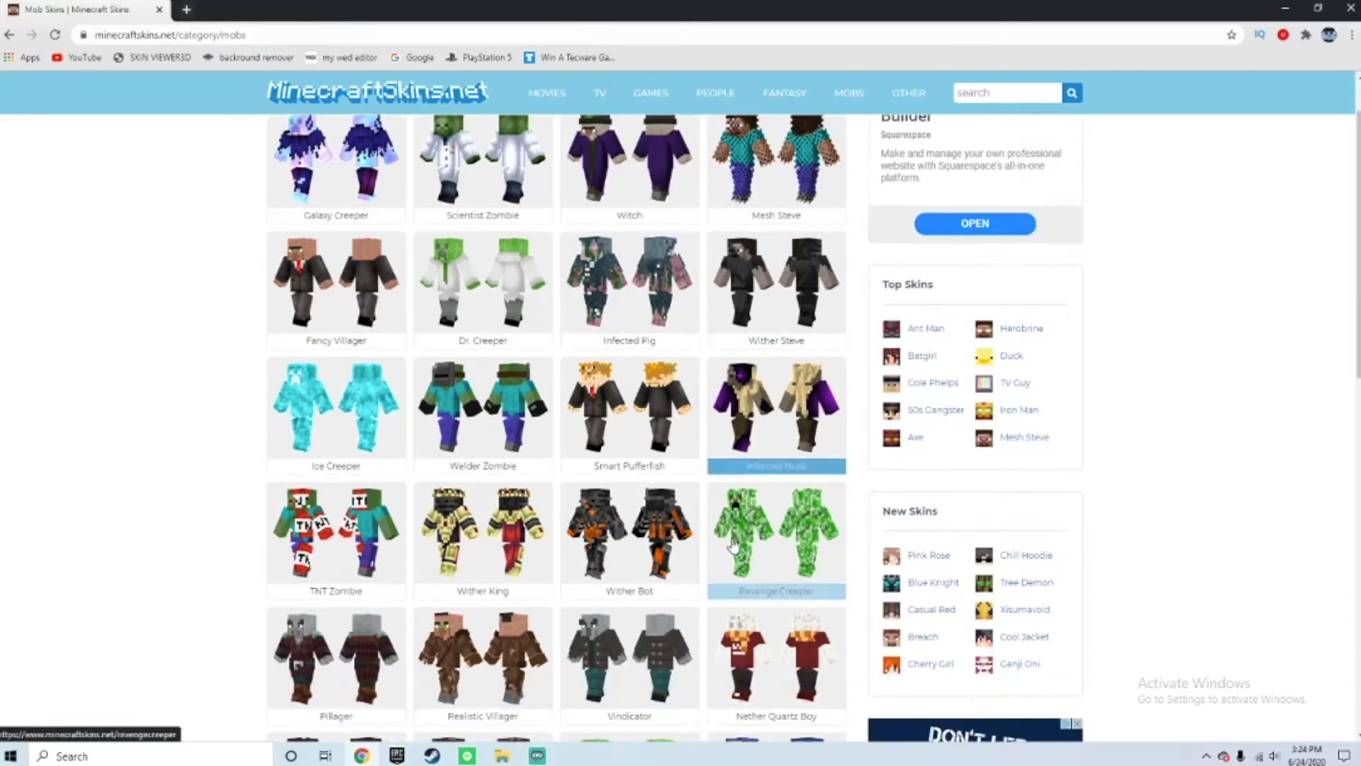
{"action": "scroll", "coordinate": [711, 542], "scroll_direction": "down", "scroll_amount": 3}
{"action": "scroll", "coordinate": [712, 542], "scroll_direction": "down", "scroll_amount": 1}
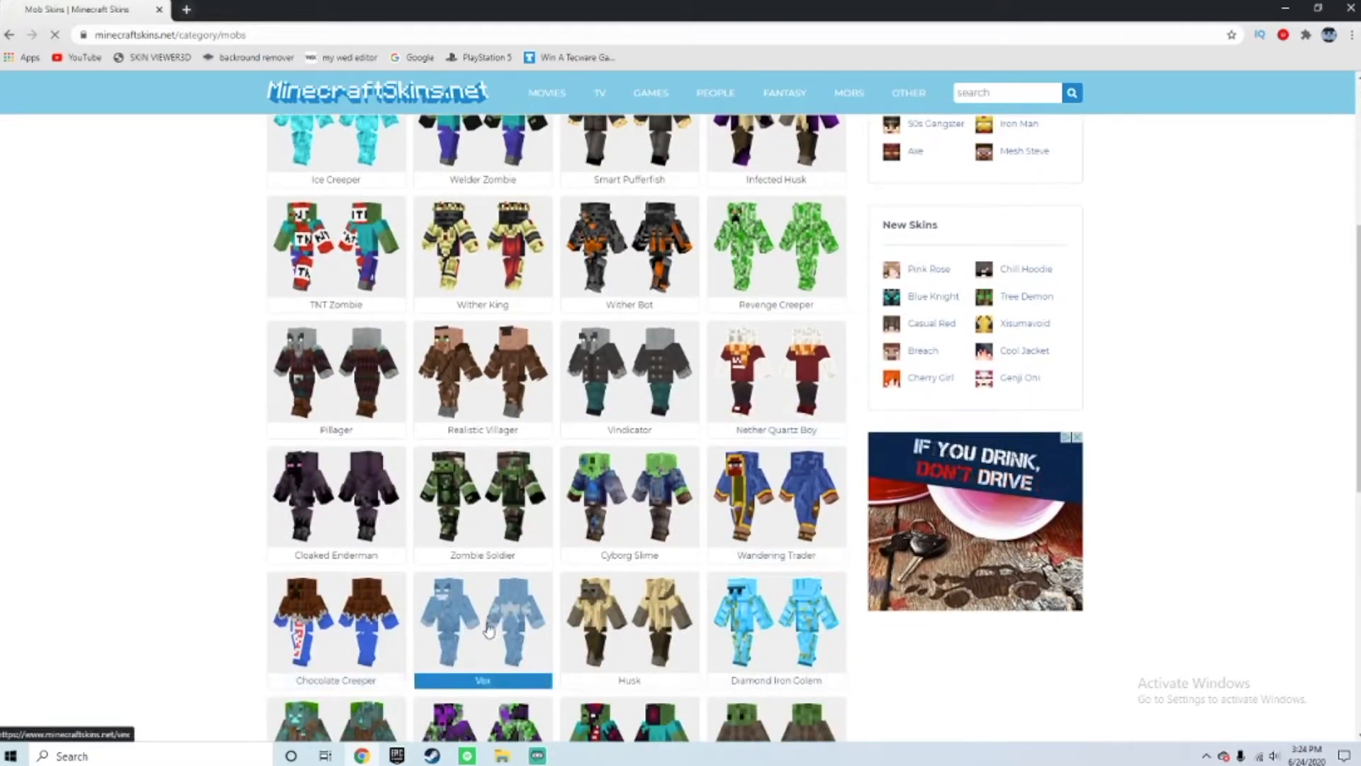
{"action": "left_click", "coordinate": [489, 659]}
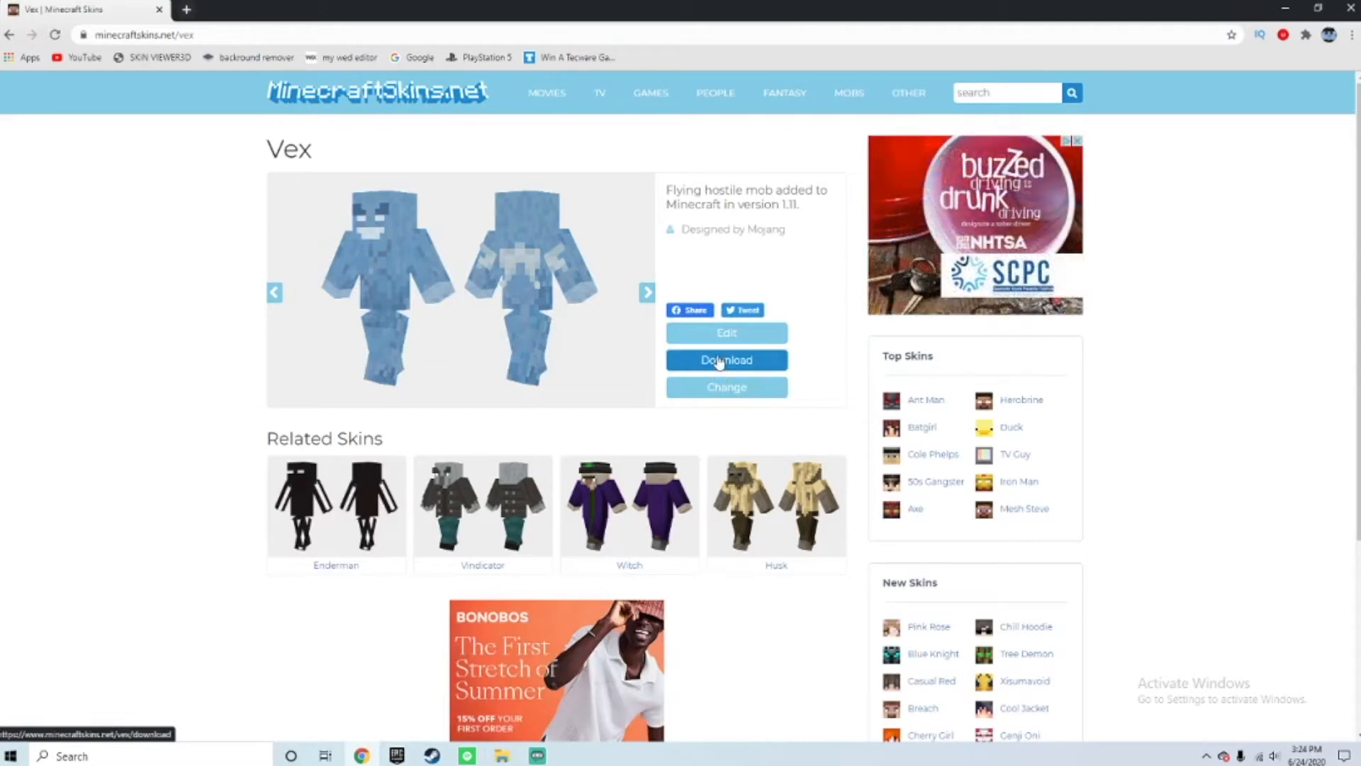
{"action": "left_click", "coordinate": [717, 335]}
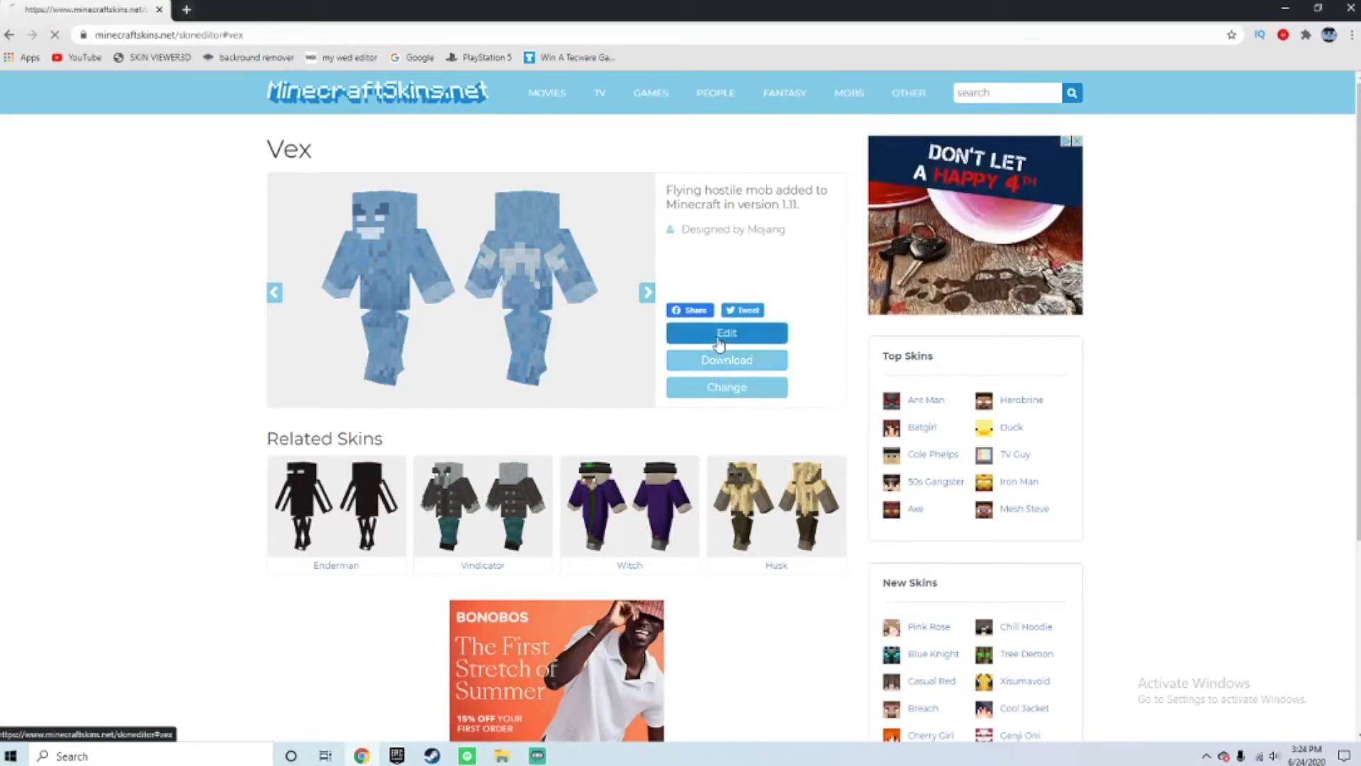
{"action": "mouse_move", "coordinate": [786, 367]}
{"action": "left_mouse_down"}
{"action": "mouse_move", "coordinate": [750, 376]}
{"action": "mouse_move", "coordinate": [794, 364]}
{"action": "left_mouse_up"}
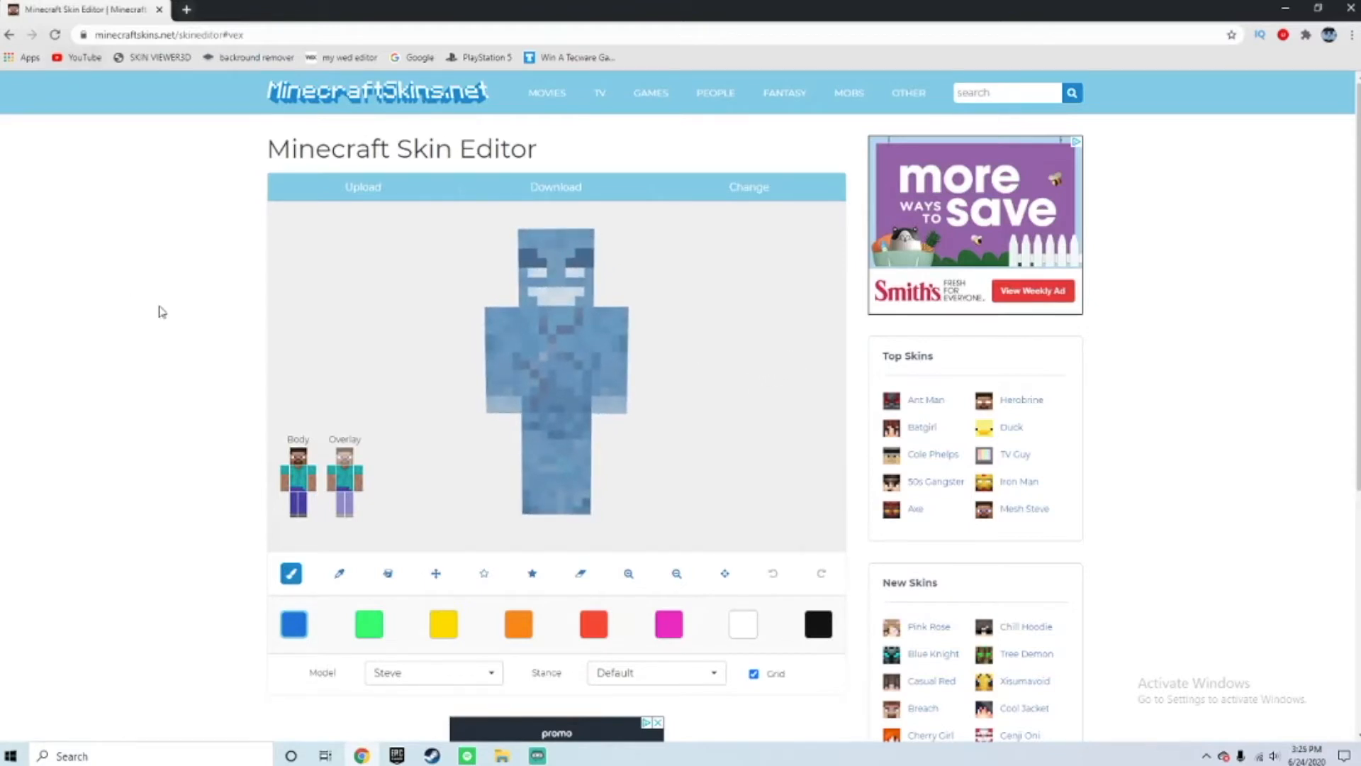
Erase the protruding overlay pixels of the wings at both edges of the Vex's back.
{"action": "left_click_drag", "start_coordinate": [729, 344], "coordinate": [642, 341]}
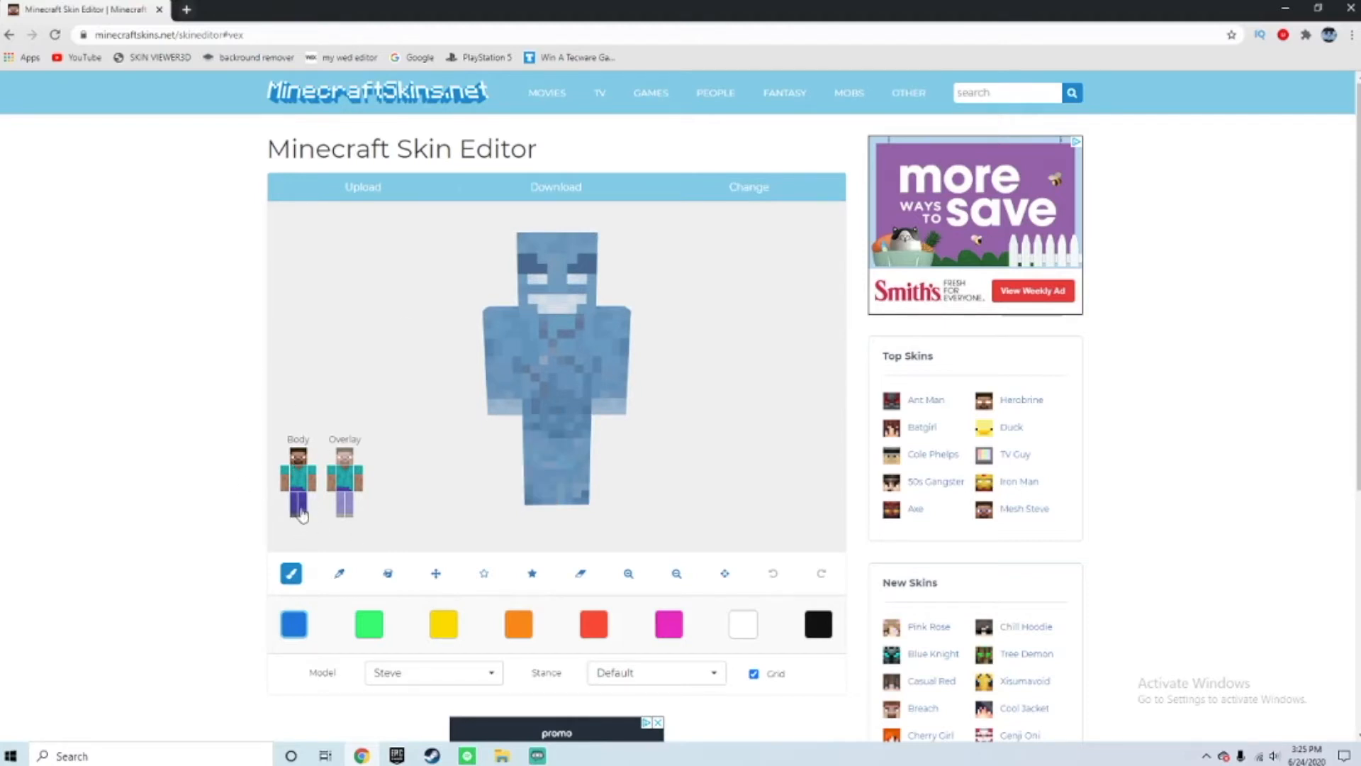
{"action": "left_click", "coordinate": [341, 504]}
{"action": "left_click_drag", "start_coordinate": [389, 446], "coordinate": [550, 438]}
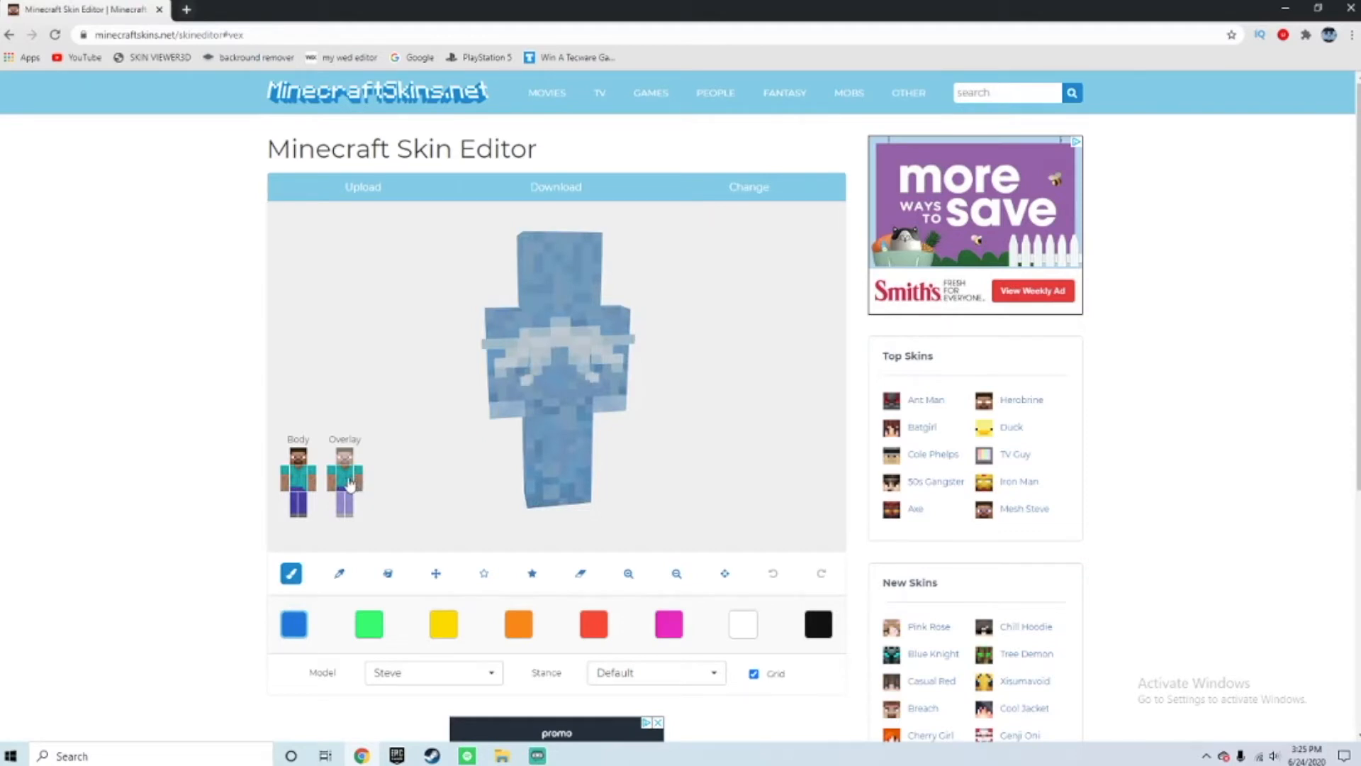
{"action": "mouse_move", "coordinate": [674, 435]}
{"action": "left_mouse_down"}
{"action": "mouse_move", "coordinate": [747, 423]}
{"action": "mouse_move", "coordinate": [659, 425]}
{"action": "left_mouse_up"}
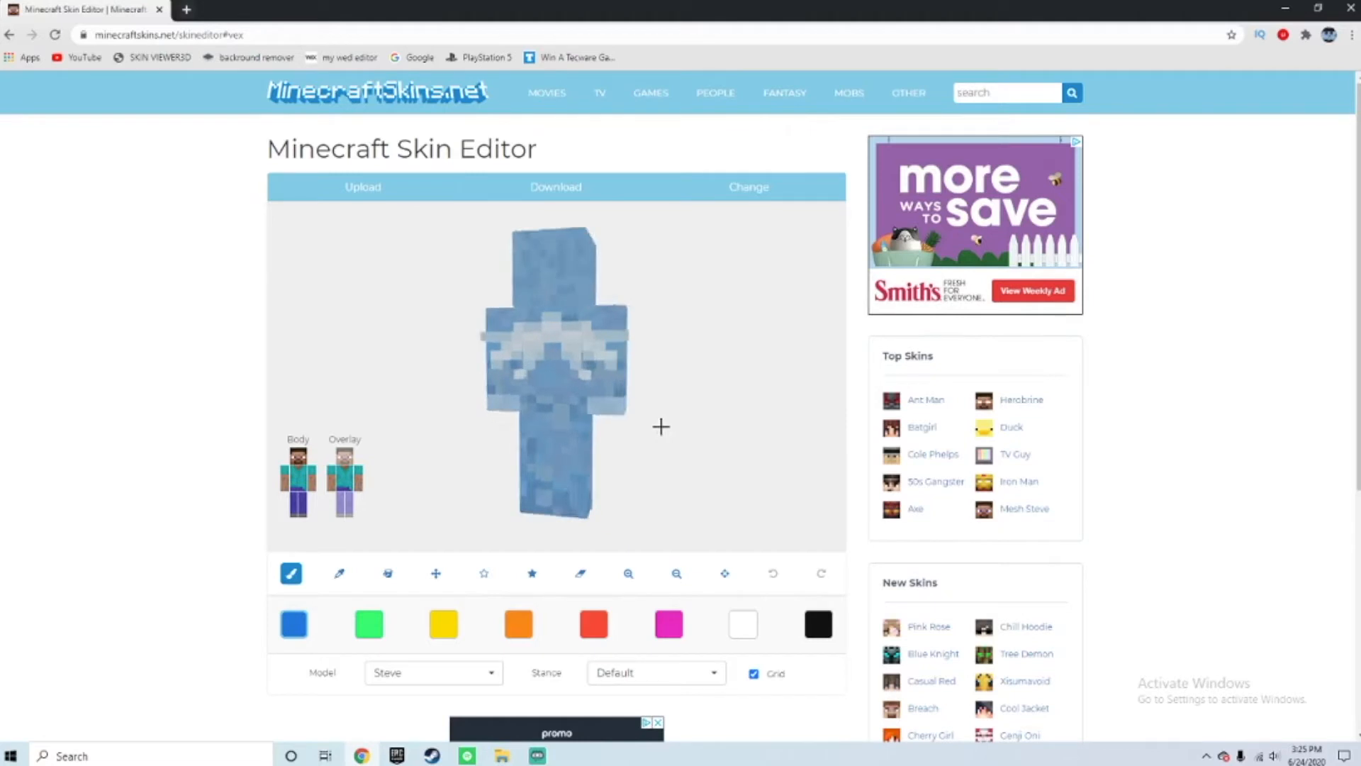
{"action": "left_click", "coordinate": [576, 575]}
{"action": "mouse_move", "coordinate": [487, 335]}
{"action": "left_mouse_down"}
{"action": "mouse_move", "coordinate": [533, 333]}
{"action": "mouse_move", "coordinate": [492, 365]}
{"action": "left_mouse_up"}
{"action": "mouse_move", "coordinate": [663, 392]}
{"action": "left_mouse_down"}
{"action": "mouse_move", "coordinate": [545, 367]}
{"action": "mouse_move", "coordinate": [638, 352]}
{"action": "mouse_move", "coordinate": [603, 402]}
{"action": "left_mouse_up"}
{"action": "left_click_drag", "start_coordinate": [706, 347], "coordinate": [378, 482]}
{"action": "left_click_drag", "start_coordinate": [668, 360], "coordinate": [619, 405]}
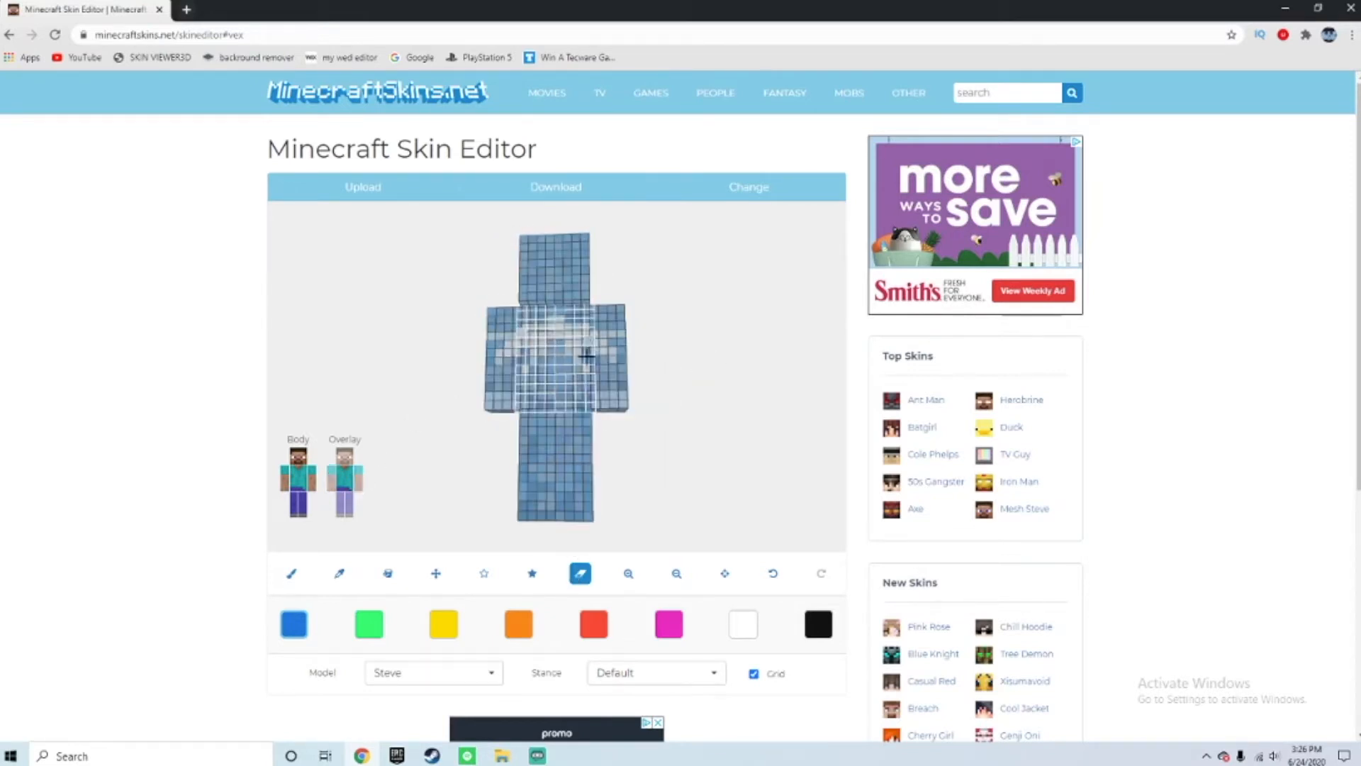
{"action": "mouse_move", "coordinate": [730, 428]}
{"action": "left_mouse_down"}
{"action": "mouse_move", "coordinate": [737, 456]}
{"action": "mouse_move", "coordinate": [740, 439]}
{"action": "left_mouse_up"}
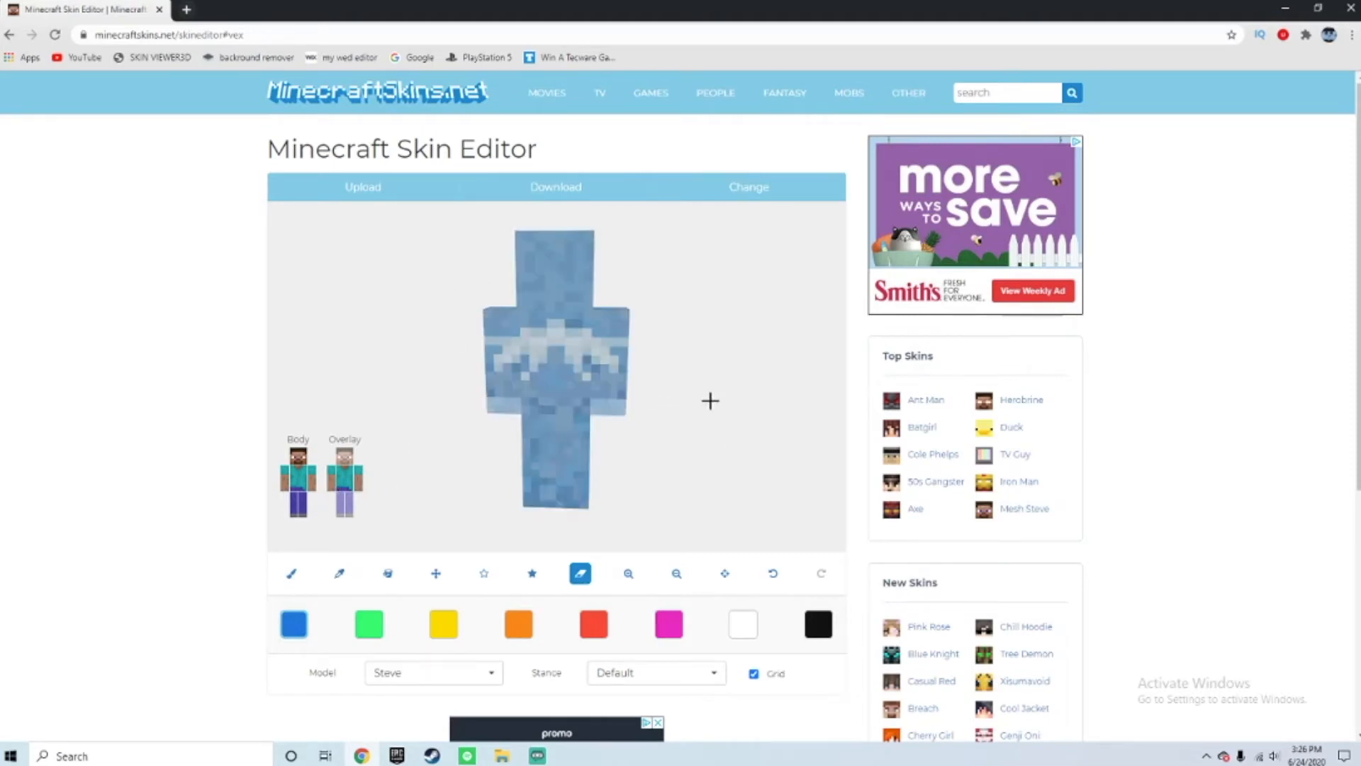
{"action": "left_click_drag", "start_coordinate": [680, 402], "coordinate": [556, 406]}
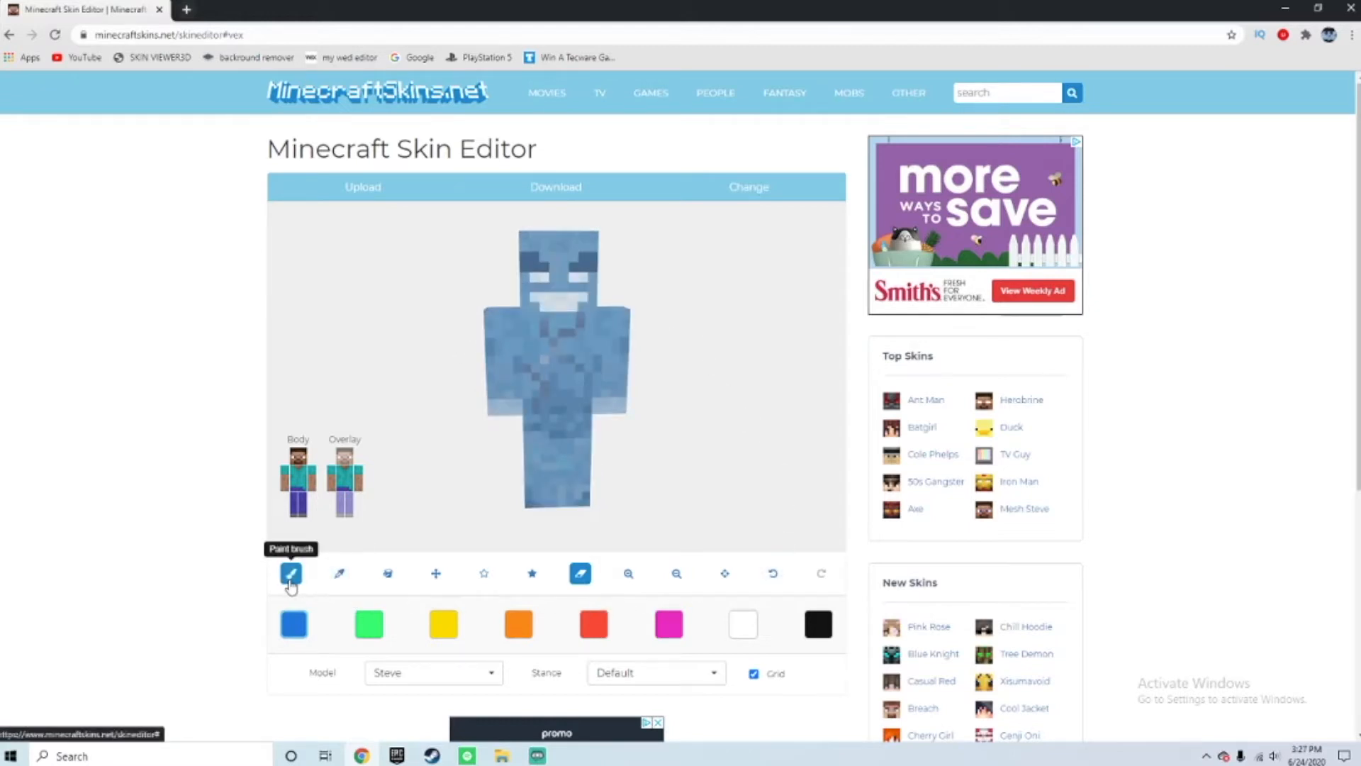
Fill the front faces of both arms with black using the paint bucket.
{"action": "left_click", "coordinate": [387, 574]}
{"action": "left_click", "coordinate": [817, 624]}
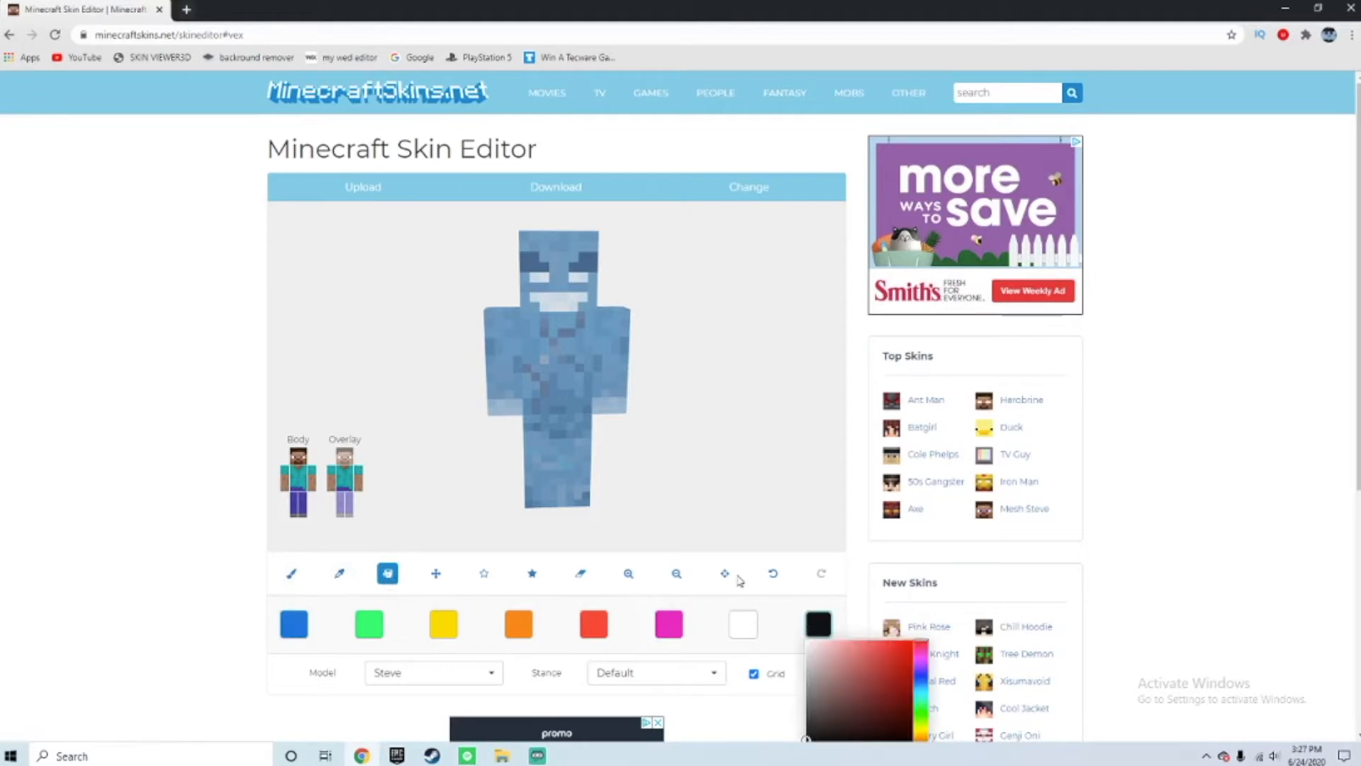
{"action": "left_click", "coordinate": [501, 341]}
{"action": "left_click", "coordinate": [607, 354]}
{"action": "mouse_move", "coordinate": [677, 435]}
{"action": "left_mouse_down"}
{"action": "mouse_move", "coordinate": [707, 423]}
{"action": "mouse_move", "coordinate": [611, 404]}
{"action": "mouse_move", "coordinate": [683, 431]}
{"action": "left_mouse_up"}
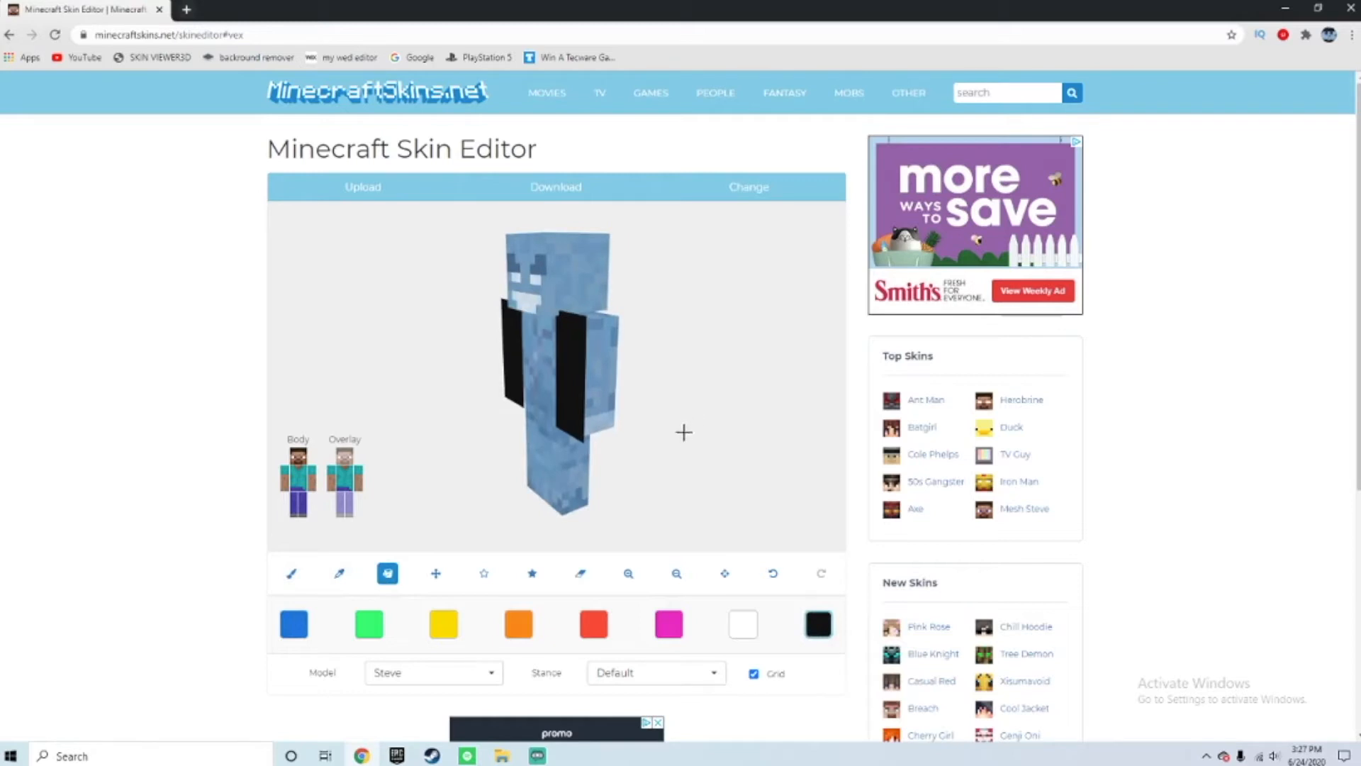
{"action": "left_click_drag", "start_coordinate": [607, 411], "coordinate": [756, 411]}
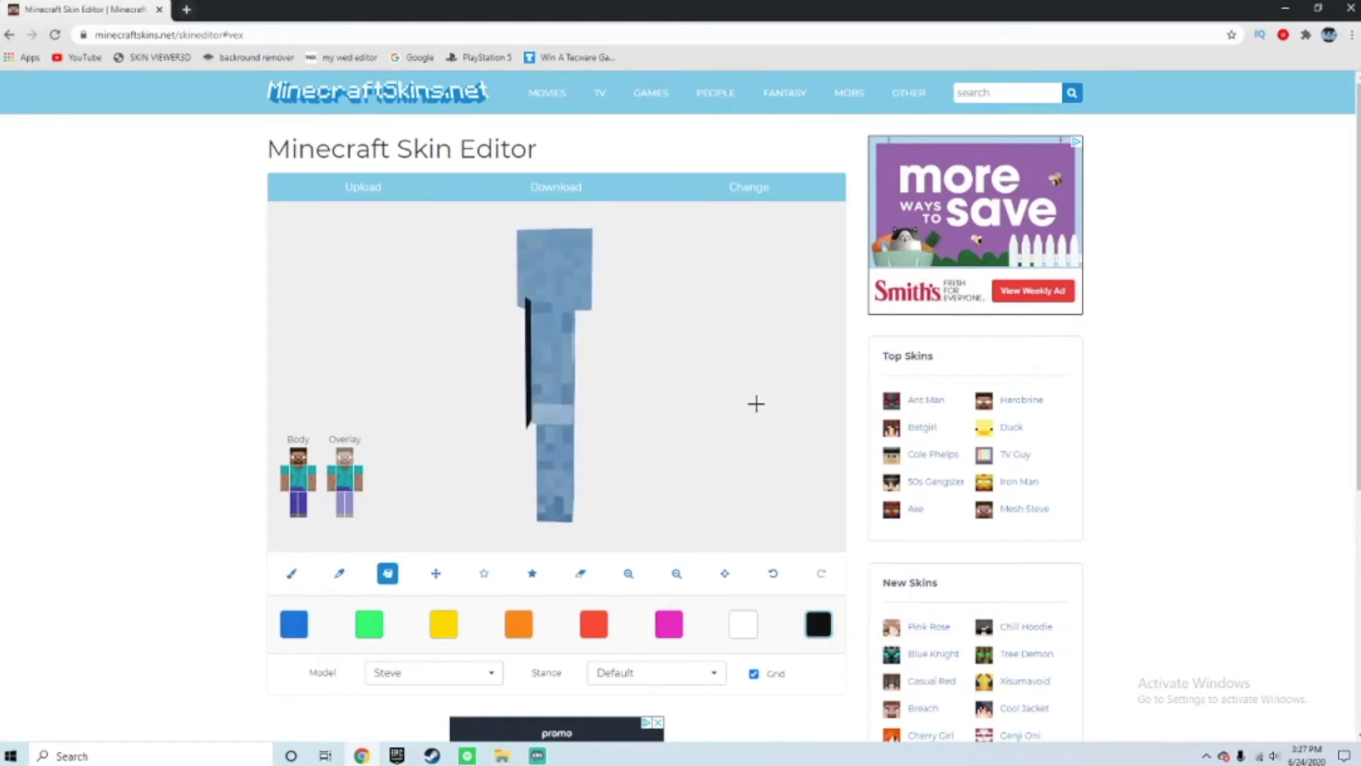
Undo the last arm fills, and refill the fronts of both arms and the torso with black.
{"action": "left_click", "coordinate": [774, 574]}
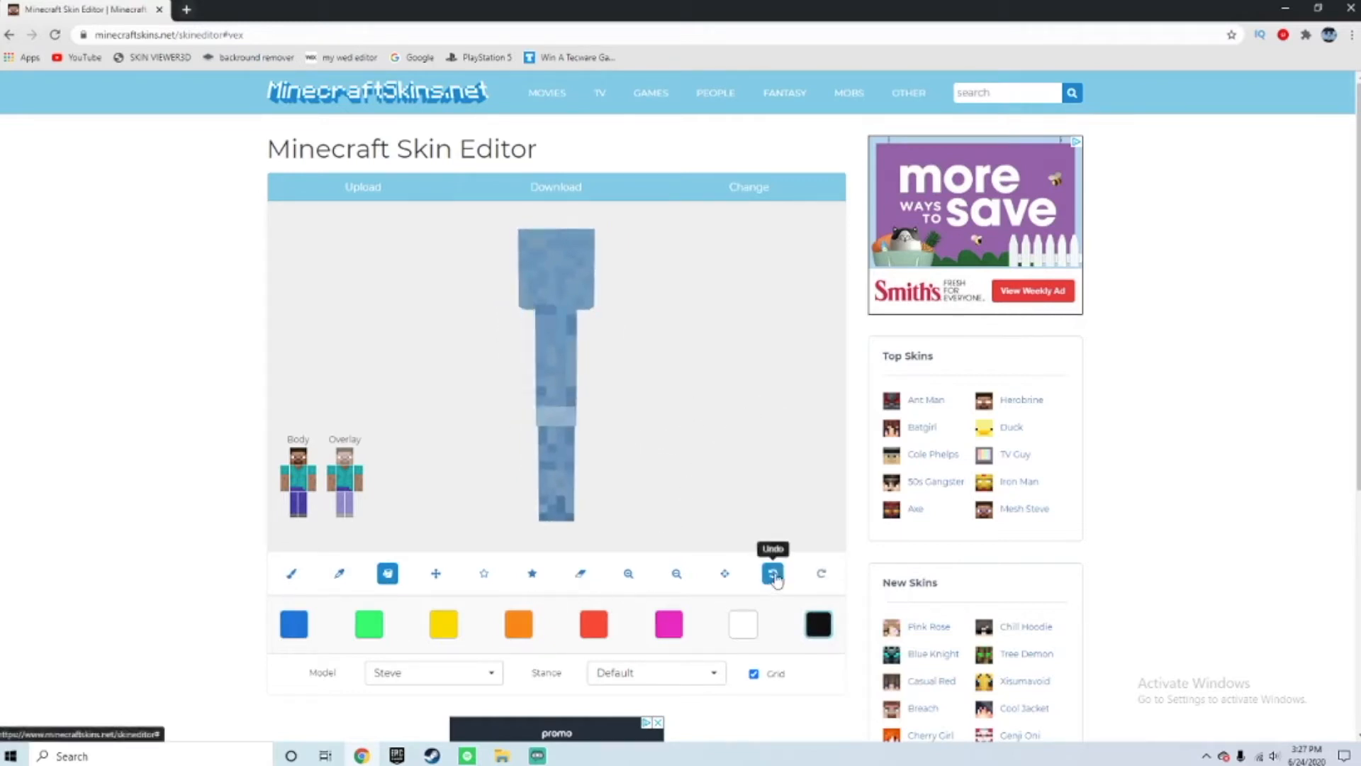
{"action": "left_click", "coordinate": [774, 574]}
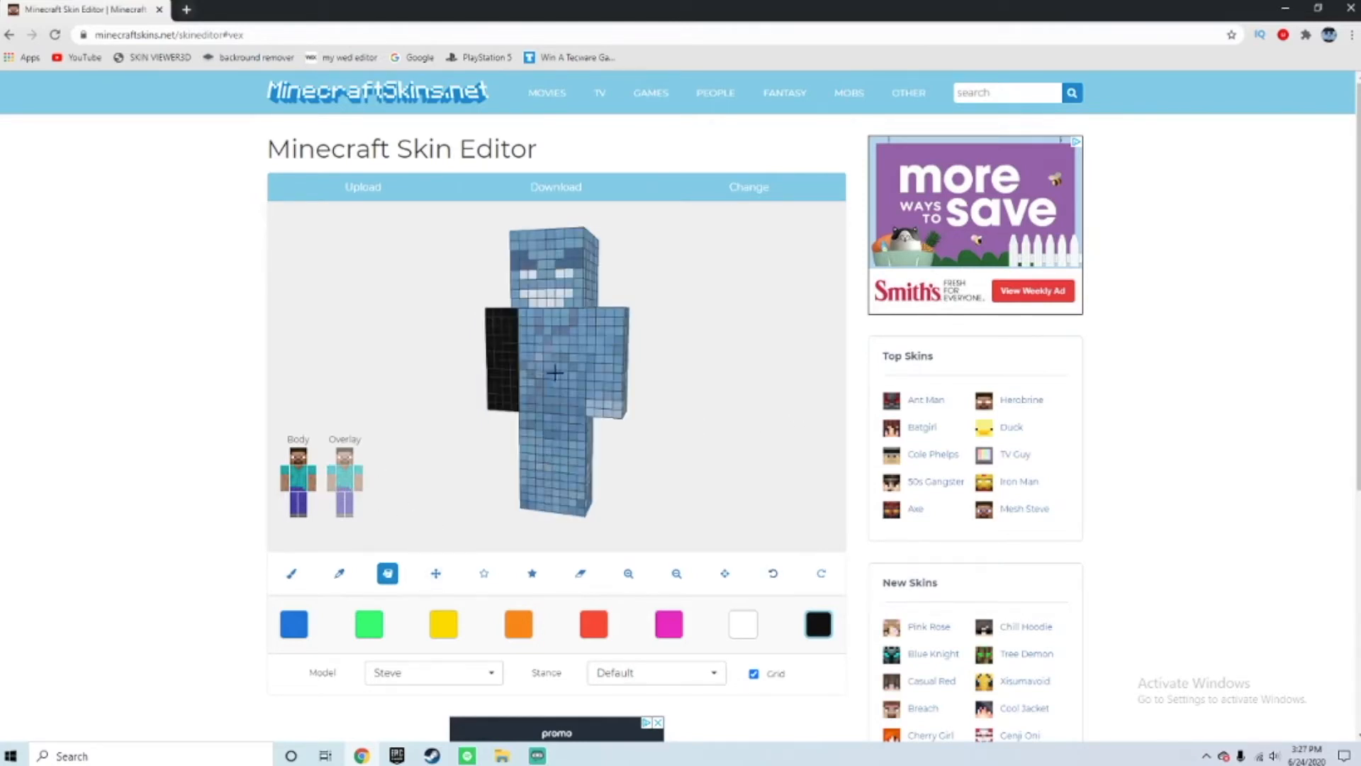
{"action": "left_click_drag", "start_coordinate": [621, 348], "coordinate": [701, 387]}
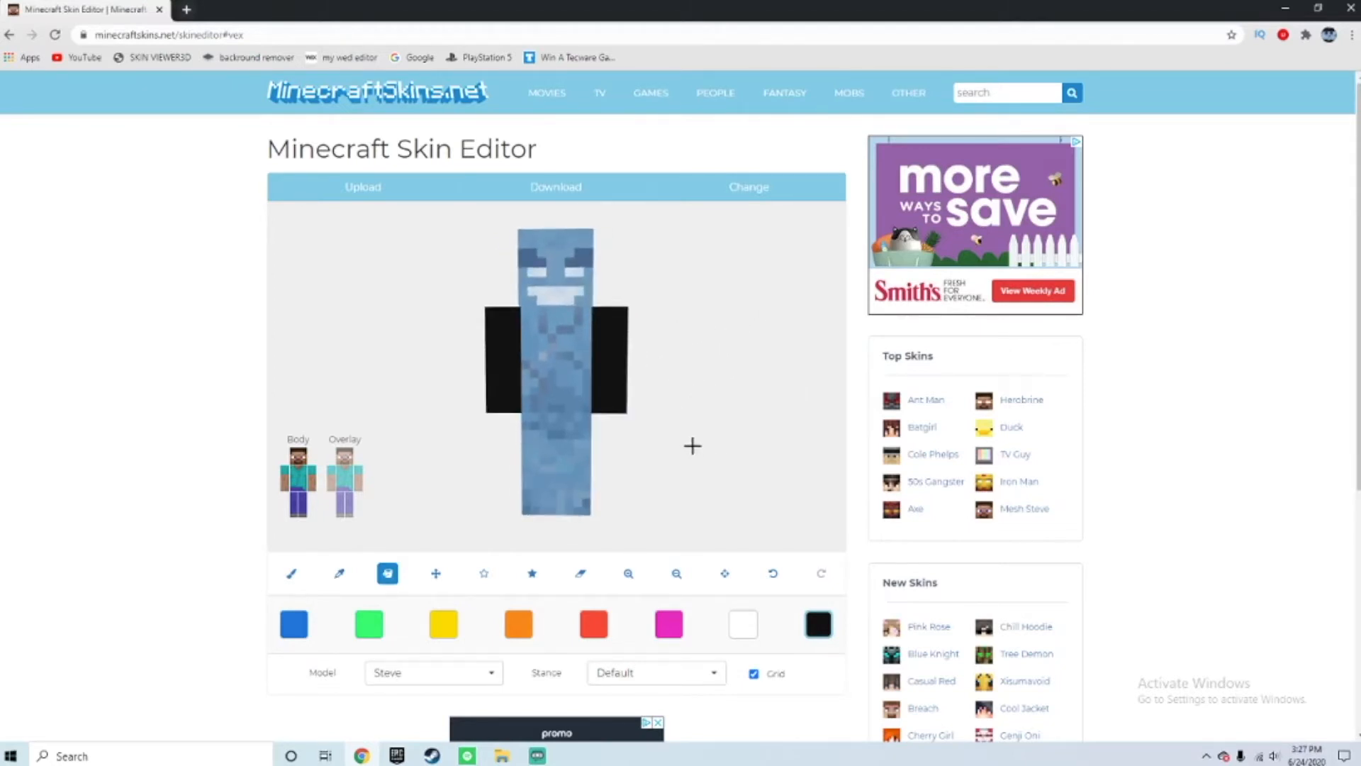
{"action": "left_click_drag", "start_coordinate": [611, 382], "coordinate": [879, 320]}
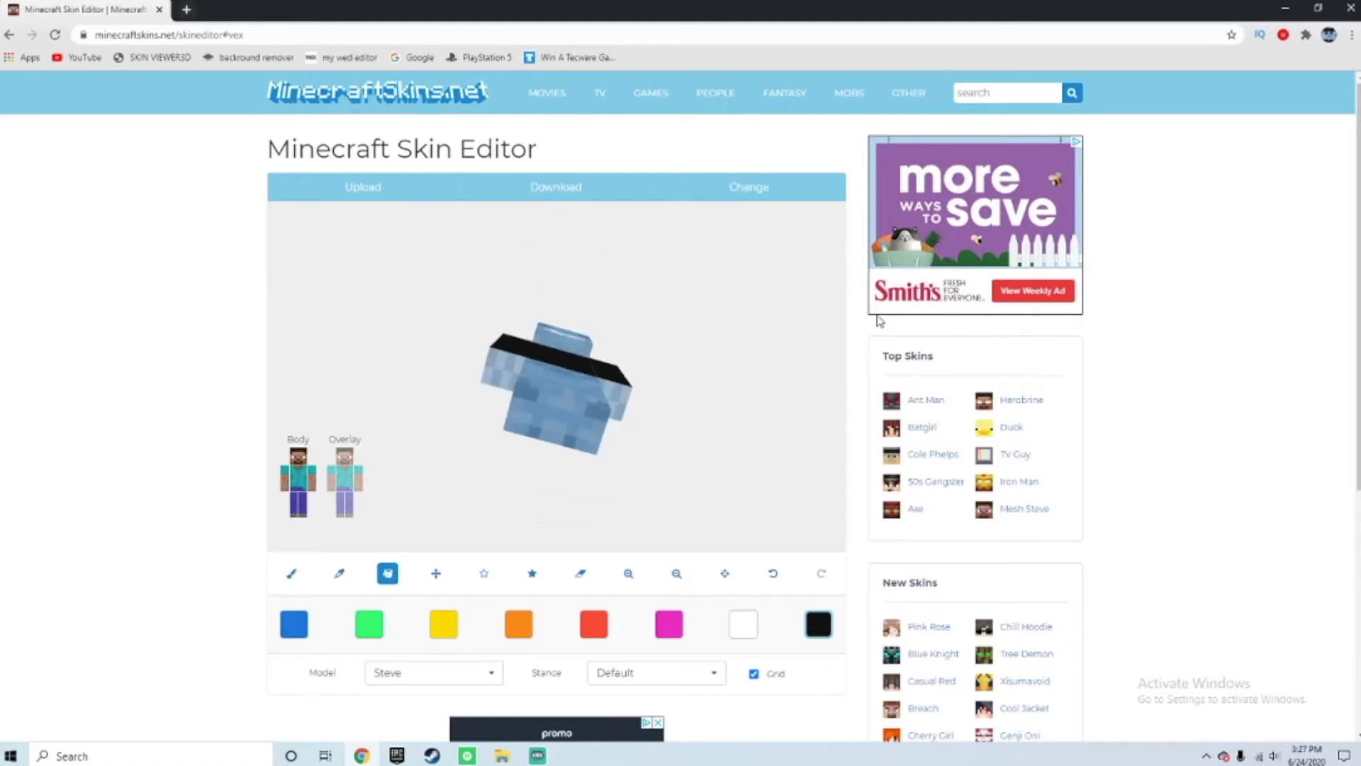
Hide both body legs and fill the underside of the torso with black.
{"action": "left_click", "coordinate": [298, 515]}
{"action": "left_click", "coordinate": [294, 510]}
{"action": "left_click", "coordinate": [548, 392]}
{"action": "left_click_drag", "start_coordinate": [742, 449], "coordinate": [730, 526]}
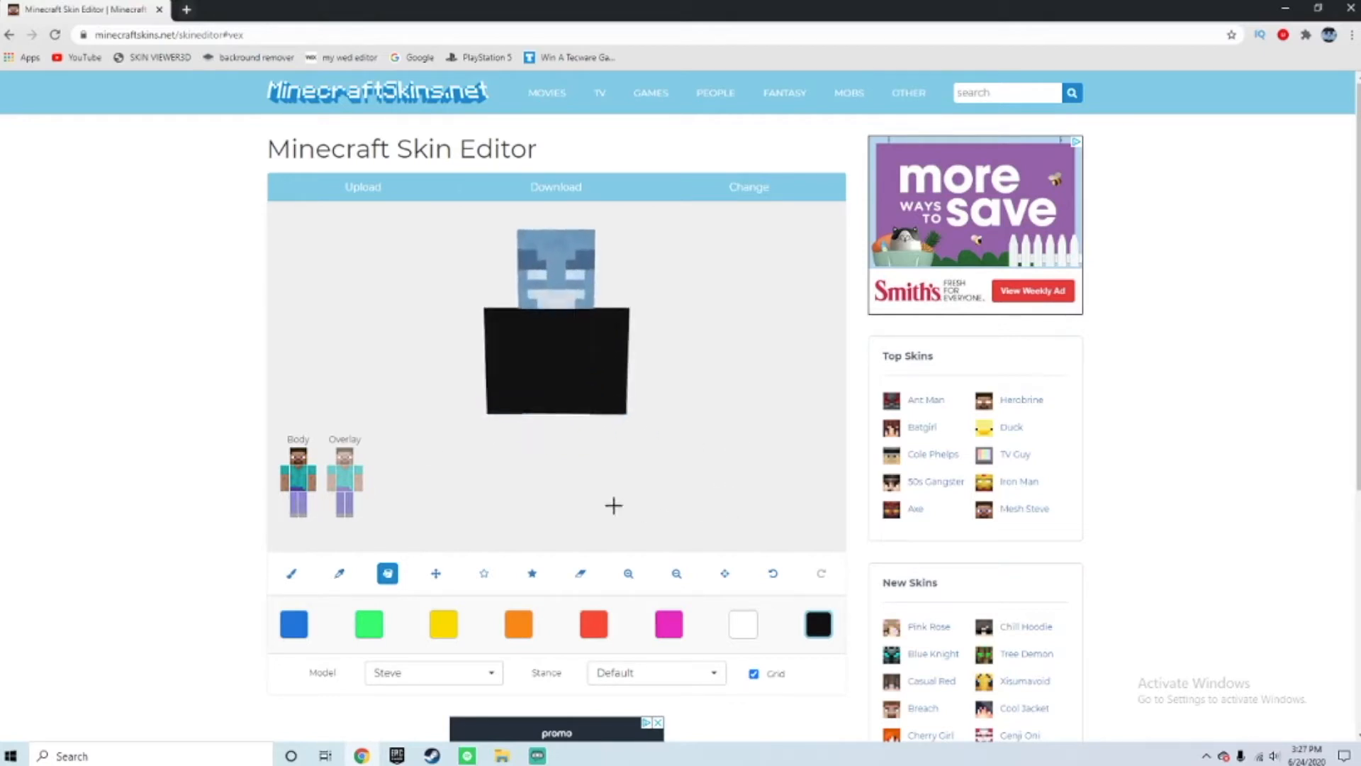
Make both body legs visible on the model again.
{"action": "left_click", "coordinate": [307, 502]}
{"action": "left_click", "coordinate": [299, 509]}
{"action": "left_click", "coordinate": [301, 511]}
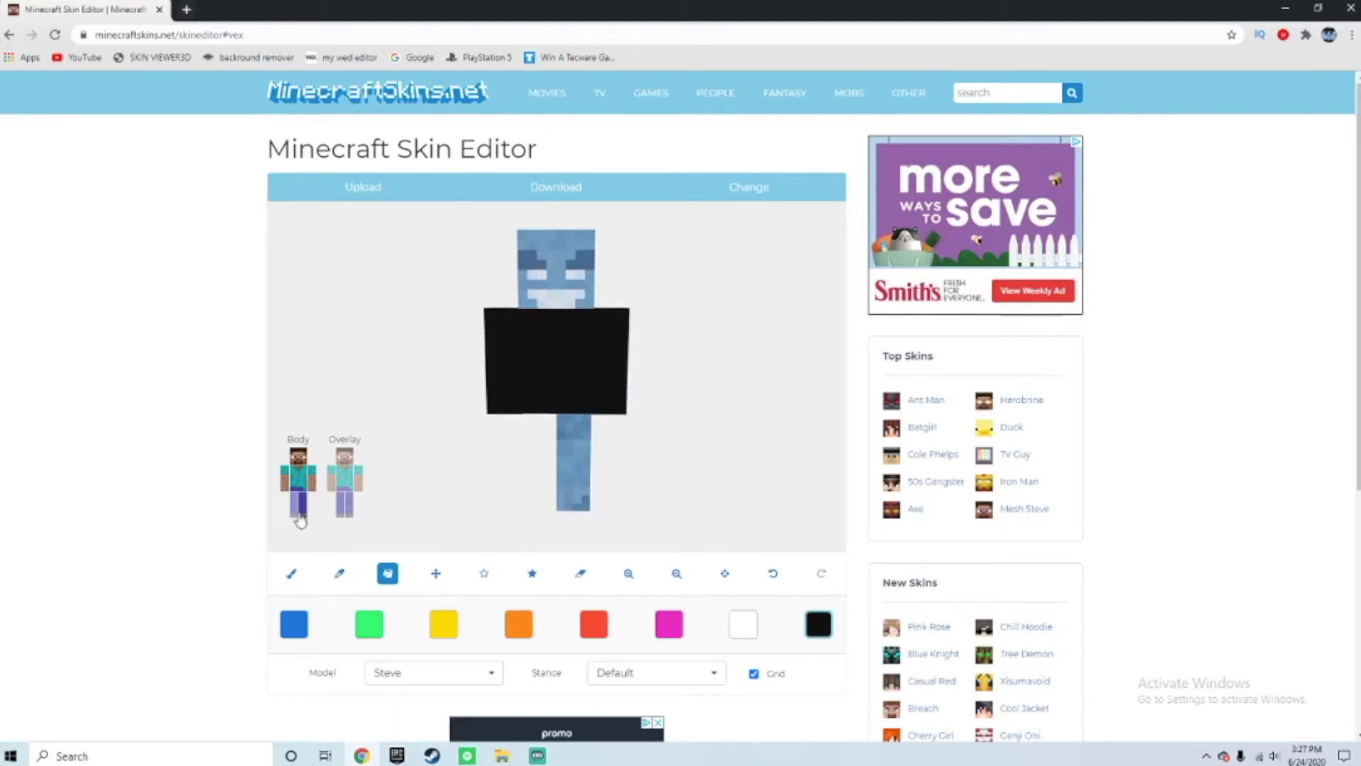
{"action": "left_click", "coordinate": [302, 512]}
{"action": "left_click", "coordinate": [296, 511]}
{"action": "left_click", "coordinate": [302, 512]}
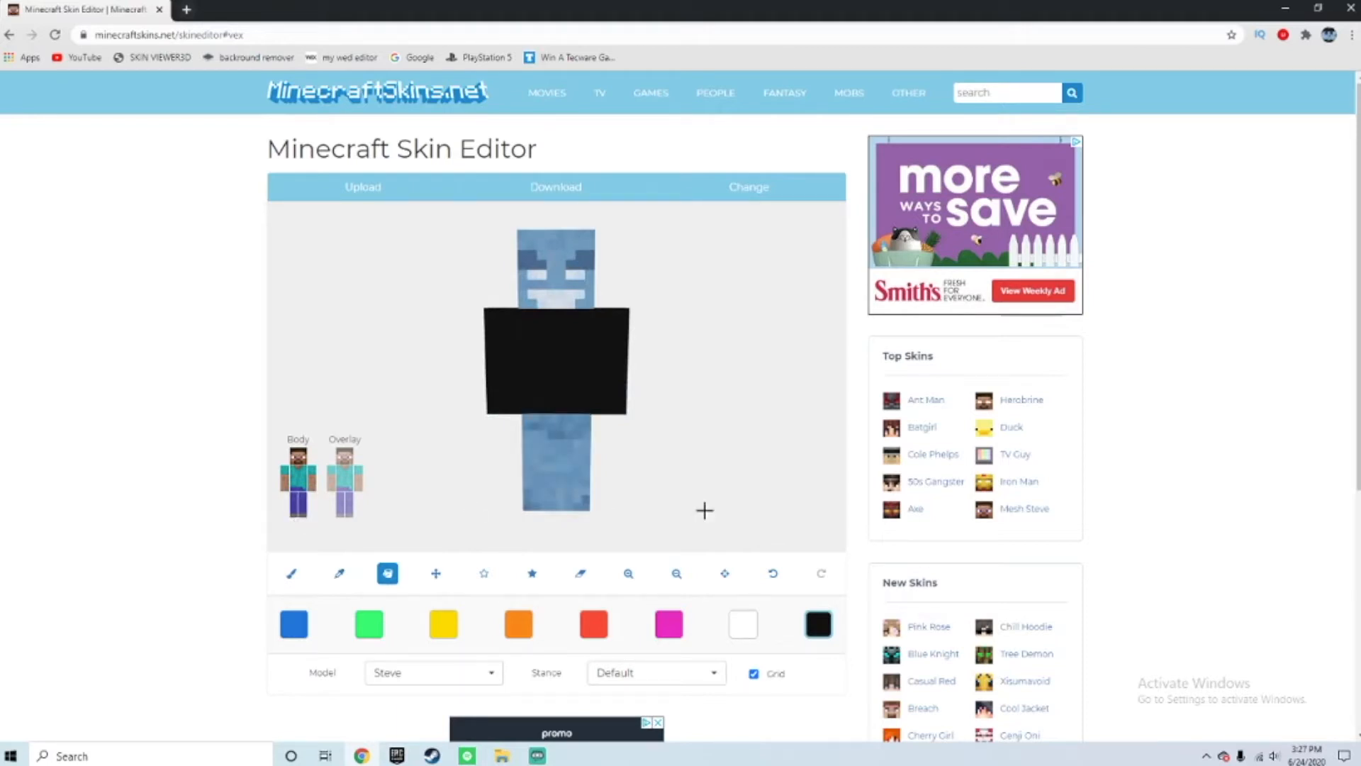
{"action": "mouse_move", "coordinate": [719, 411]}
{"action": "left_mouse_down"}
{"action": "mouse_move", "coordinate": [711, 453]}
{"action": "mouse_move", "coordinate": [671, 468]}
{"action": "mouse_move", "coordinate": [674, 428]}
{"action": "mouse_move", "coordinate": [738, 394]}
{"action": "left_mouse_up"}
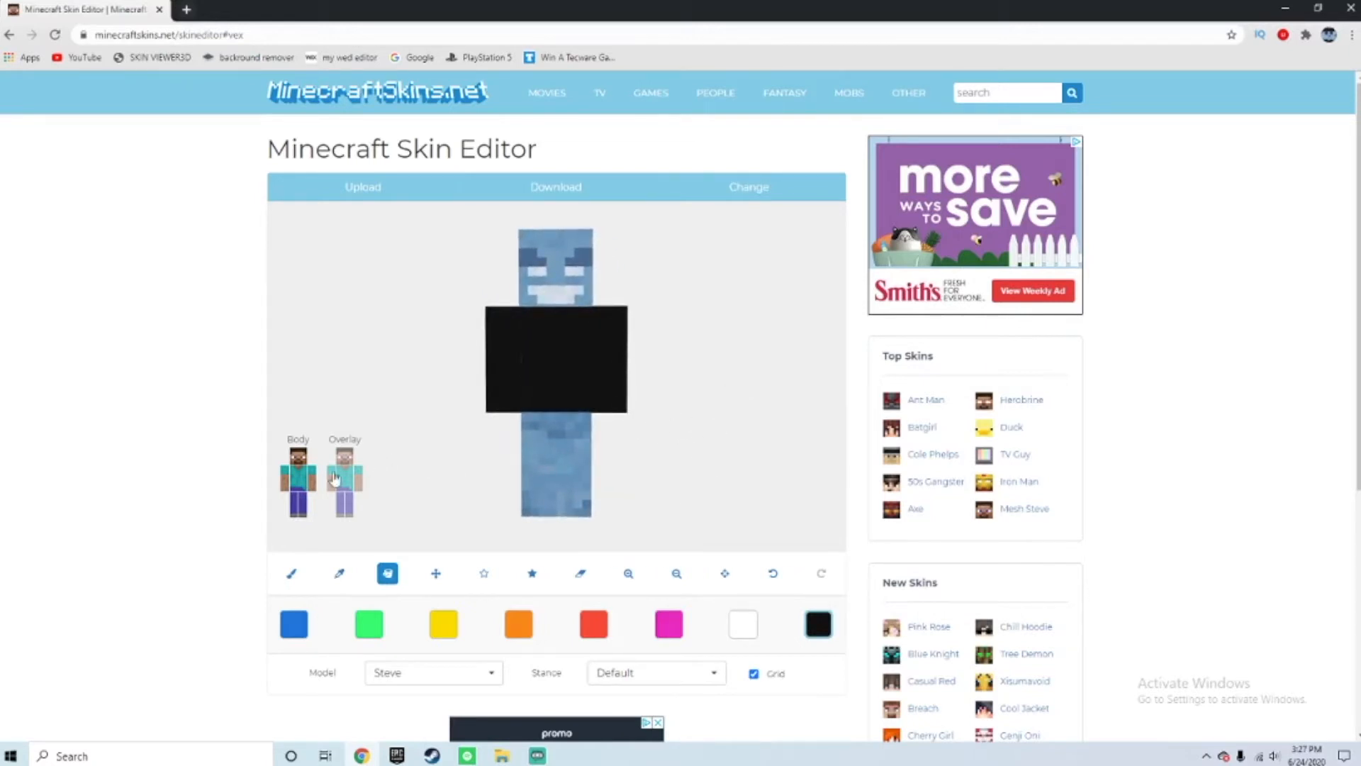
Hide the torso to fill the inner faces of the arms with black, and show the torso again.
{"action": "left_click", "coordinate": [296, 482]}
{"action": "left_click_drag", "start_coordinate": [744, 461], "coordinate": [572, 364]}
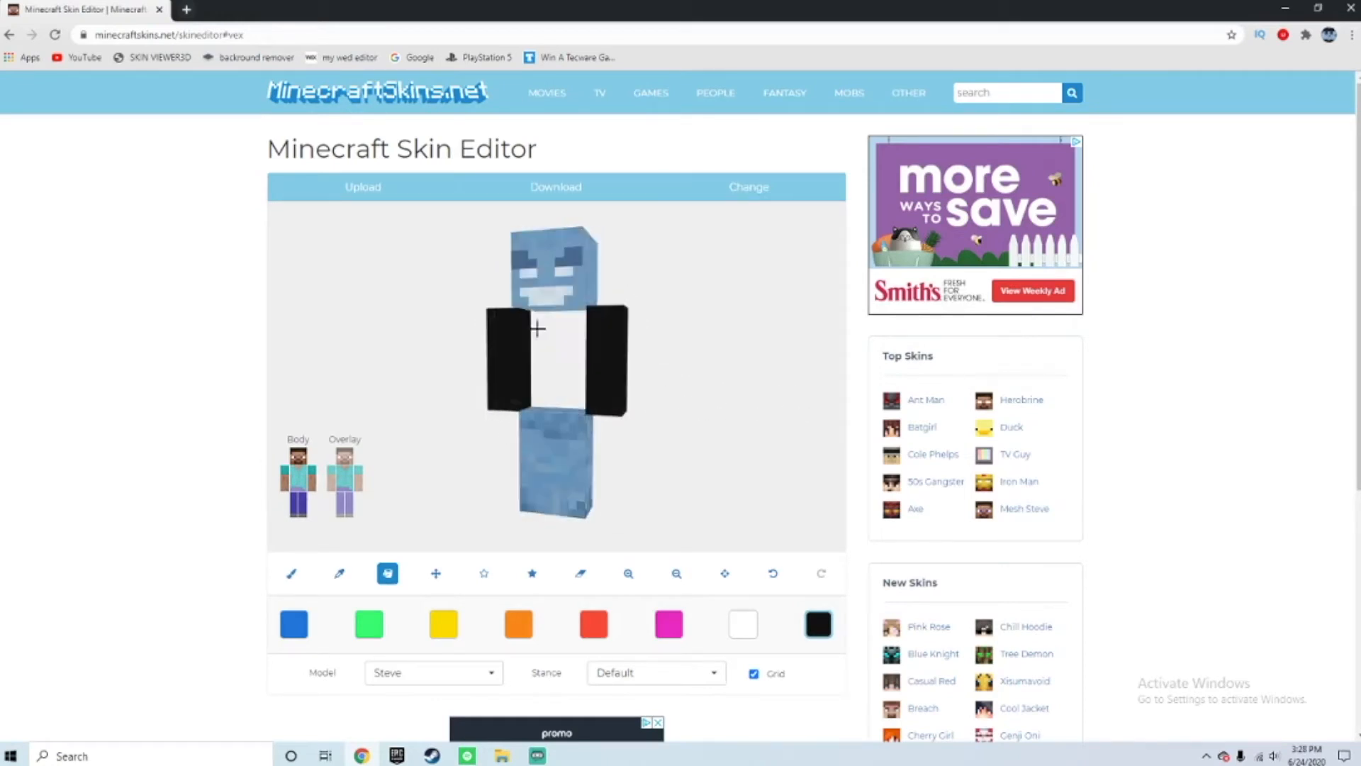
{"action": "left_click", "coordinate": [300, 484]}
Paint a tapering white shirt front on the black torso with the paint brush, recolouring the stray pixel beside it black.
{"action": "left_click_drag", "start_coordinate": [739, 404], "coordinate": [826, 401]}
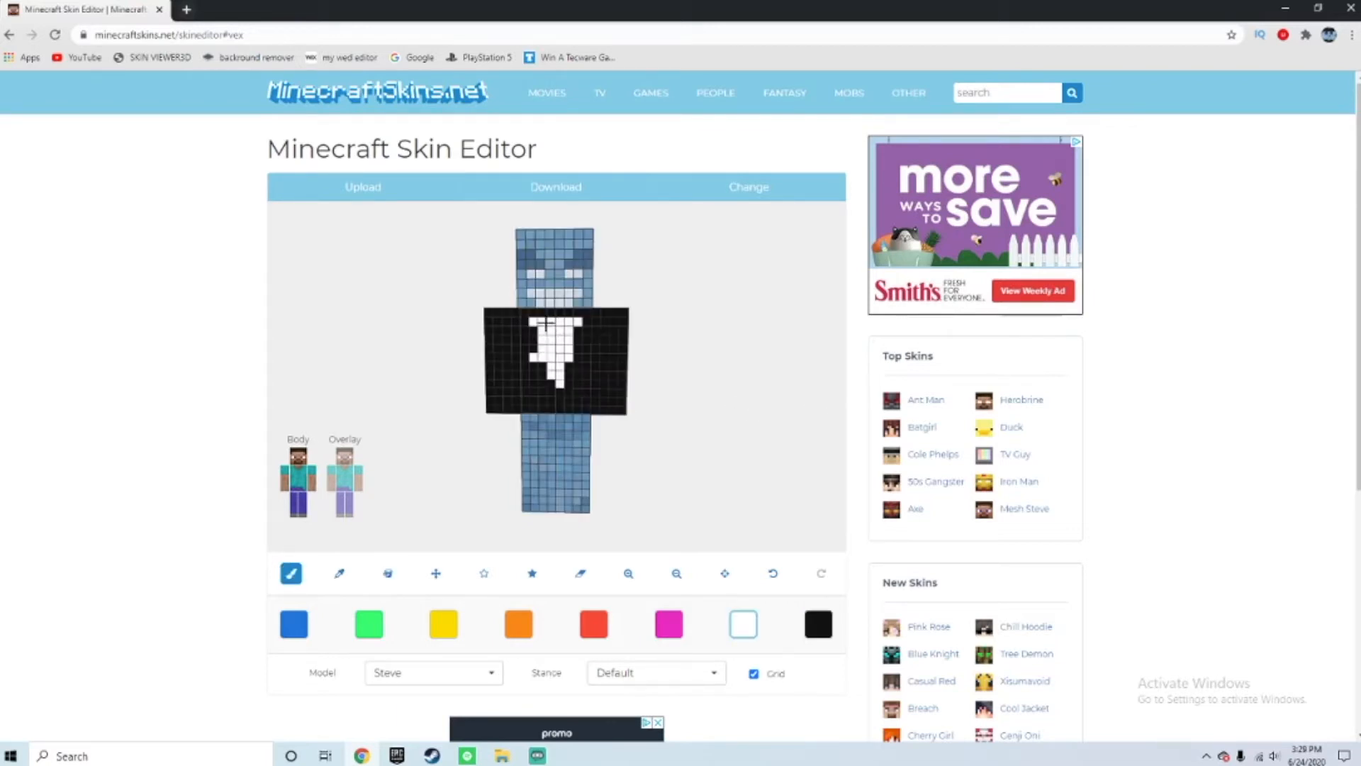
{"action": "left_click_drag", "start_coordinate": [541, 314], "coordinate": [565, 317]}
{"action": "left_click", "coordinate": [808, 624]}
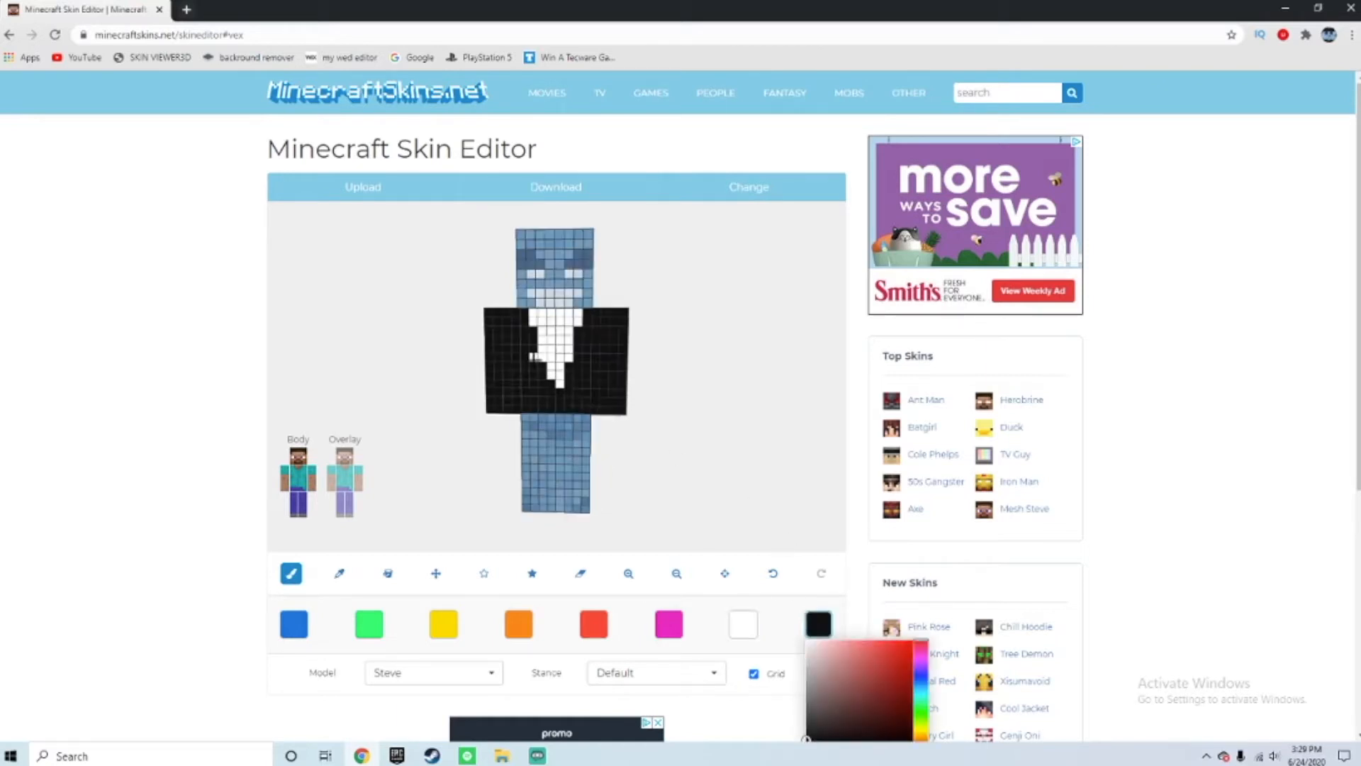
{"action": "left_click", "coordinate": [535, 357]}
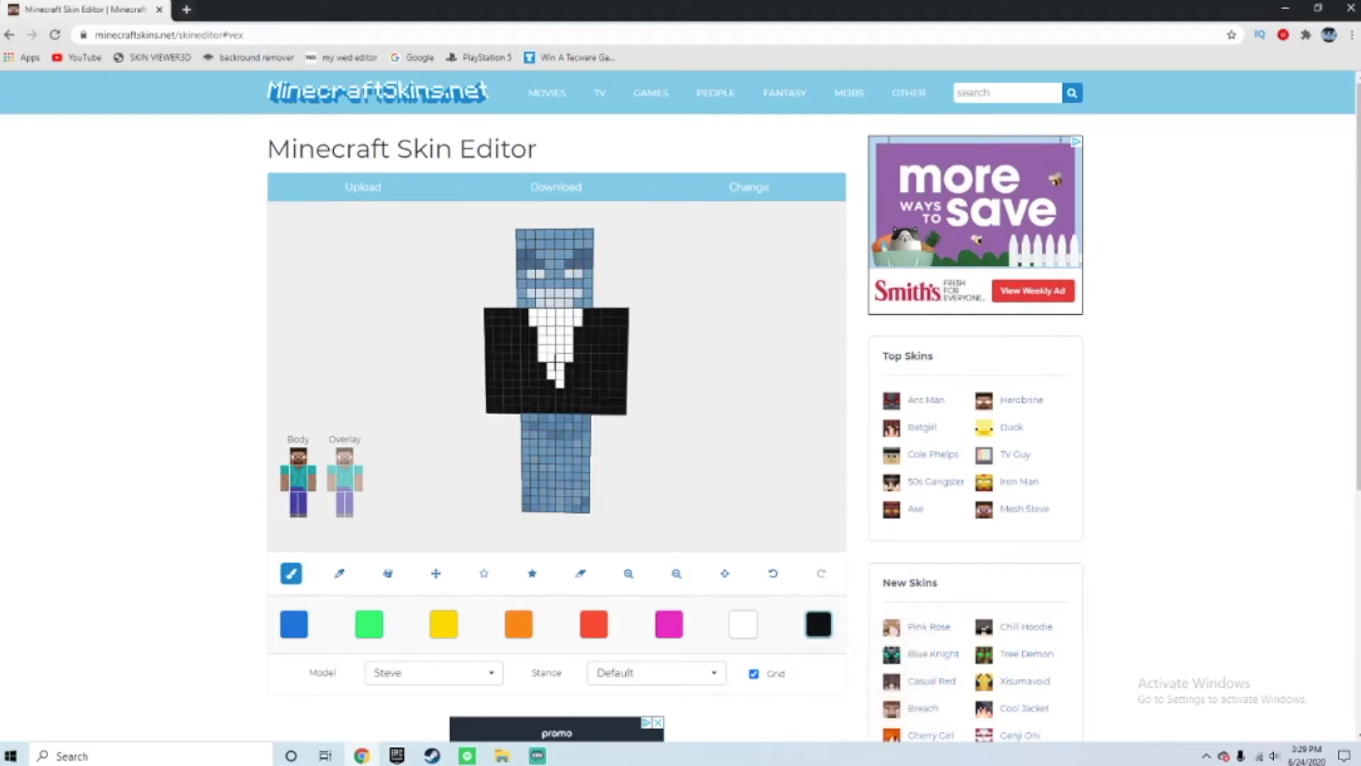
{"action": "left_click", "coordinate": [737, 620]}
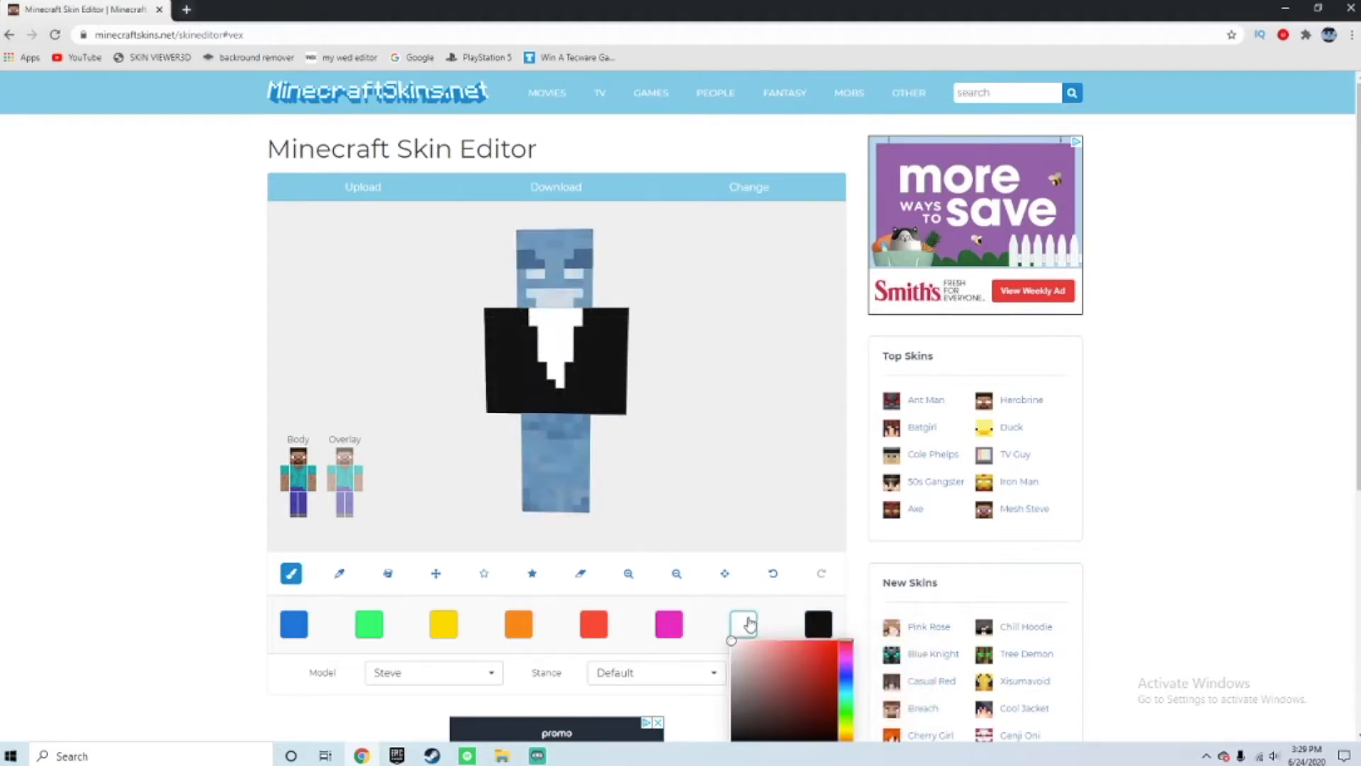
{"action": "left_click", "coordinate": [567, 363]}
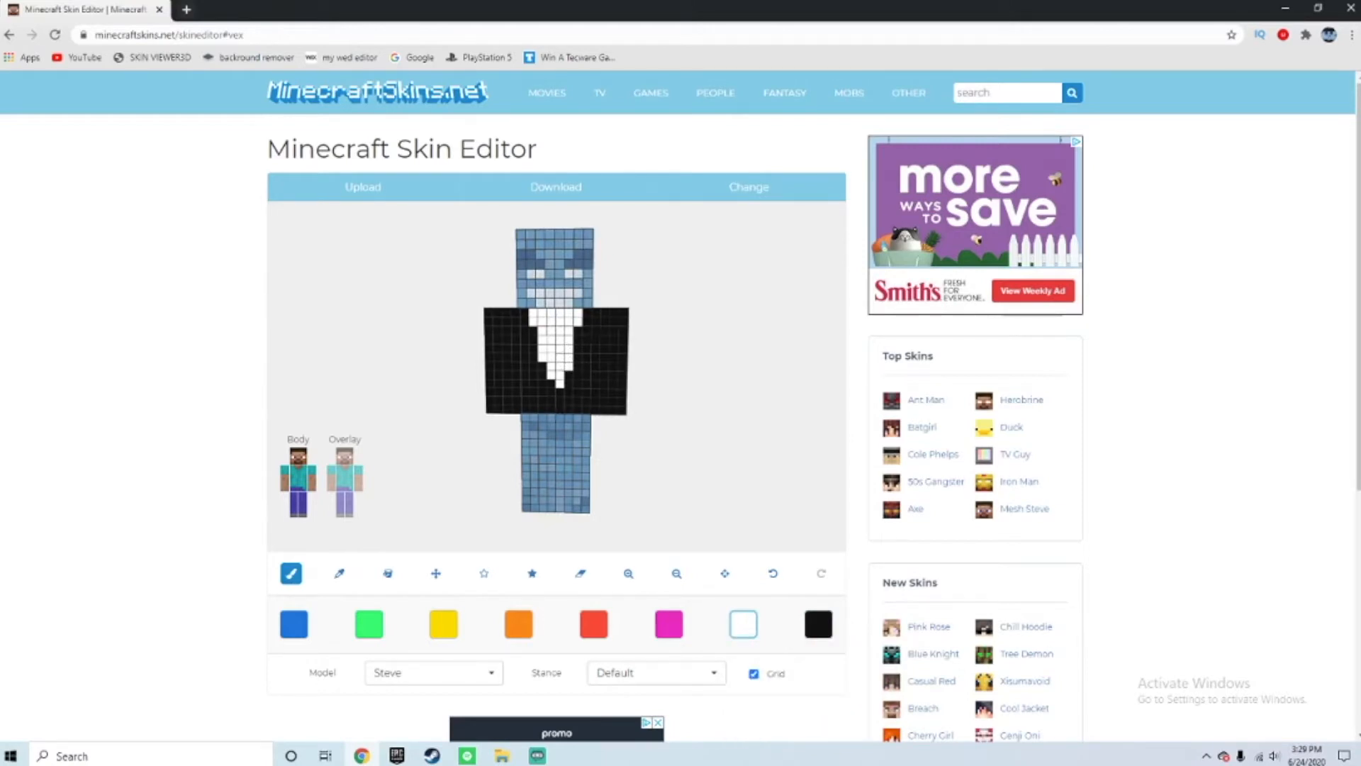
{"action": "mouse_move", "coordinate": [763, 335]}
{"action": "left_mouse_down"}
{"action": "mouse_move", "coordinate": [716, 332]}
{"action": "mouse_move", "coordinate": [772, 334]}
{"action": "left_mouse_up"}
{"action": "left_click_drag", "start_coordinate": [757, 334], "coordinate": [780, 356]}
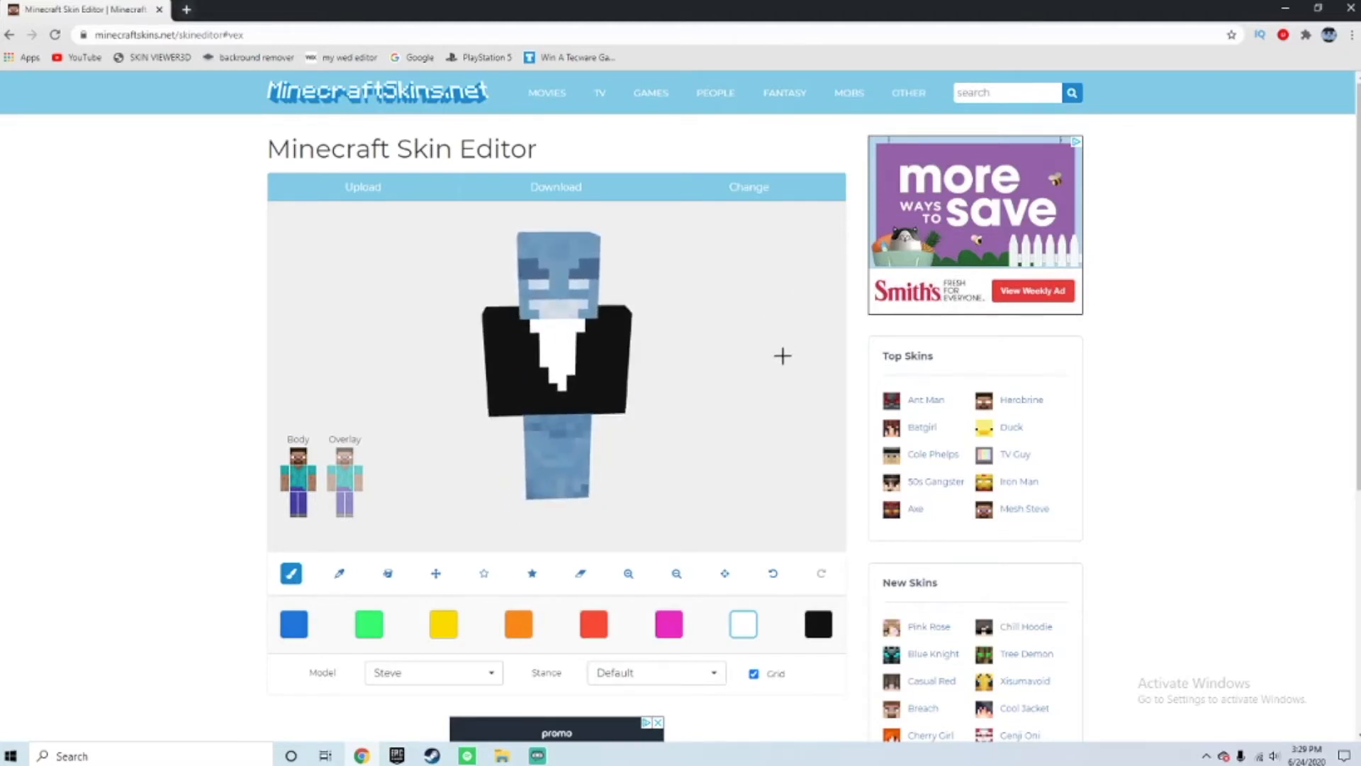
Hide the head, paint the blue pixels around the white area on the torso's top face black, and show the head again.
{"action": "left_click", "coordinate": [299, 464]}
{"action": "left_click_drag", "start_coordinate": [661, 315], "coordinate": [678, 386]}
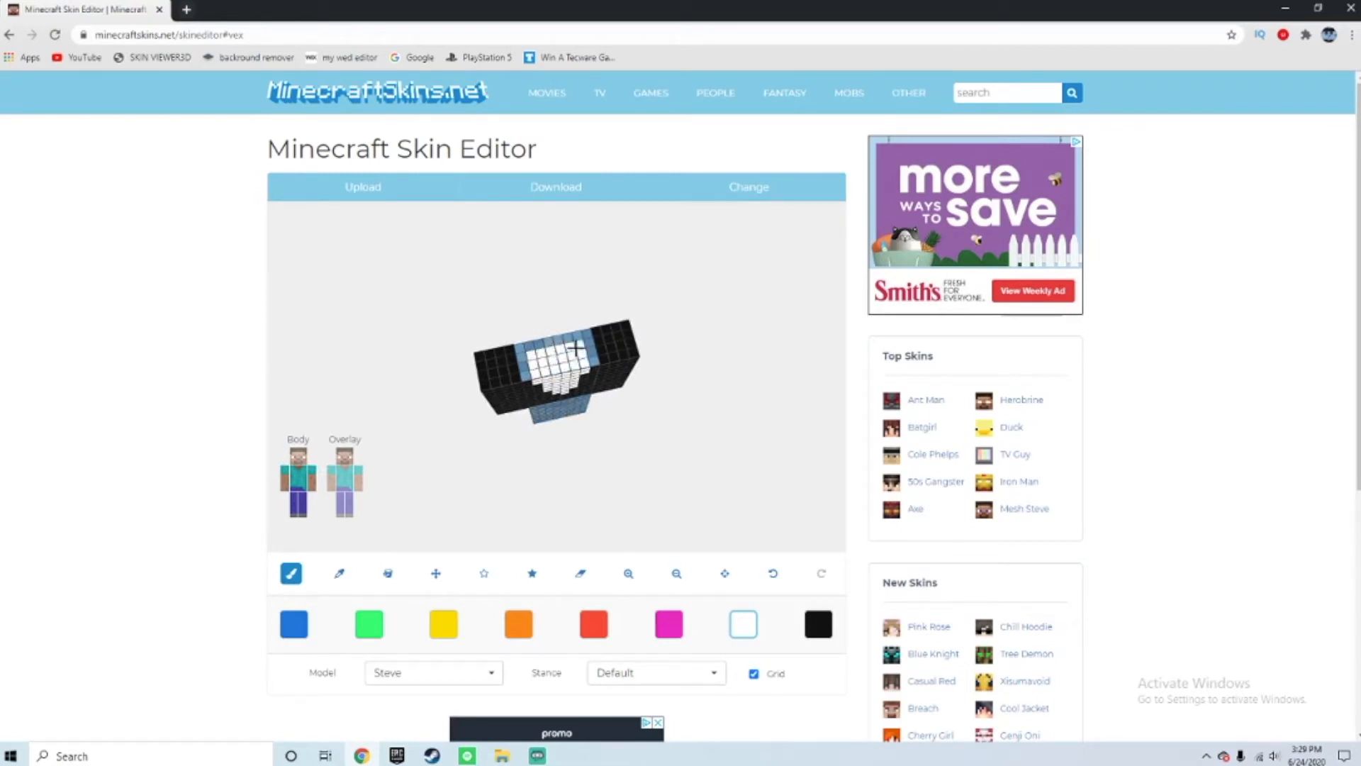
{"action": "left_click", "coordinate": [815, 621]}
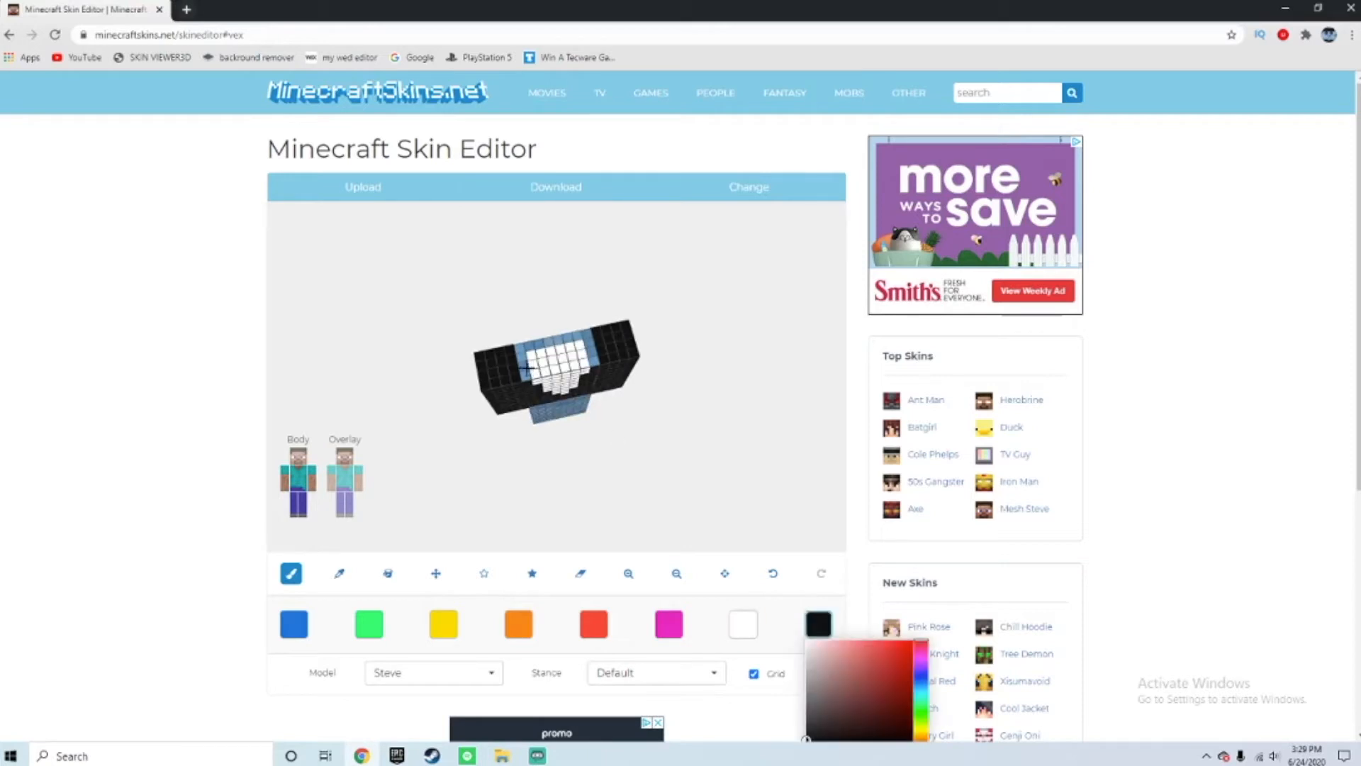
{"action": "mouse_move", "coordinate": [527, 376]}
{"action": "left_mouse_down"}
{"action": "mouse_move", "coordinate": [524, 349]}
{"action": "mouse_move", "coordinate": [537, 341]}
{"action": "left_mouse_up"}
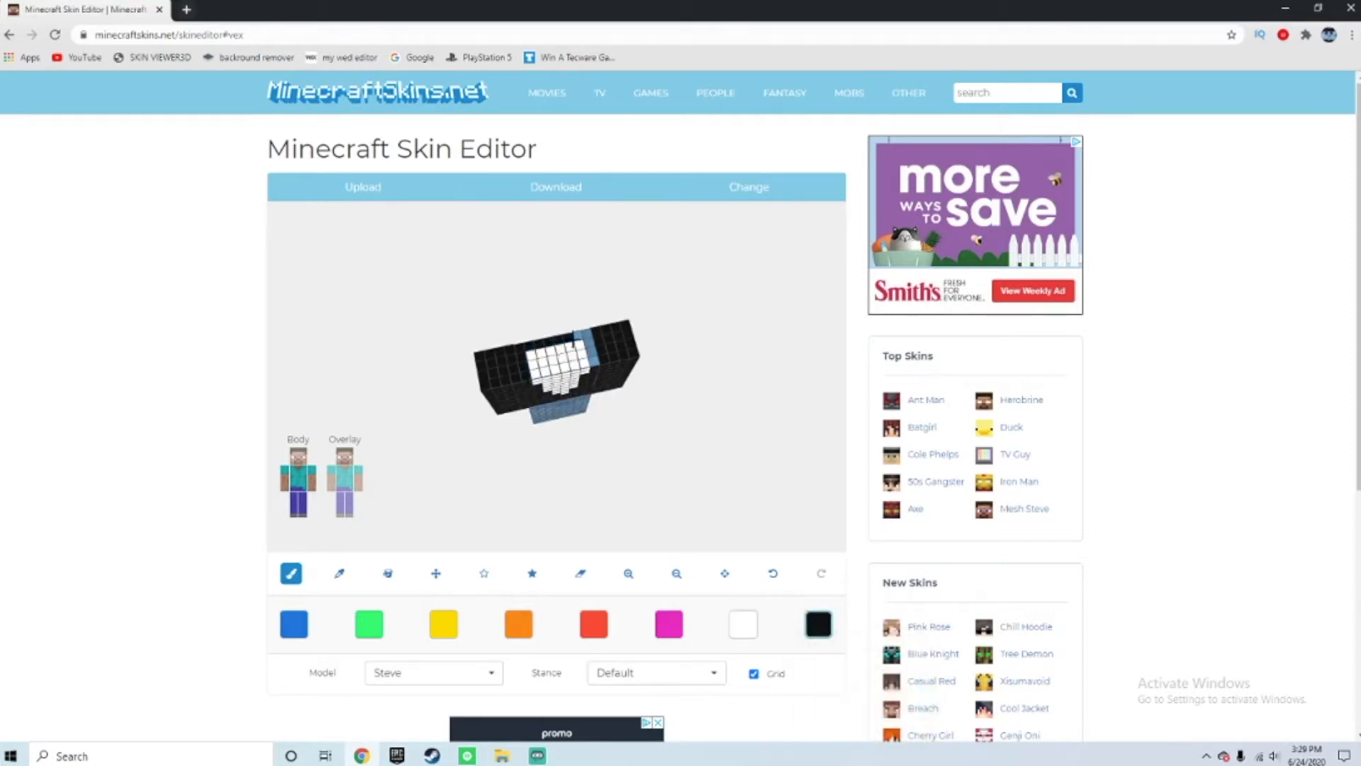
{"action": "left_click_drag", "start_coordinate": [702, 397], "coordinate": [671, 398]}
{"action": "left_click", "coordinate": [303, 461]}
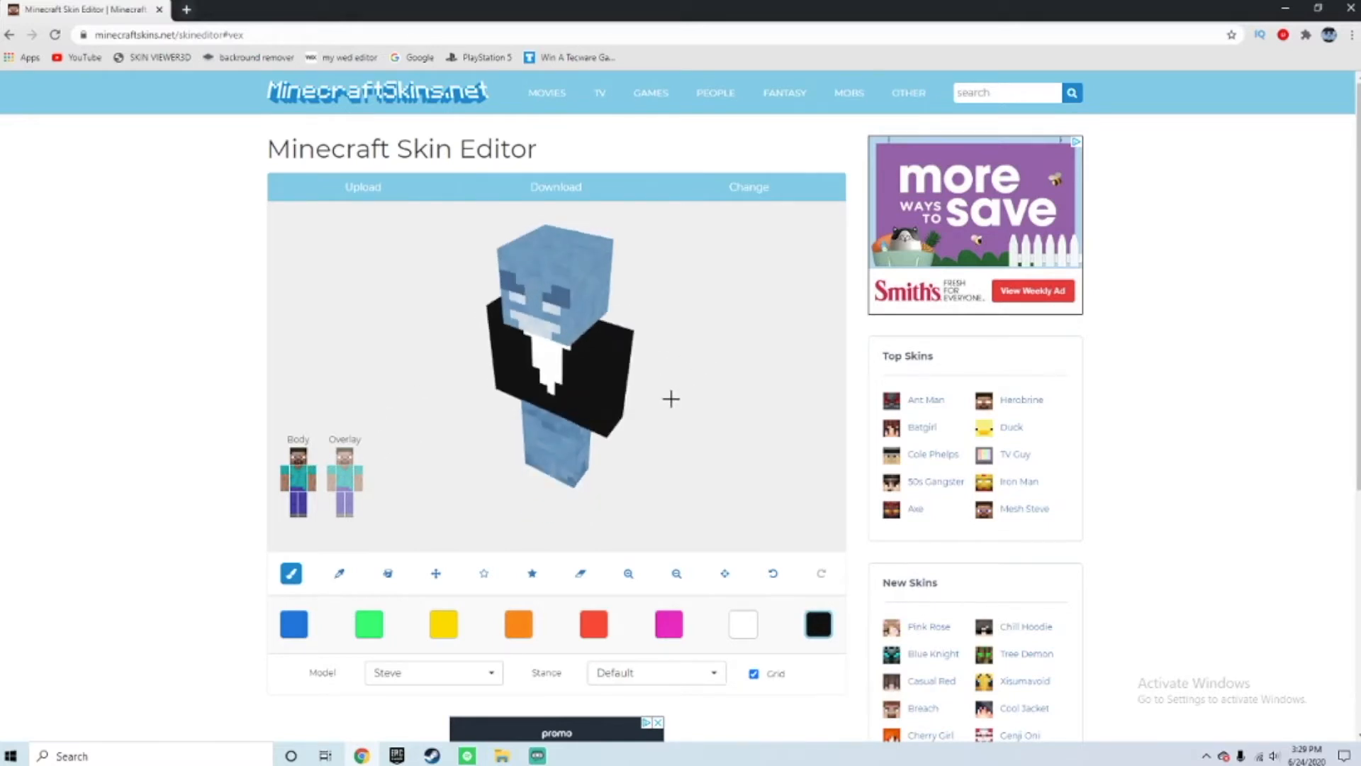
{"action": "left_click", "coordinate": [298, 459]}
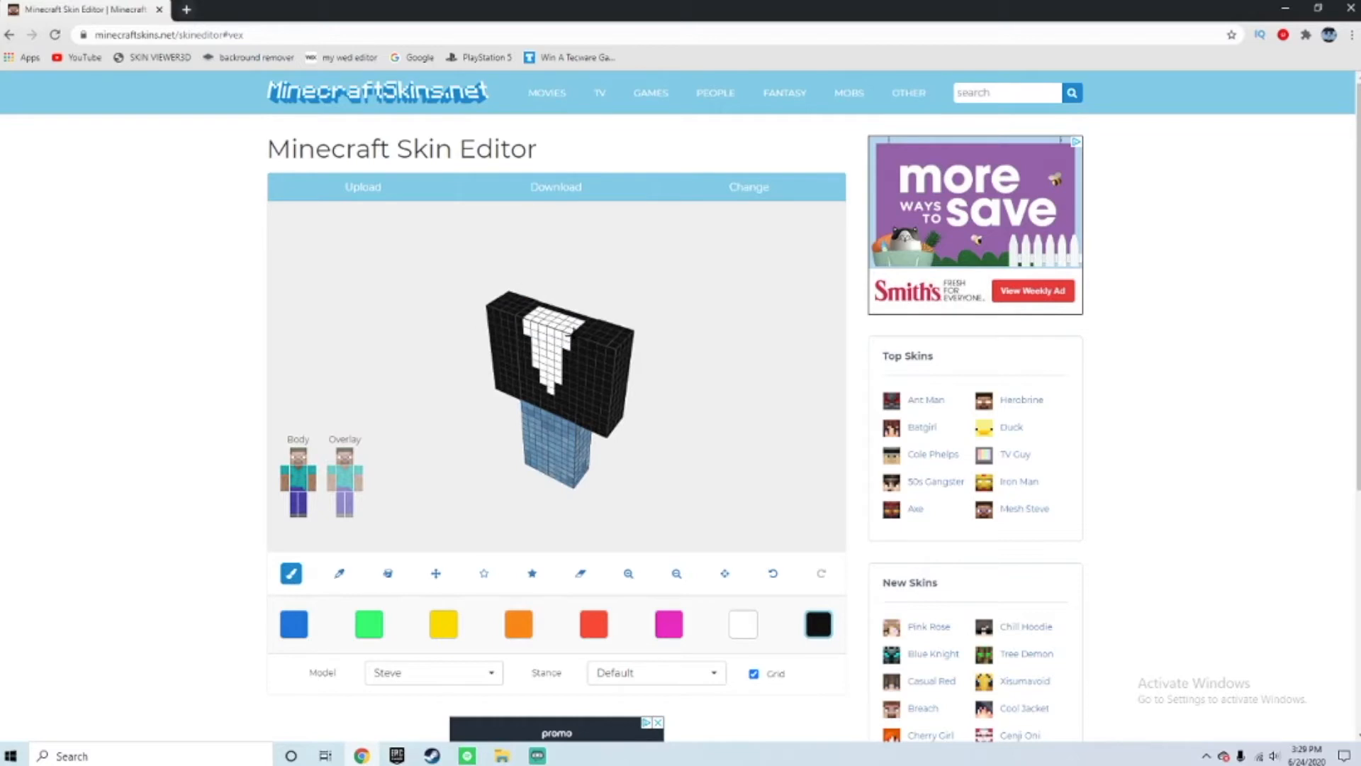
{"action": "left_click", "coordinate": [304, 461]}
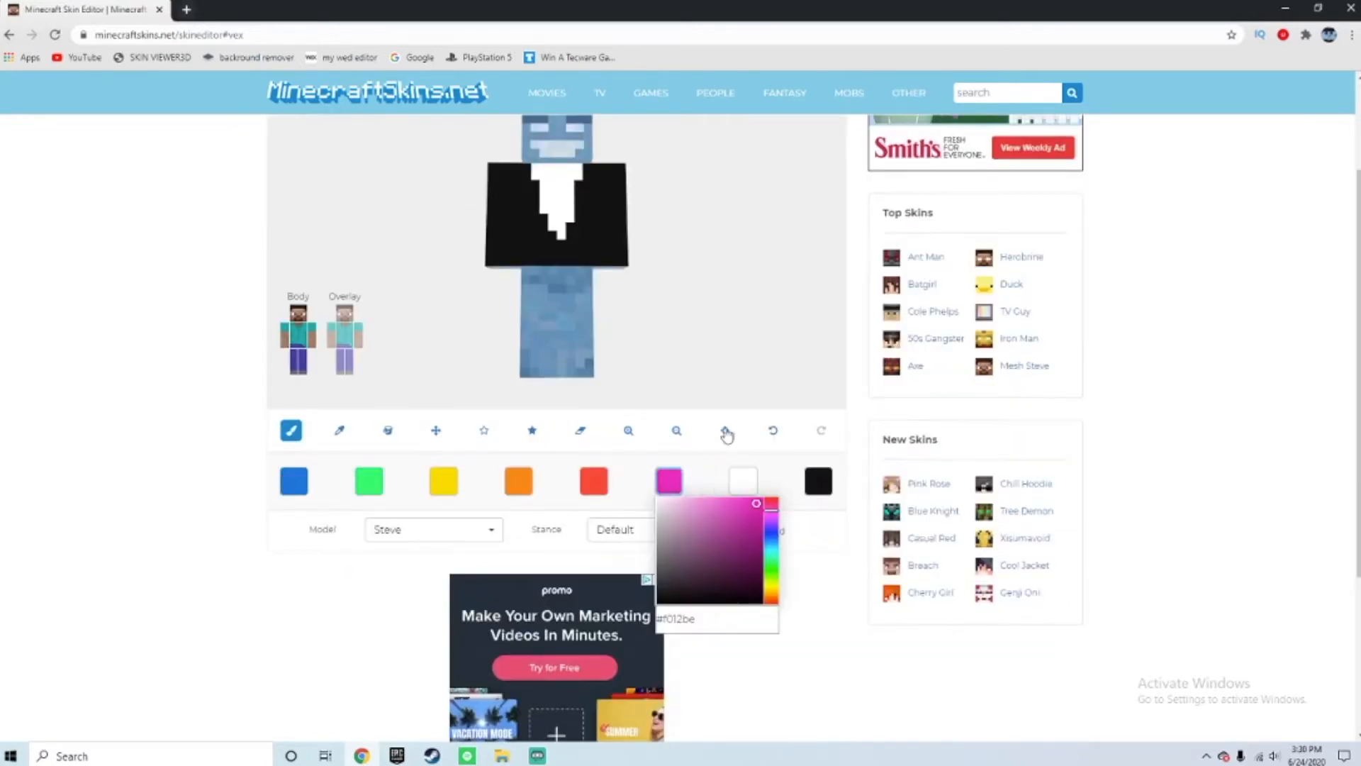
Change the magenta palette colour to pure red, #ff0000.
{"action": "left_click", "coordinate": [747, 371]}
{"action": "scroll", "coordinate": [719, 393], "scroll_direction": "down", "scroll_amount": 2}
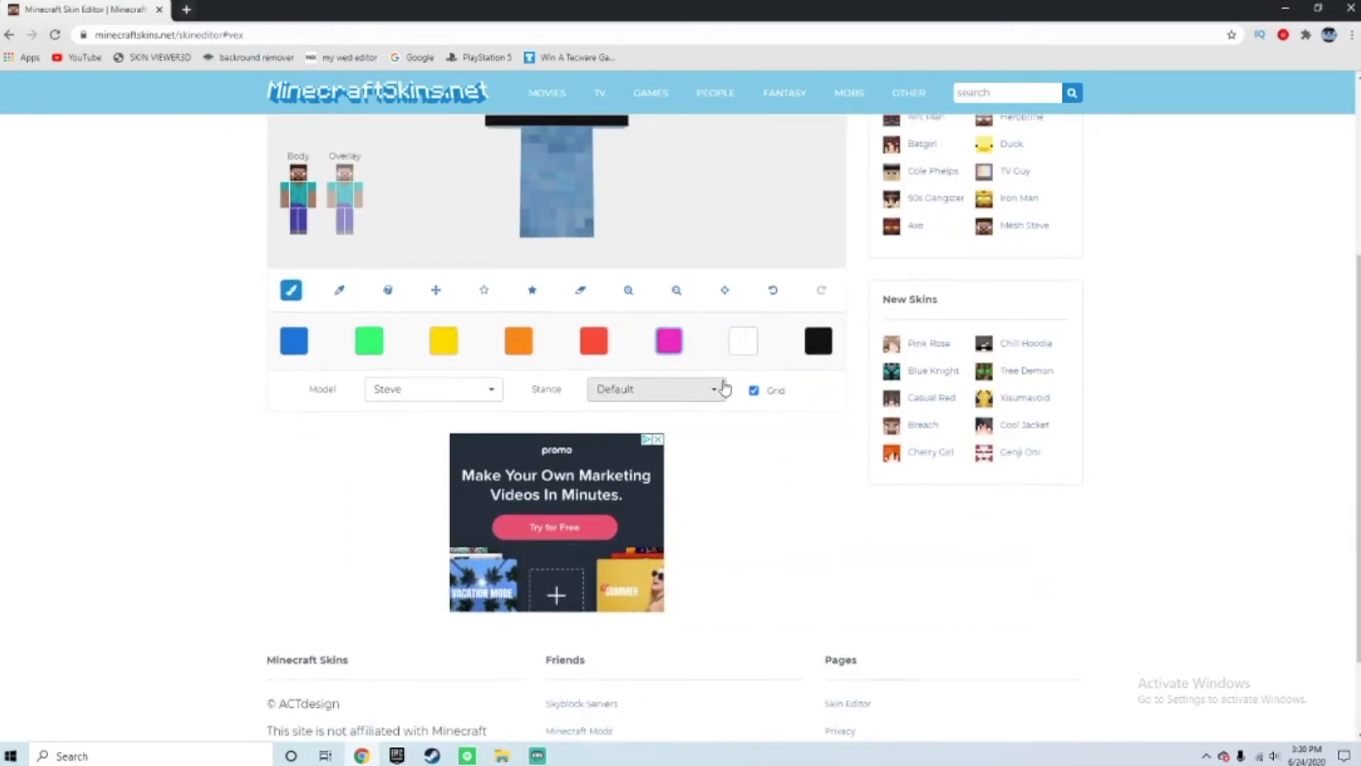
{"action": "scroll", "coordinate": [714, 411], "scroll_direction": "up", "scroll_amount": 1}
{"action": "left_click", "coordinate": [670, 410]}
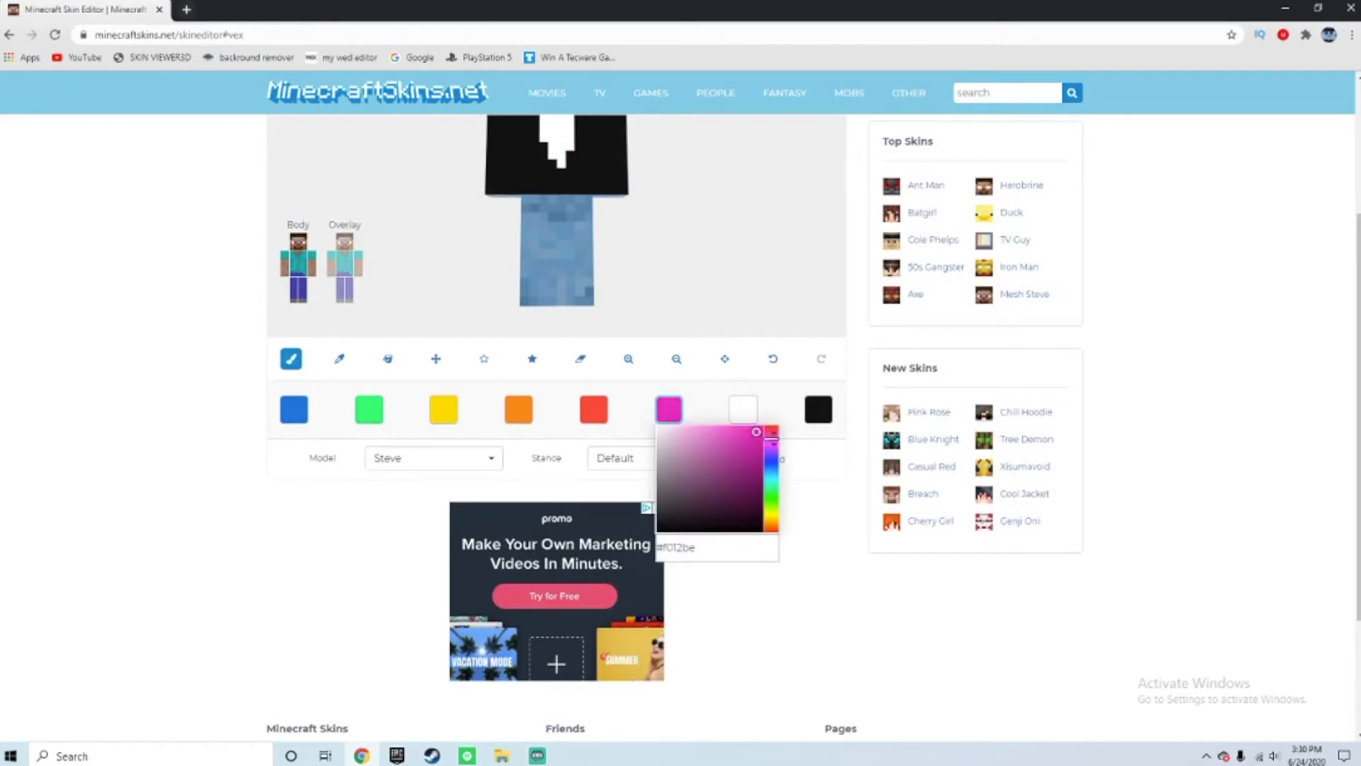
{"action": "left_click", "coordinate": [773, 428]}
{"action": "left_click_drag", "start_coordinate": [753, 434], "coordinate": [766, 419]}
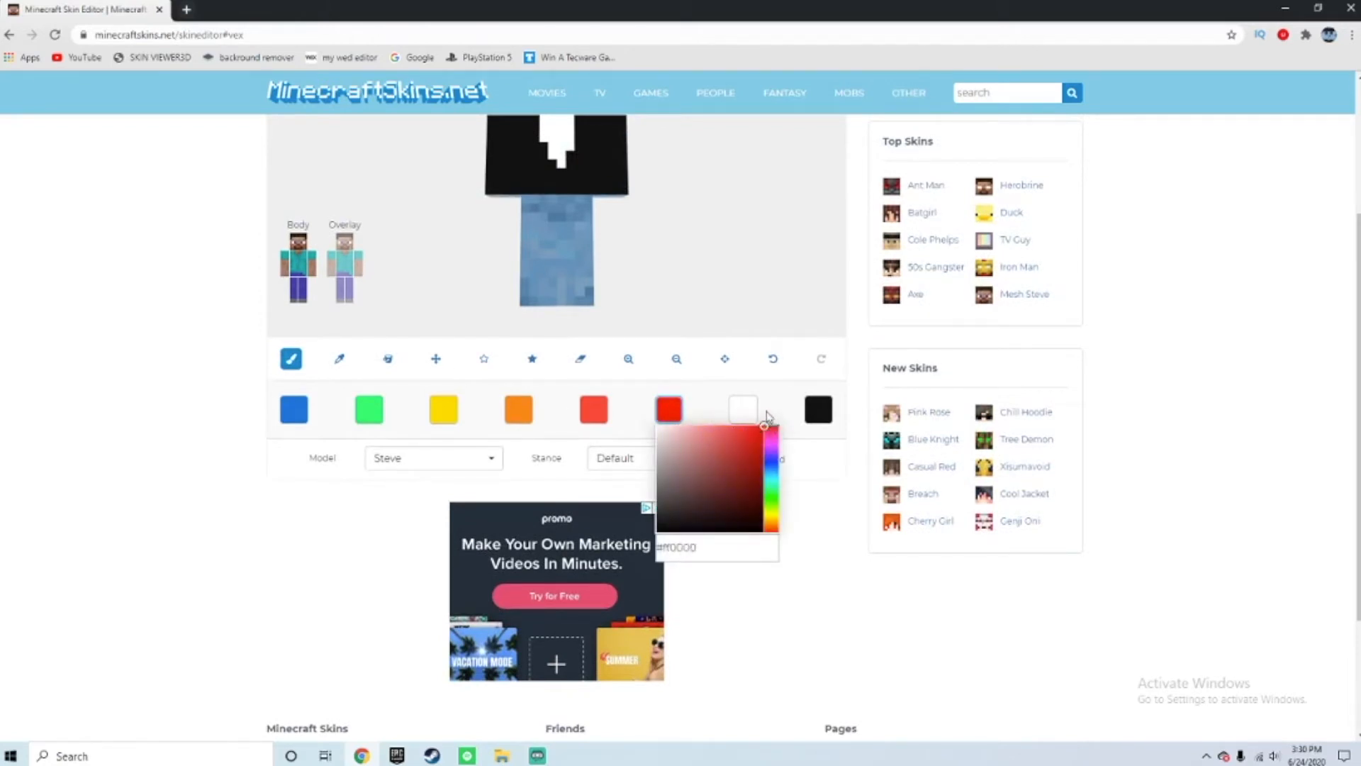
Paint a red tie down the middle of the white shirt front, wide at the collar and tapering at its lower end.
{"action": "scroll", "coordinate": [642, 357], "scroll_direction": "up", "scroll_amount": 3}
{"action": "left_click_drag", "start_coordinate": [554, 311], "coordinate": [572, 312]}
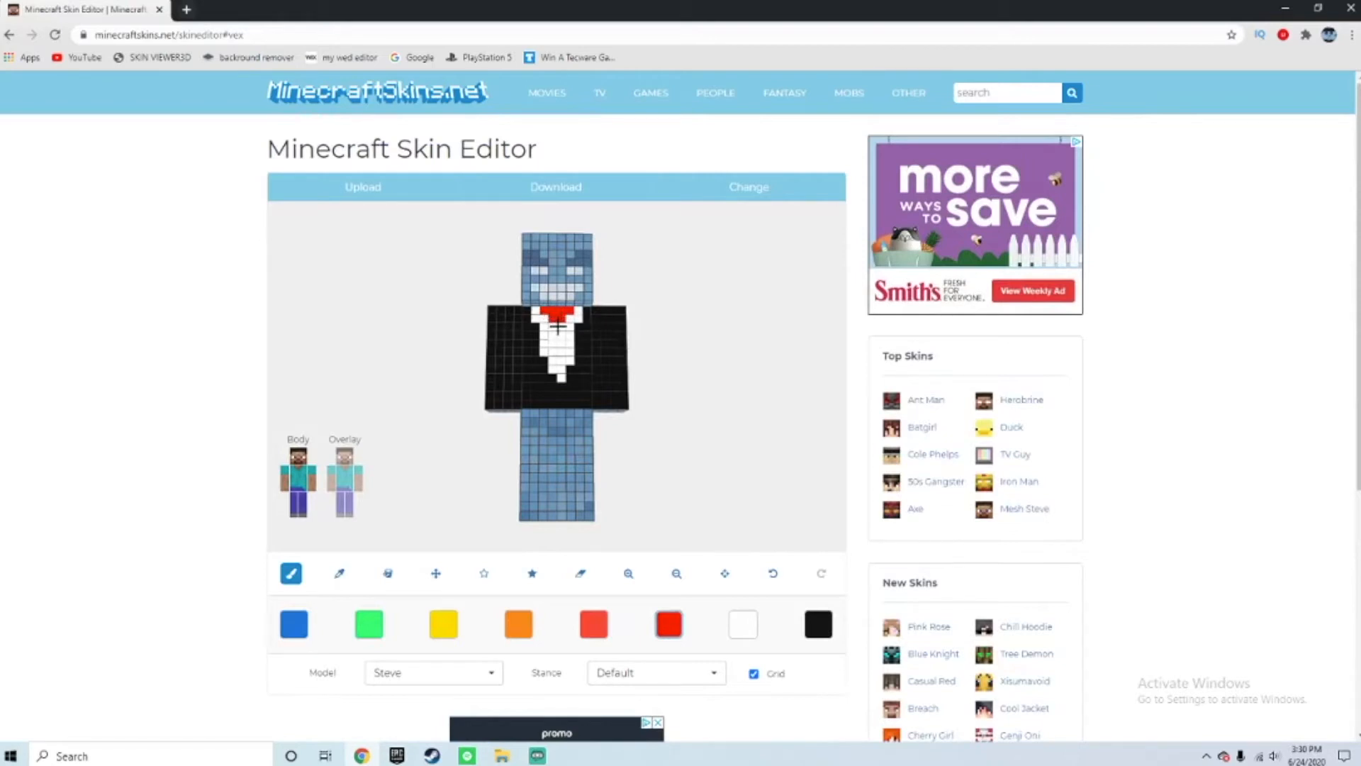
{"action": "left_click_drag", "start_coordinate": [552, 333], "coordinate": [557, 358]}
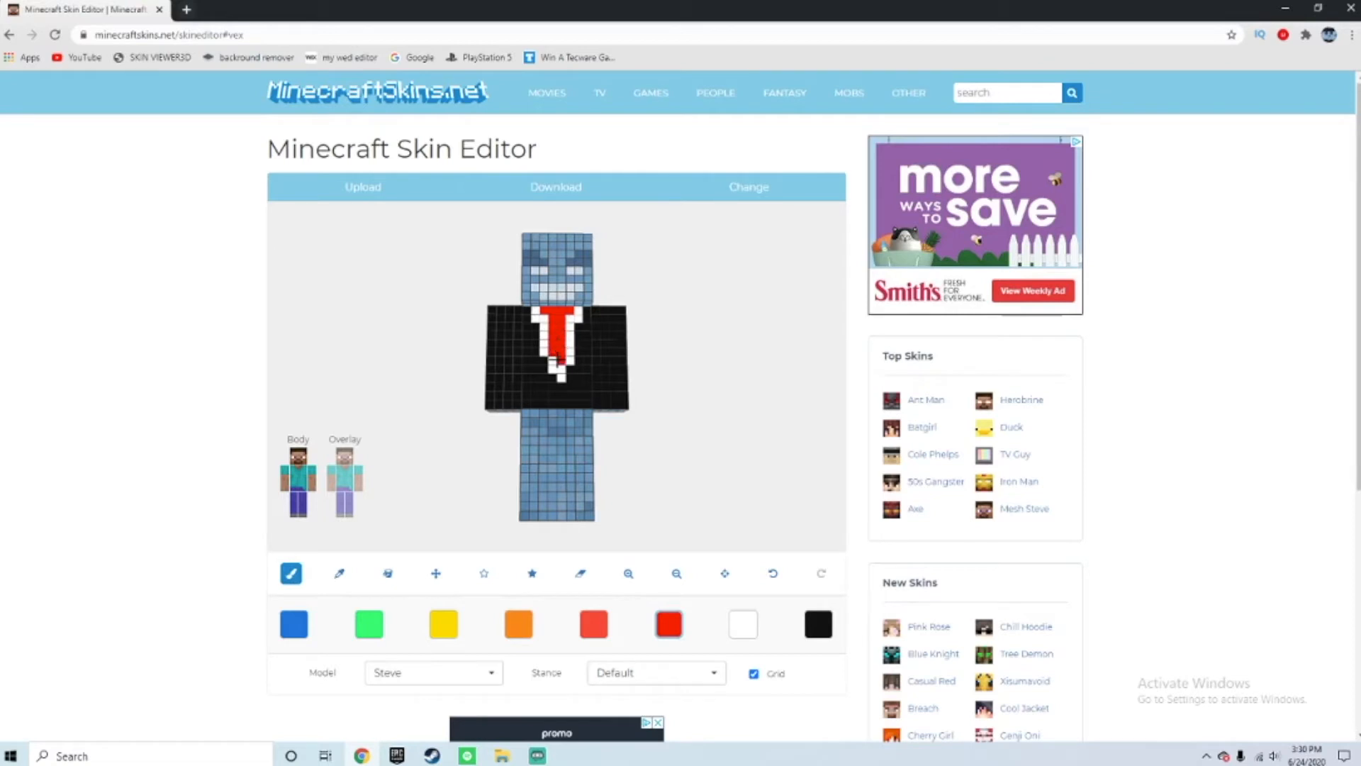
{"action": "left_click_drag", "start_coordinate": [683, 385], "coordinate": [721, 381]}
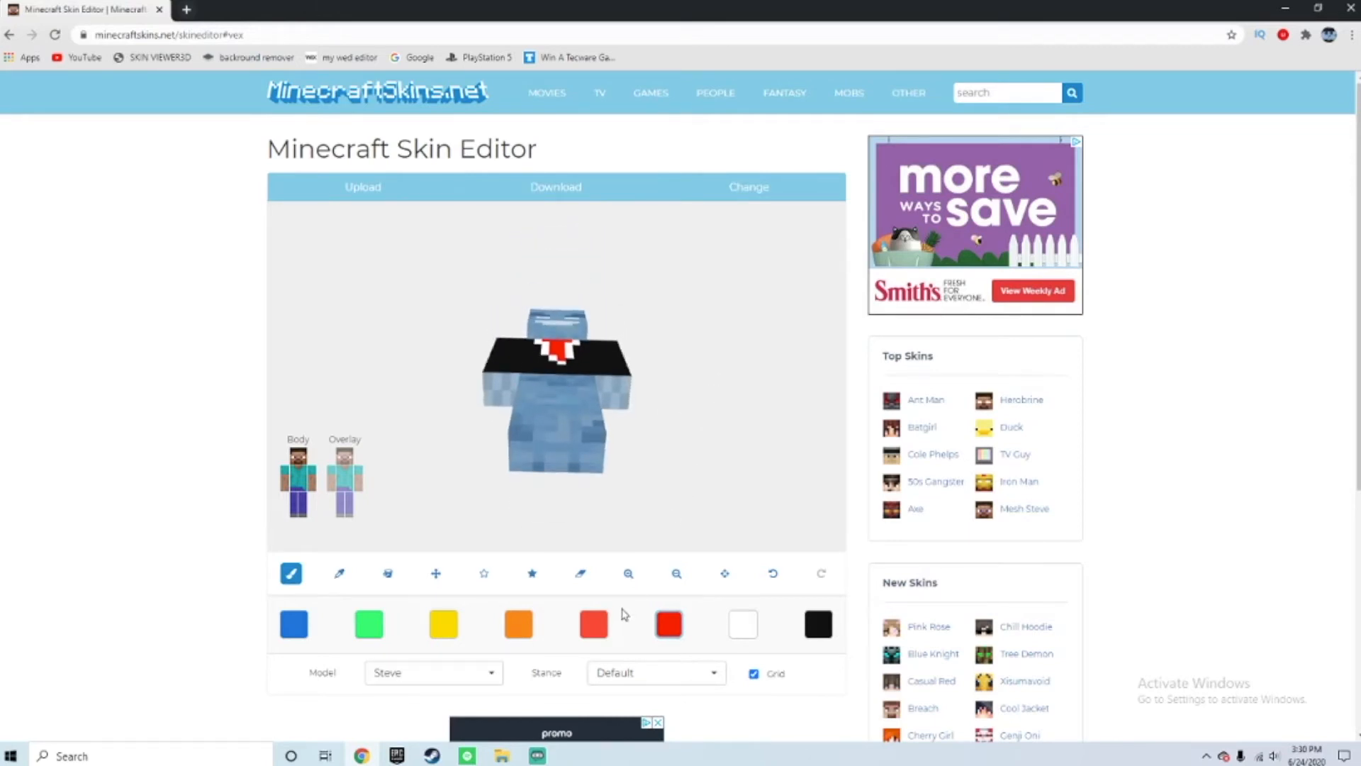
{"action": "left_click_drag", "start_coordinate": [696, 395], "coordinate": [703, 435]}
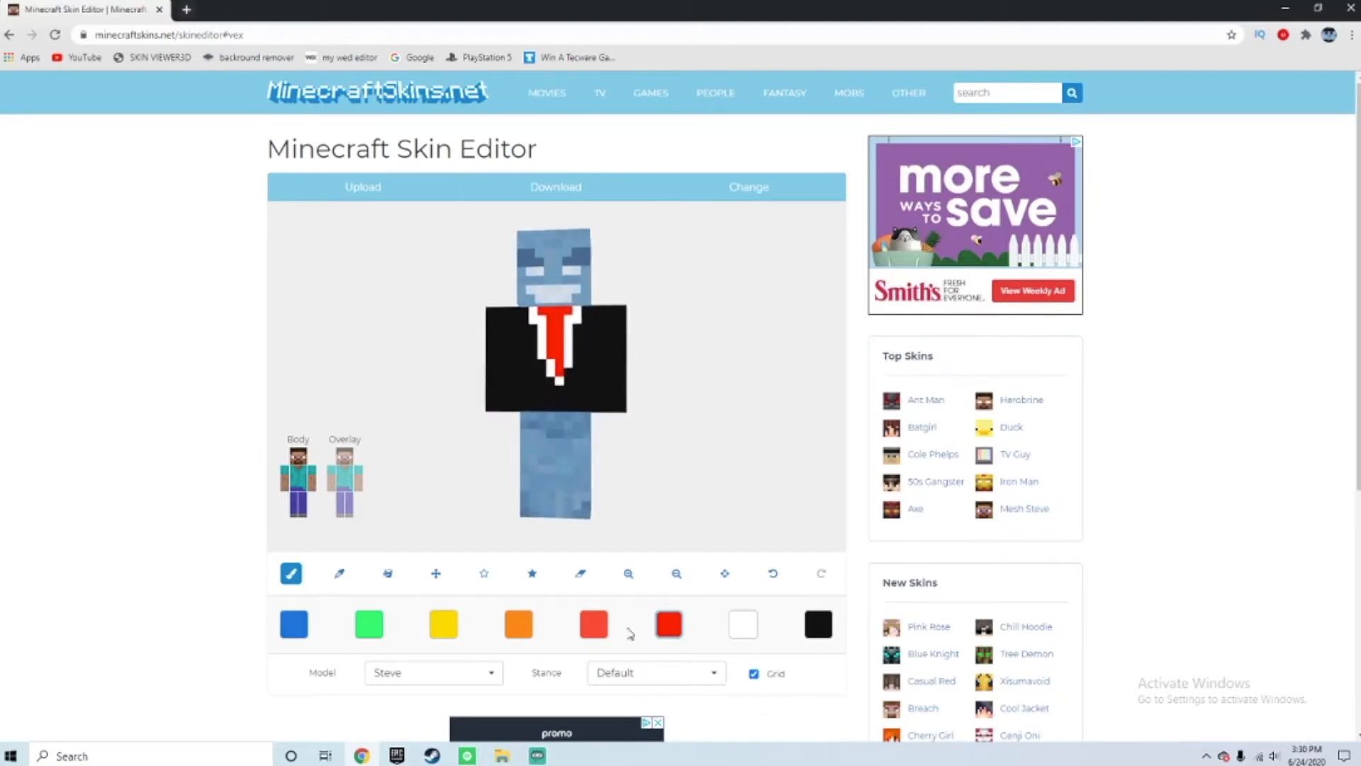
Change the light red palette colour to a dark grey.
{"action": "left_click", "coordinate": [592, 629]}
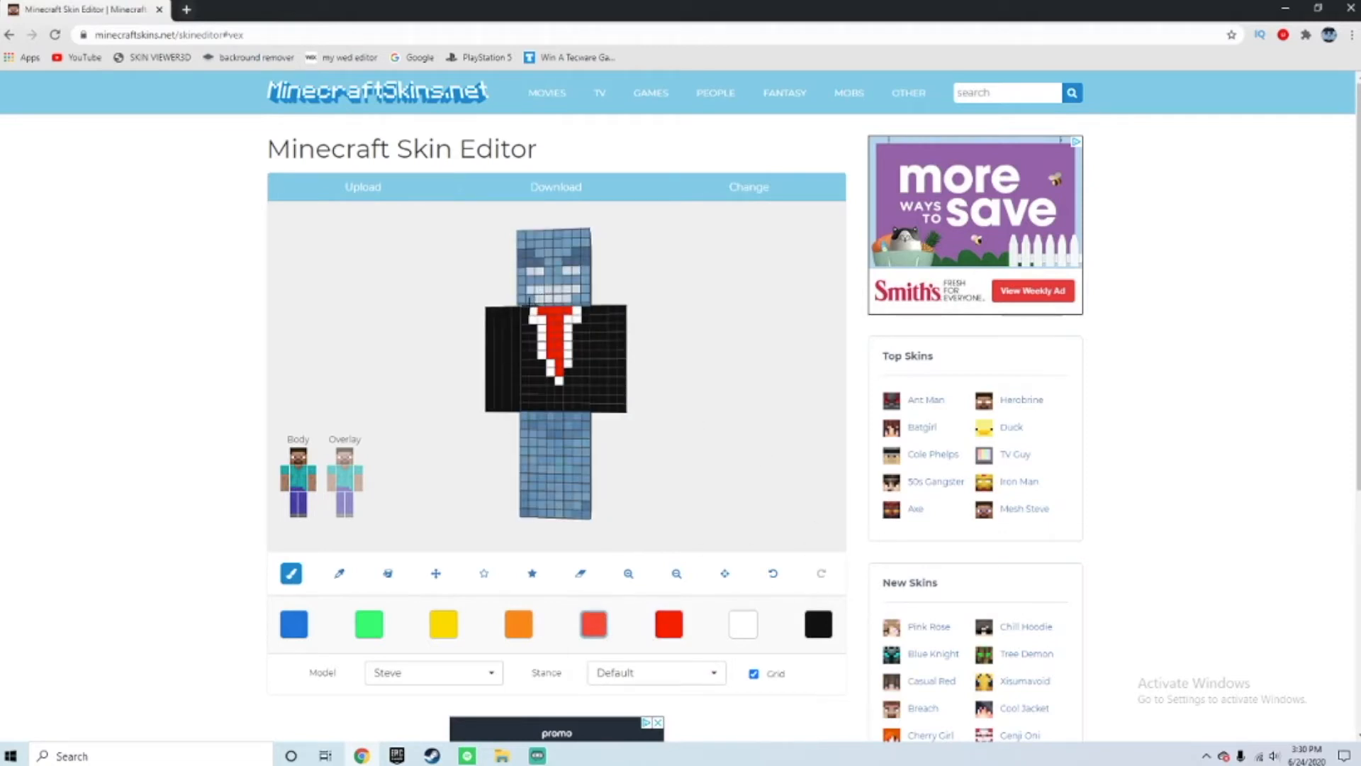
{"action": "left_click", "coordinate": [594, 625]}
{"action": "left_click_drag", "start_coordinate": [618, 660], "coordinate": [591, 699]}
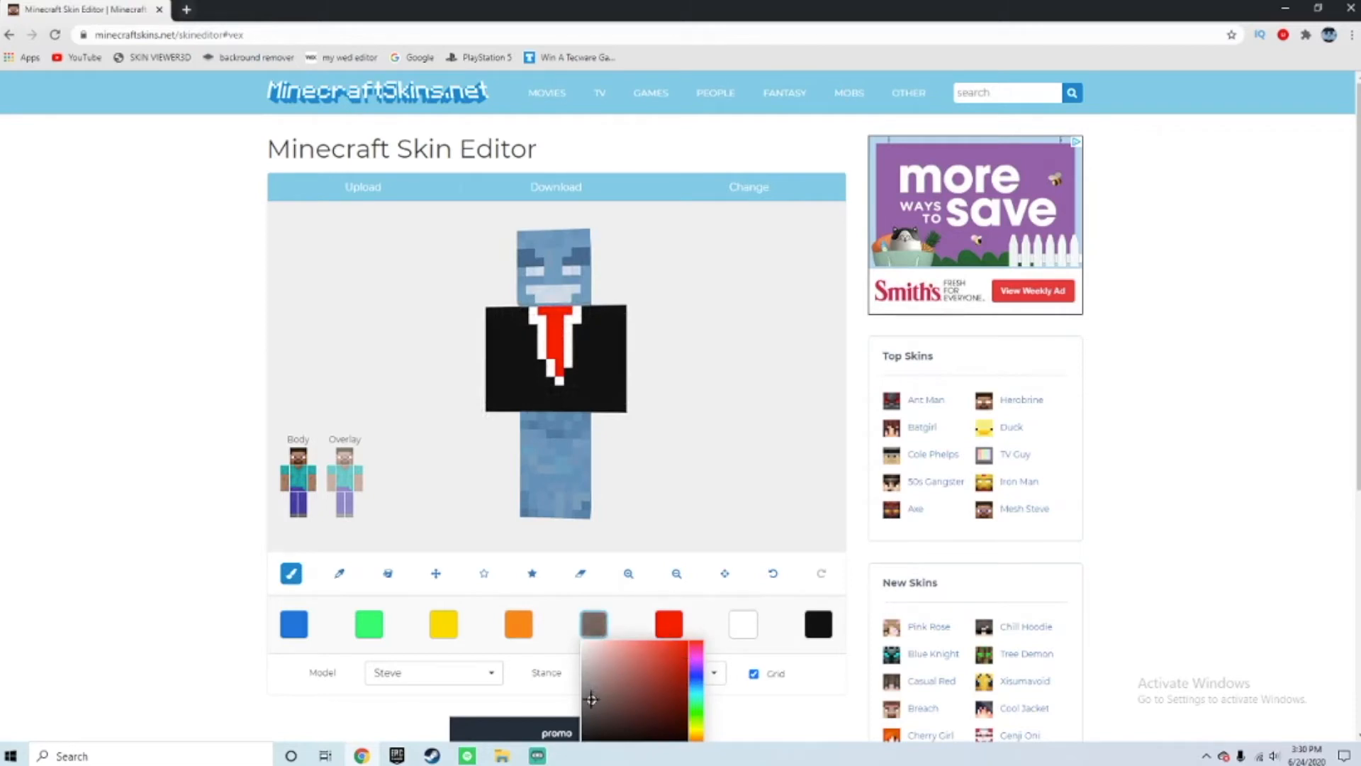
{"action": "left_click", "coordinate": [702, 419]}
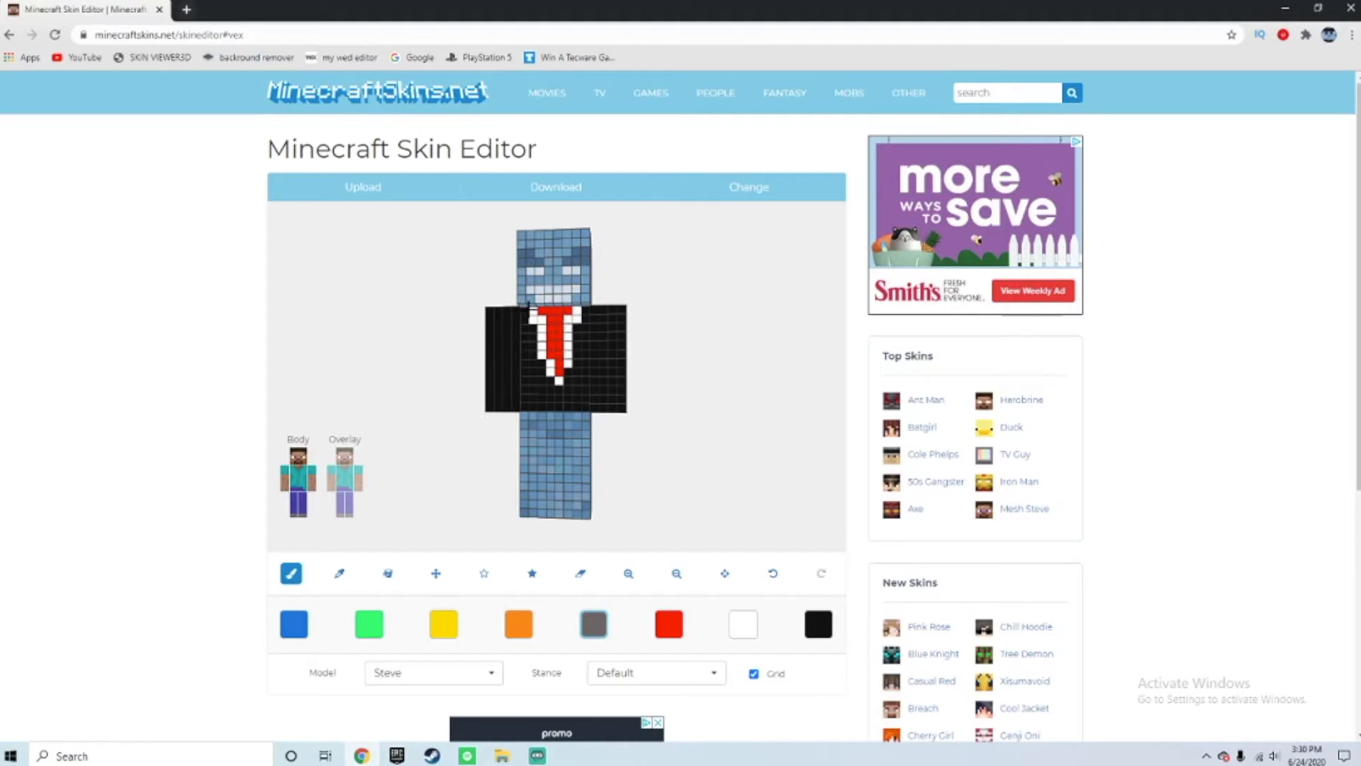
Outline both sides and the lower tip of the white shirt front with dark grey lapel pixels, undoing any misplaced stroke.
{"action": "left_click", "coordinate": [526, 308]}
{"action": "left_click", "coordinate": [526, 319]}
{"action": "left_click", "coordinate": [773, 573]}
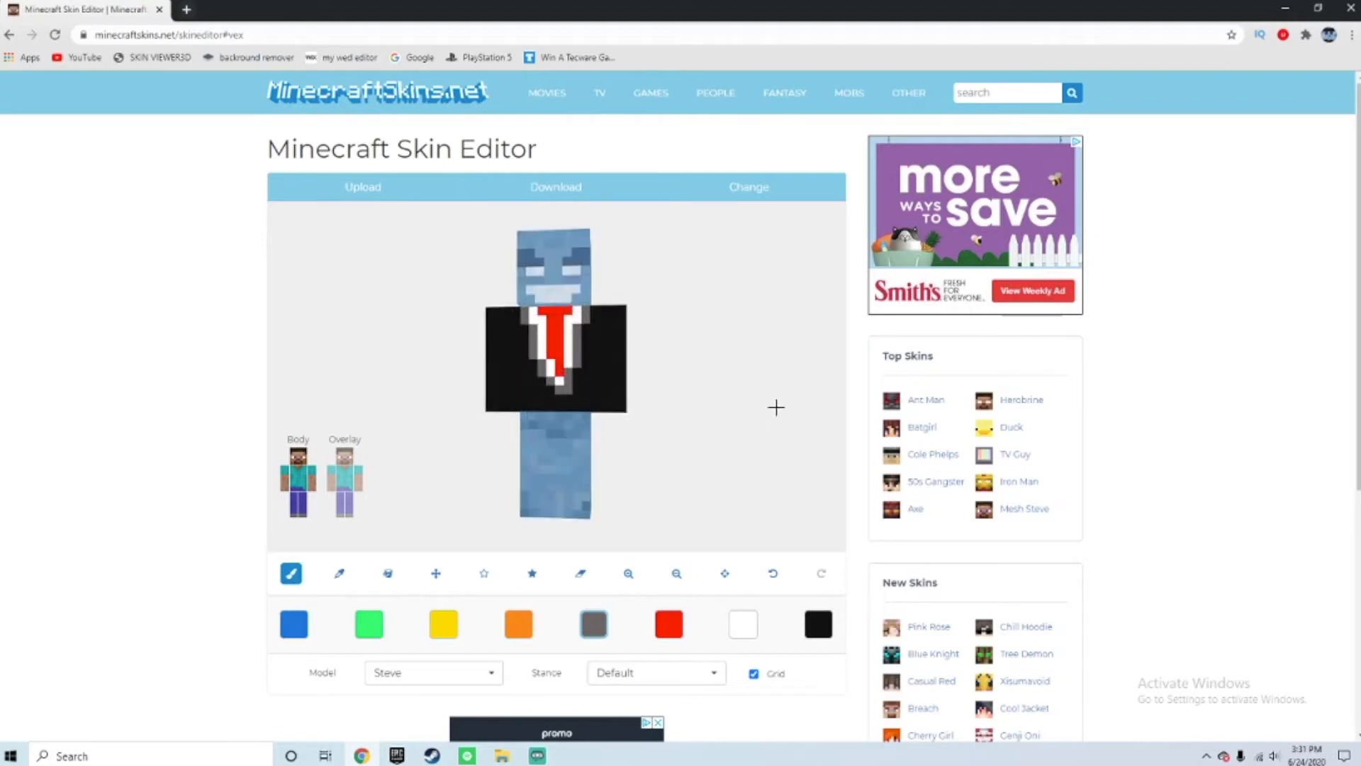
Hide the head, continue the grey lapels around the collar on the torso's top face, touch up the rear corners in black, and show the head again.
{"action": "left_click", "coordinate": [299, 457]}
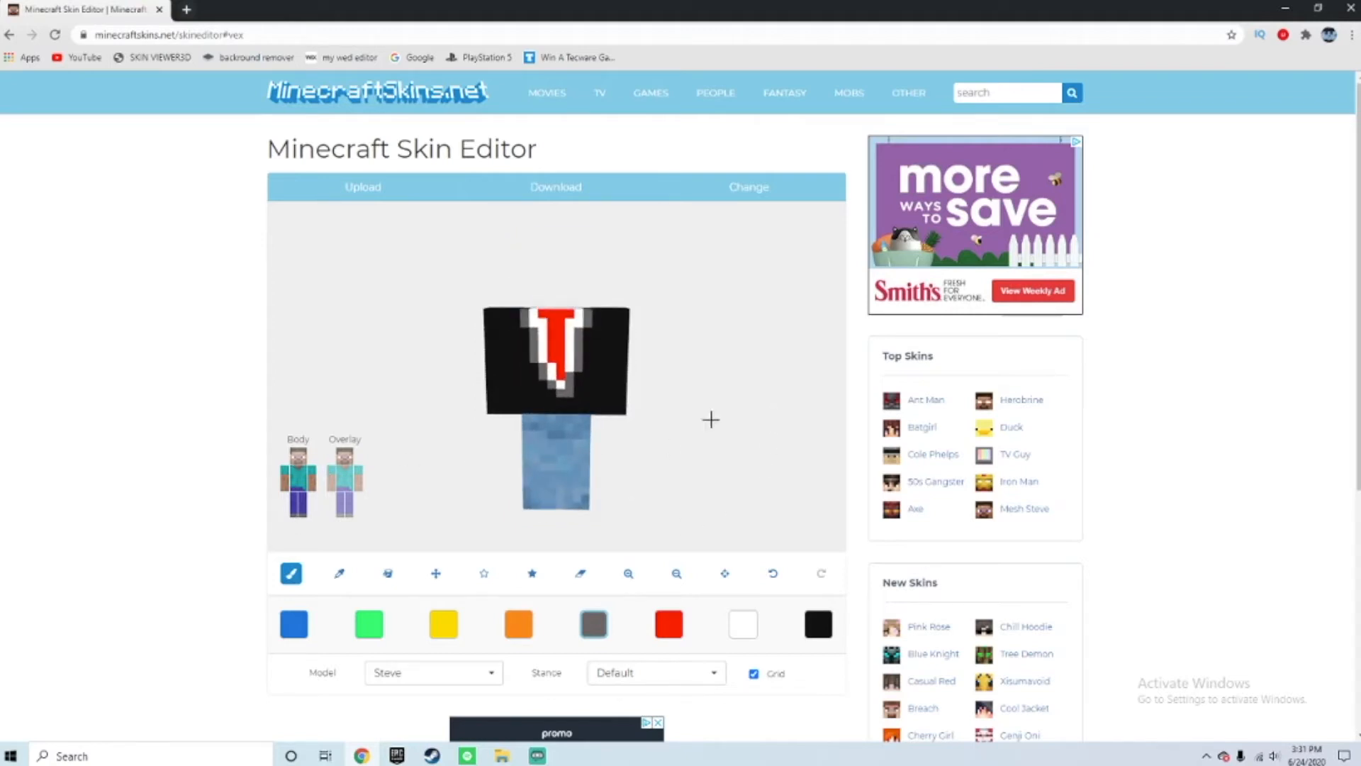
{"action": "left_click_drag", "start_coordinate": [734, 411], "coordinate": [717, 460]}
{"action": "mouse_move", "coordinate": [525, 330]}
{"action": "left_mouse_down"}
{"action": "mouse_move", "coordinate": [585, 335]}
{"action": "mouse_move", "coordinate": [589, 352]}
{"action": "left_mouse_up"}
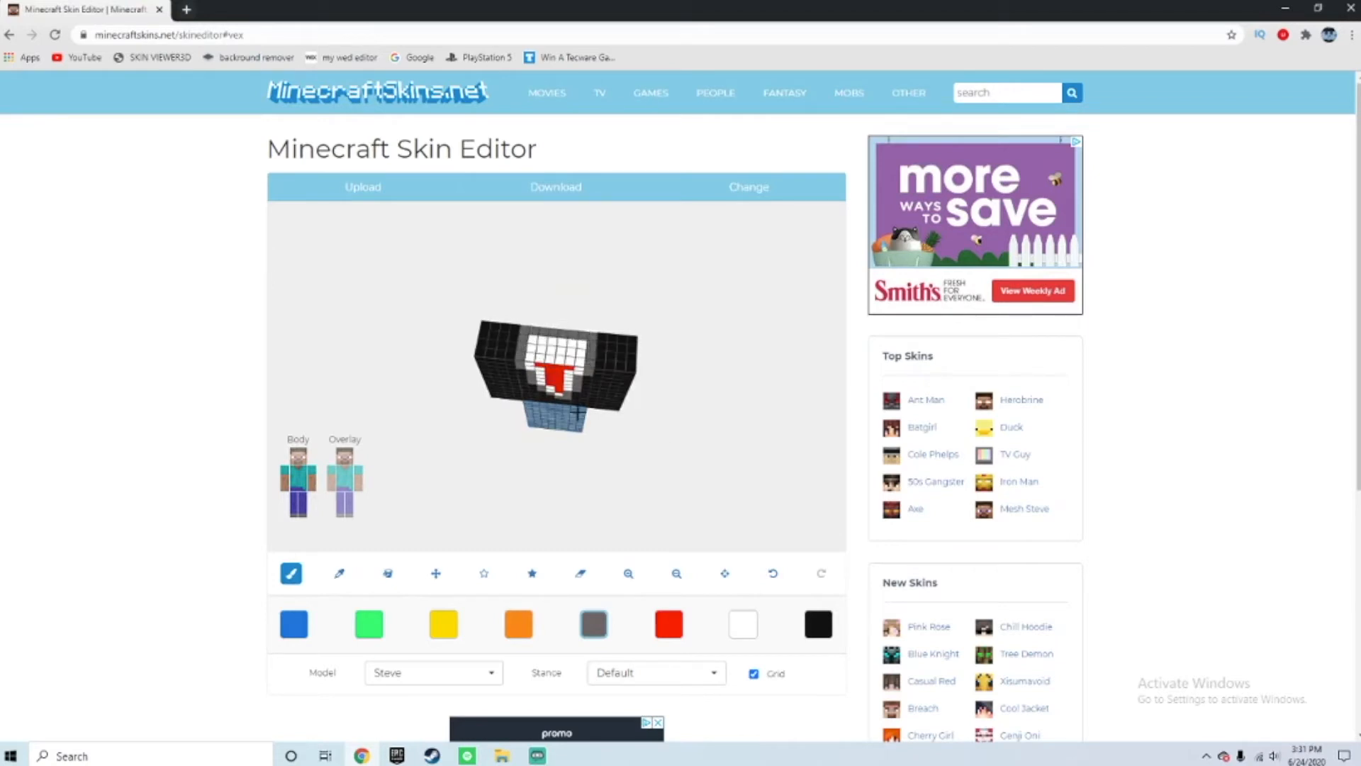
{"action": "left_click", "coordinate": [818, 624]}
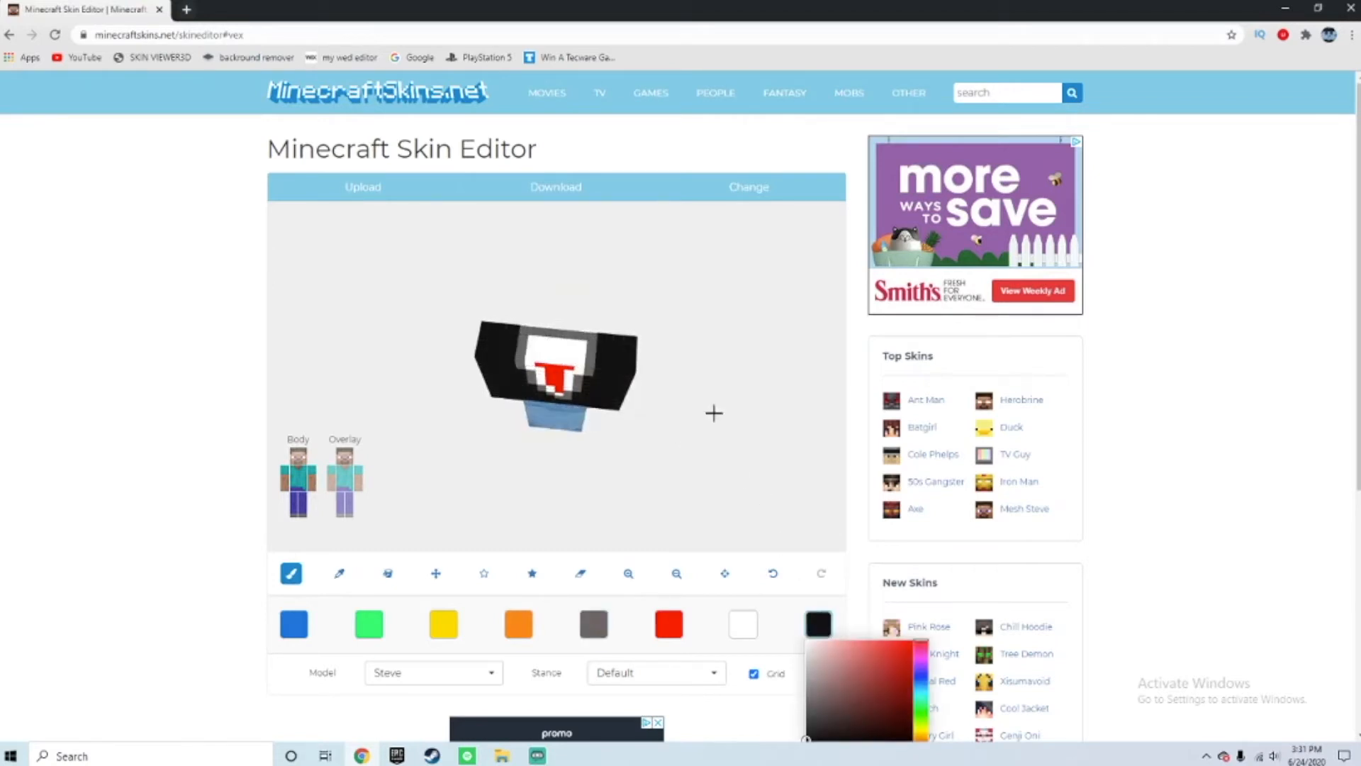
{"action": "left_click", "coordinate": [591, 337]}
{"action": "left_click", "coordinate": [526, 330]}
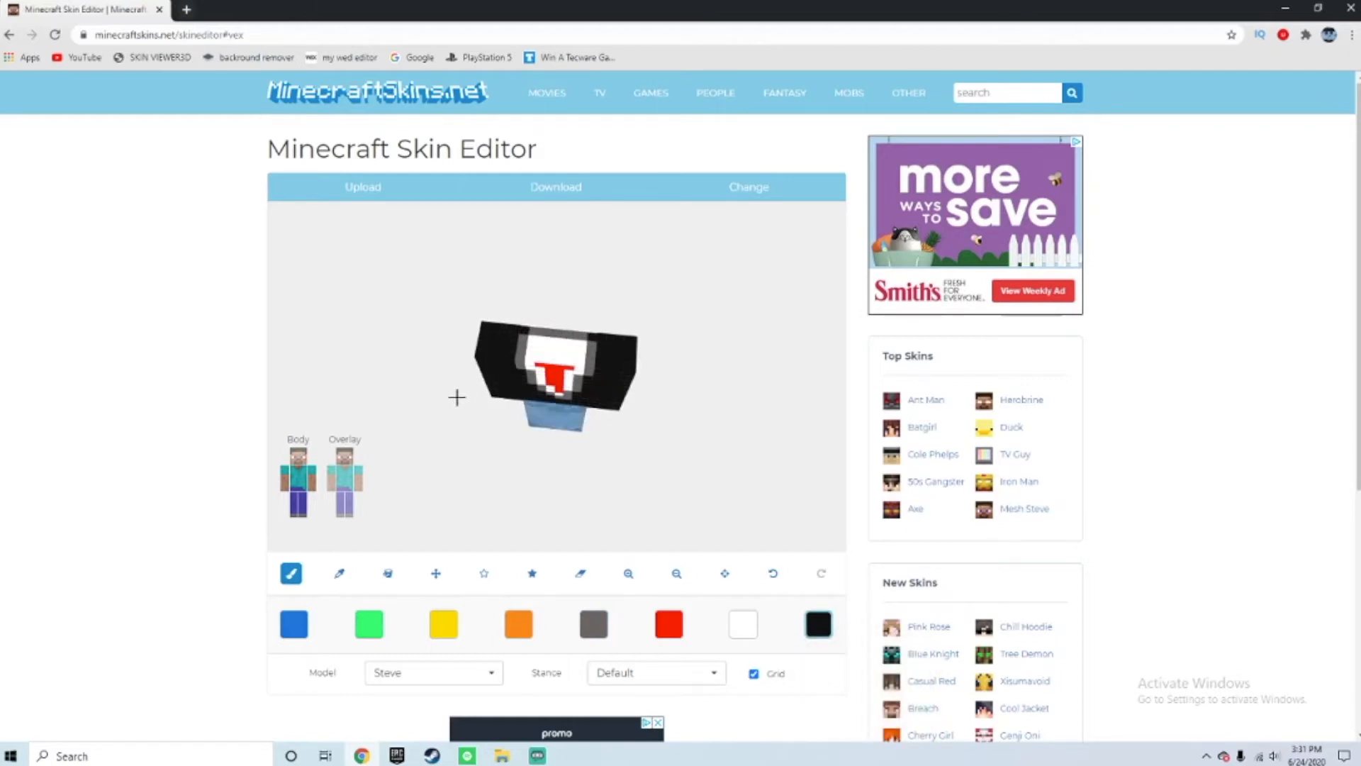
{"action": "left_click", "coordinate": [298, 458]}
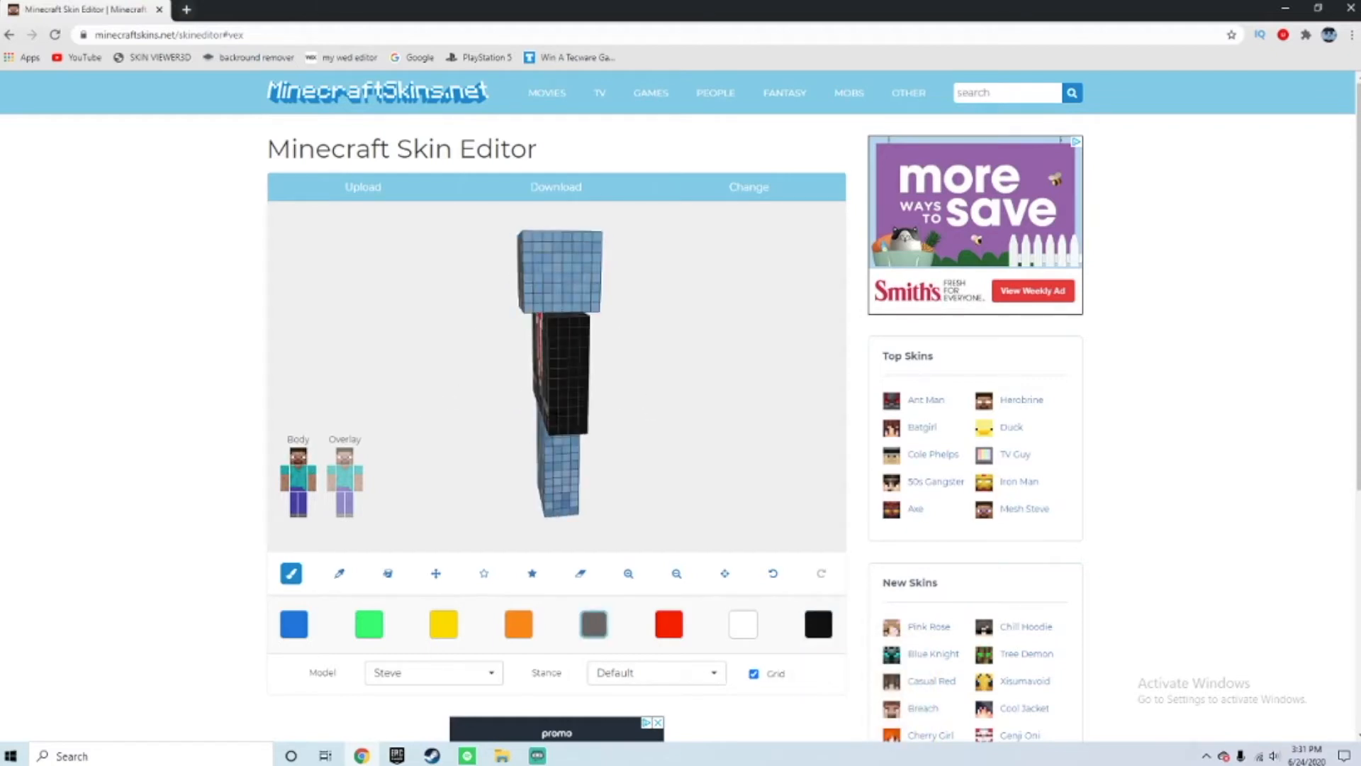
Paint a one-pixel dark grey cuff band around the front, outer and back faces of both black sleeves.
{"action": "left_click_drag", "start_coordinate": [553, 412], "coordinate": [584, 410]}
{"action": "left_click_drag", "start_coordinate": [717, 409], "coordinate": [629, 407]}
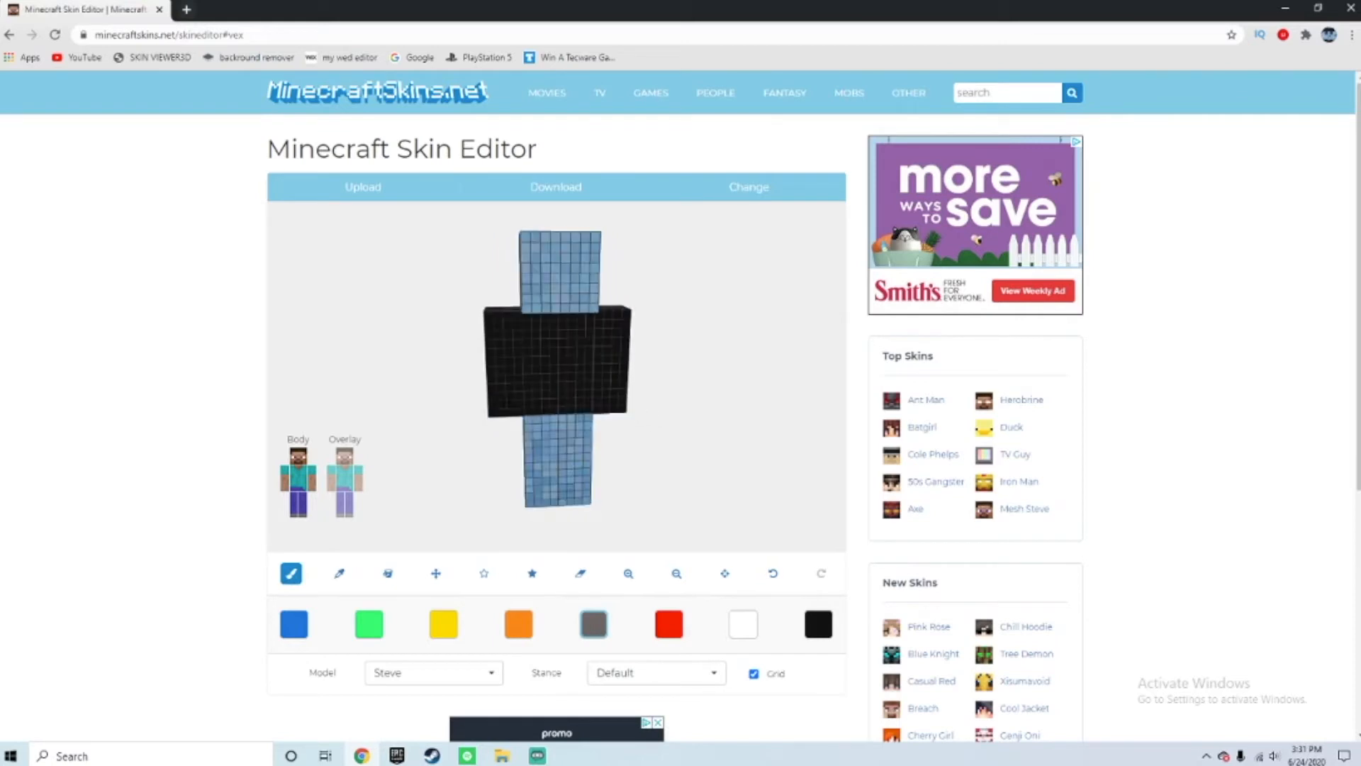
{"action": "left_click_drag", "start_coordinate": [503, 396], "coordinate": [521, 397]}
{"action": "left_click_drag", "start_coordinate": [738, 413], "coordinate": [671, 420]}
{"action": "left_click_drag", "start_coordinate": [556, 426], "coordinate": [768, 416]}
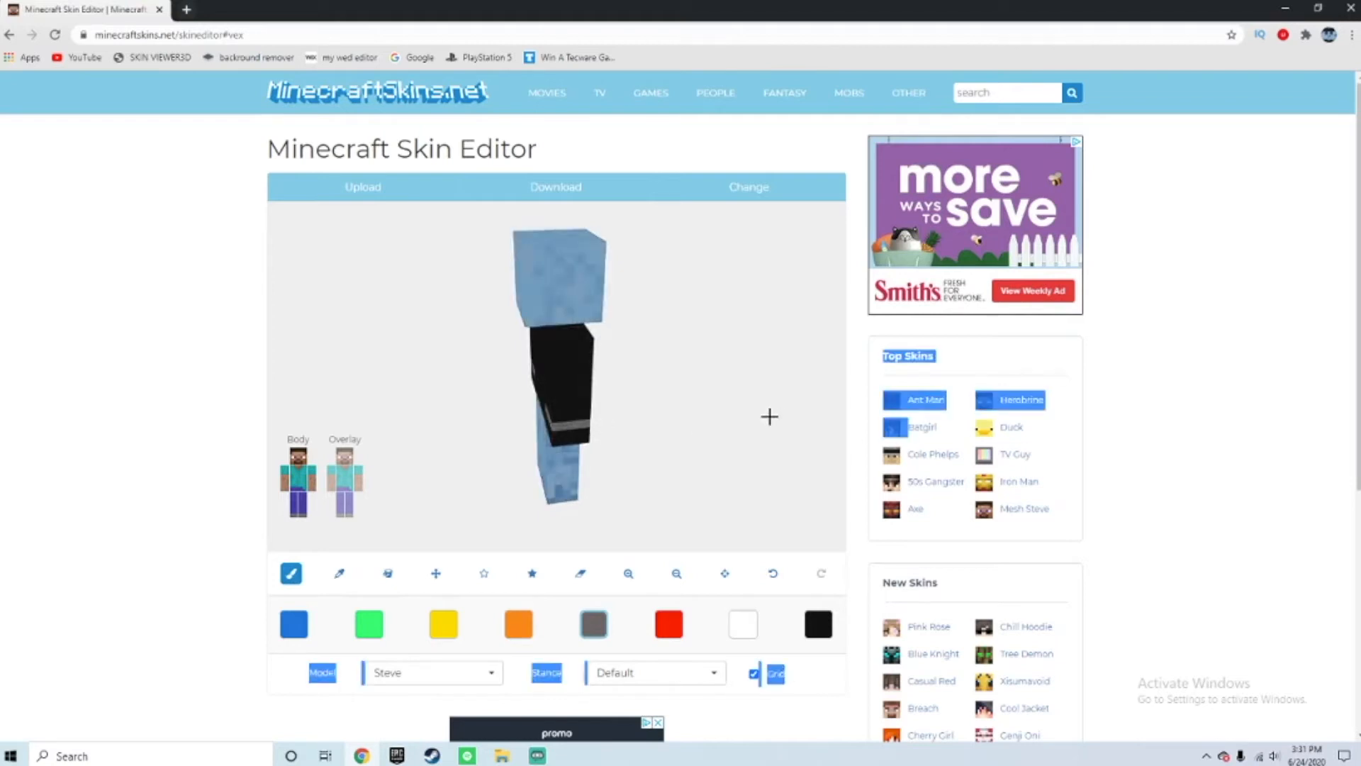
{"action": "left_click_drag", "start_coordinate": [704, 407], "coordinate": [565, 450]}
{"action": "left_click_drag", "start_coordinate": [439, 453], "coordinate": [538, 427]}
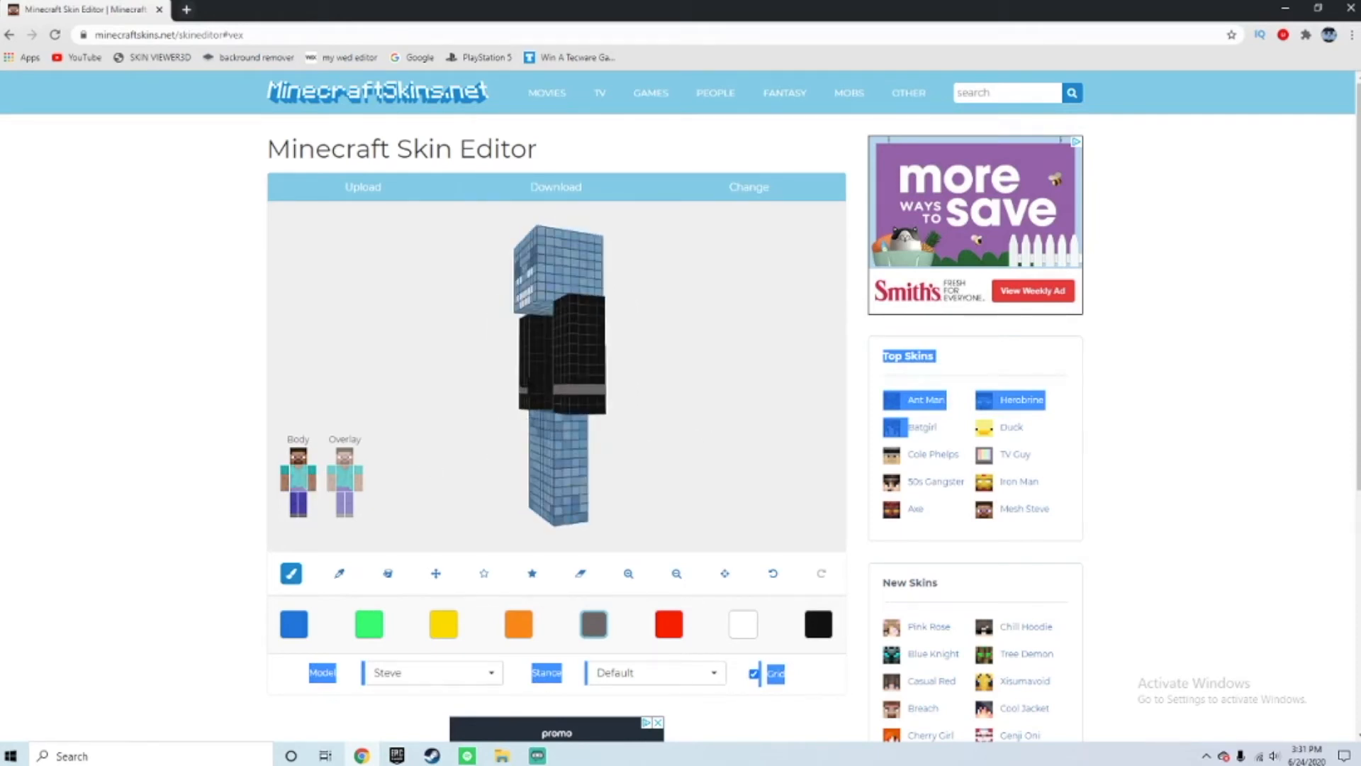
Hide the torso, continue the grey cuff bands across the inner faces of both arms, and show the torso again.
{"action": "left_click", "coordinate": [735, 433]}
{"action": "left_click_drag", "start_coordinate": [735, 434], "coordinate": [505, 386]}
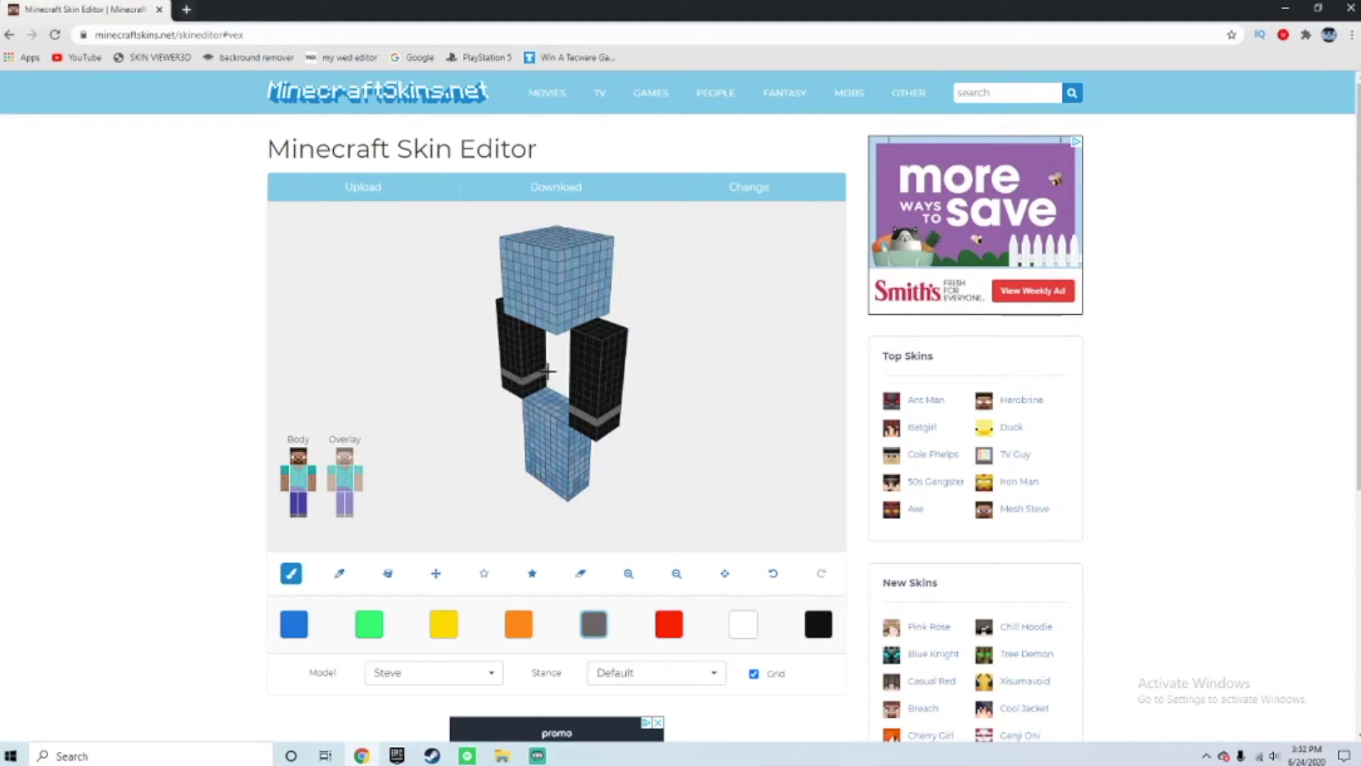
{"action": "left_click_drag", "start_coordinate": [548, 370], "coordinate": [373, 460]}
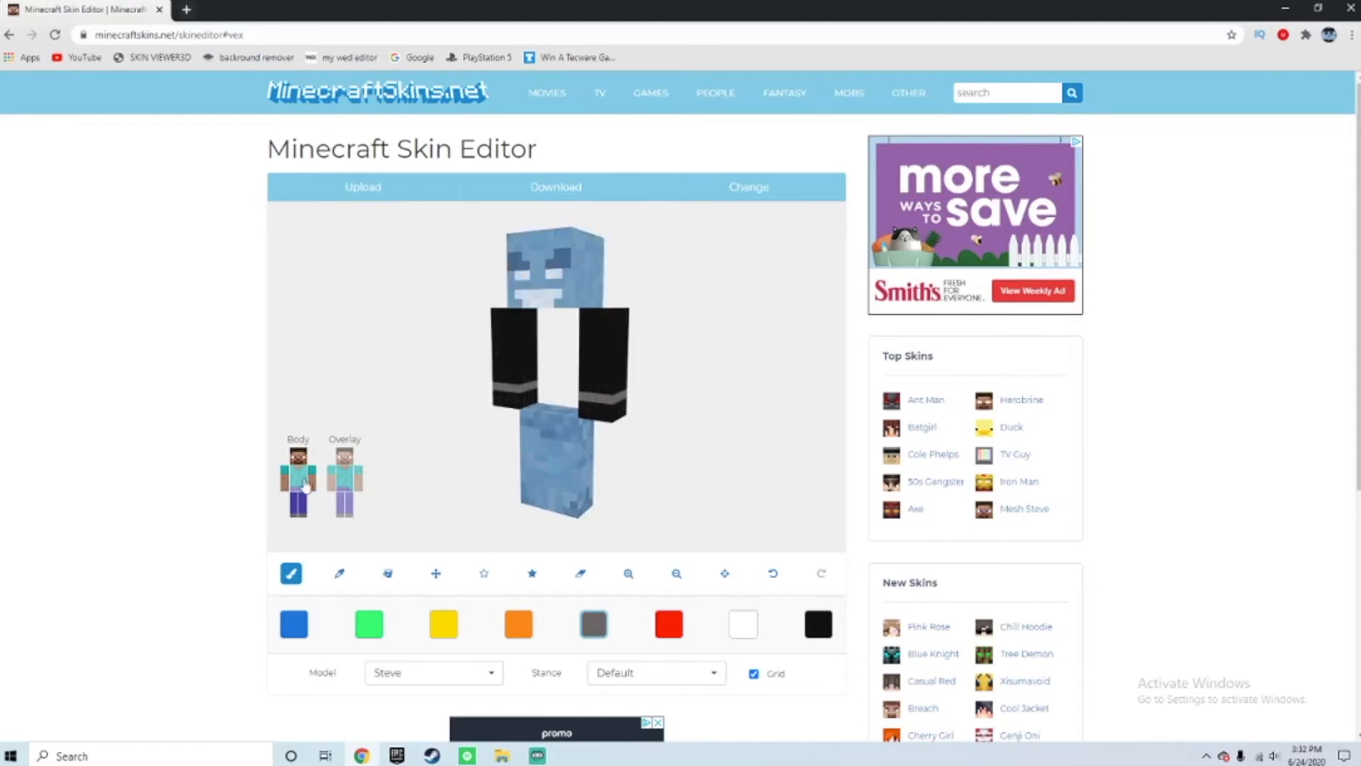
{"action": "left_click", "coordinate": [315, 485]}
{"action": "left_click_drag", "start_coordinate": [682, 434], "coordinate": [716, 456]}
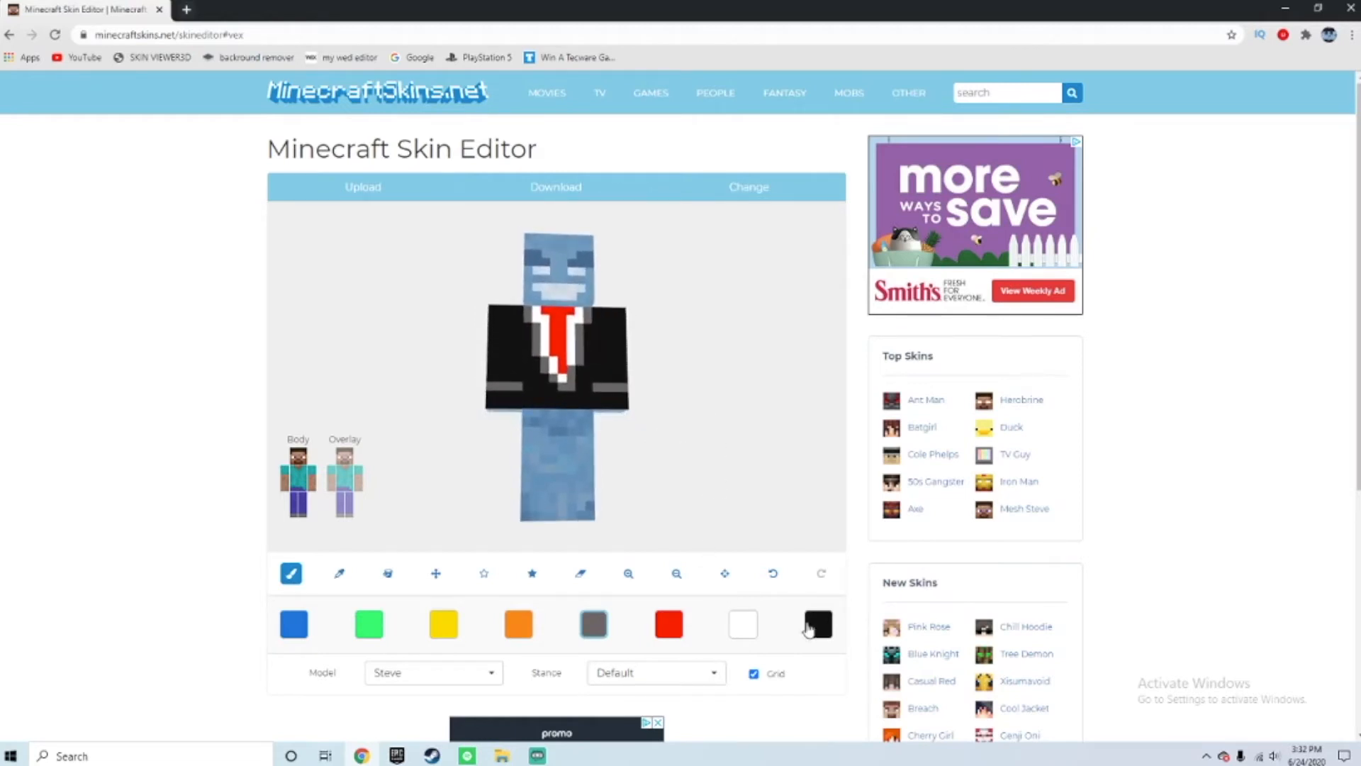
{"action": "left_click", "coordinate": [818, 624]}
{"action": "left_click", "coordinate": [672, 480]}
{"action": "left_click", "coordinate": [596, 624]}
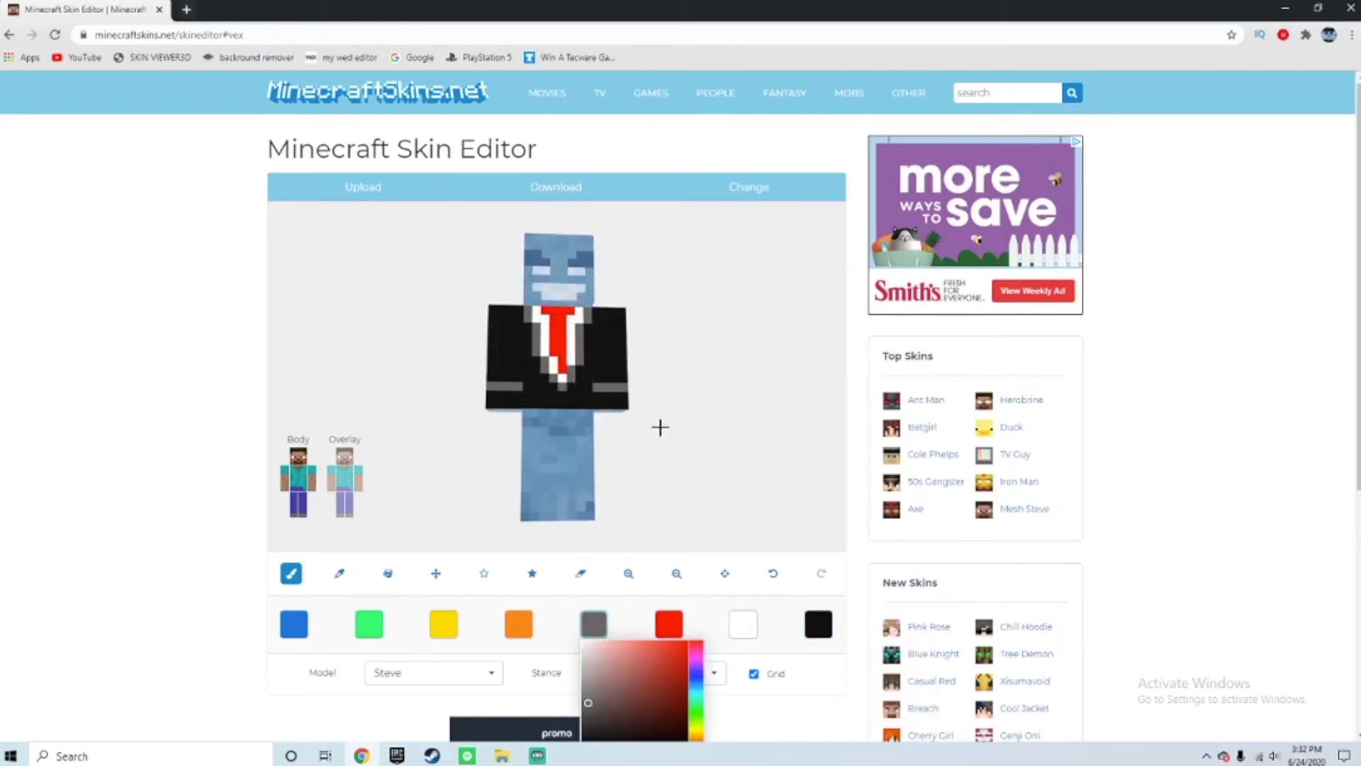
{"action": "left_click_drag", "start_coordinate": [690, 501], "coordinate": [461, 610]}
Replace the orange palette colour with the light blue sampled from the underside of the hand, and return to the paint brush.
{"action": "left_click", "coordinate": [523, 628]}
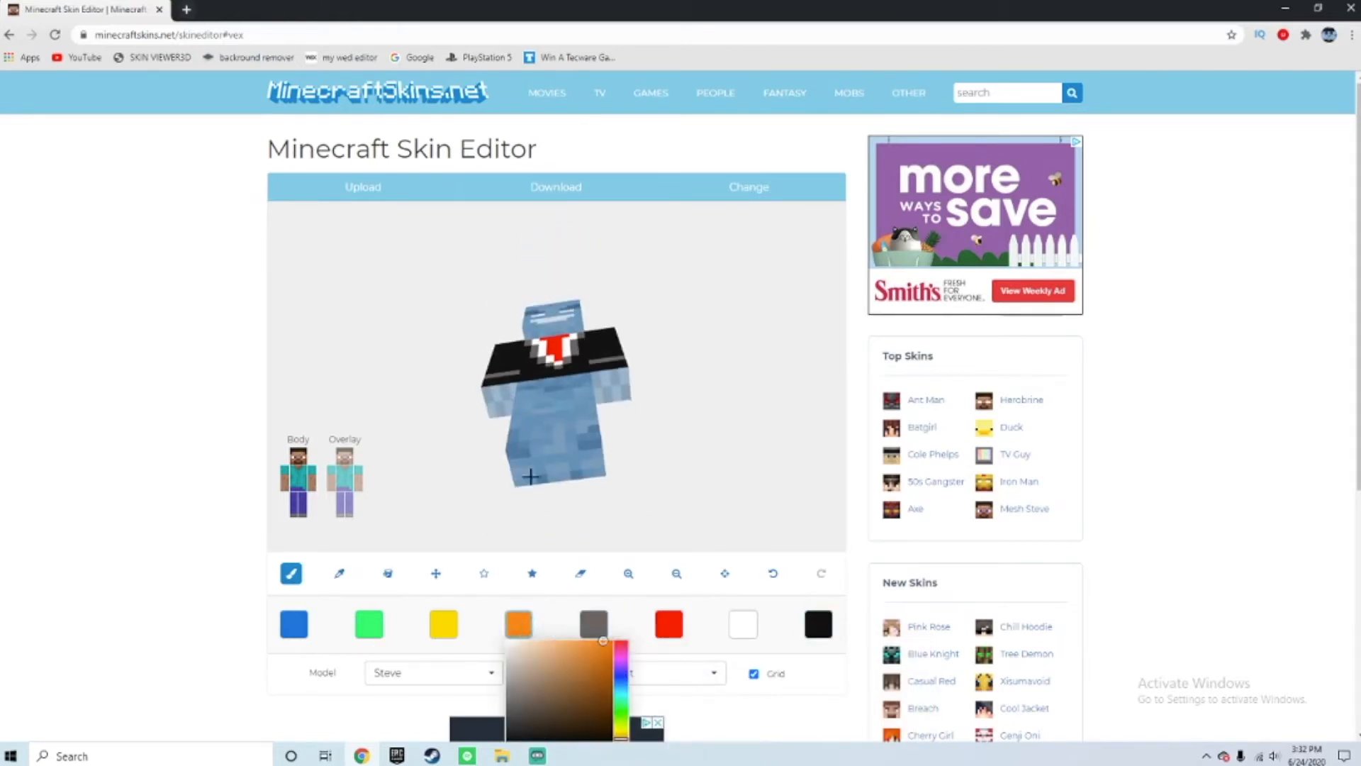
{"action": "left_click_drag", "start_coordinate": [711, 419], "coordinate": [721, 484]}
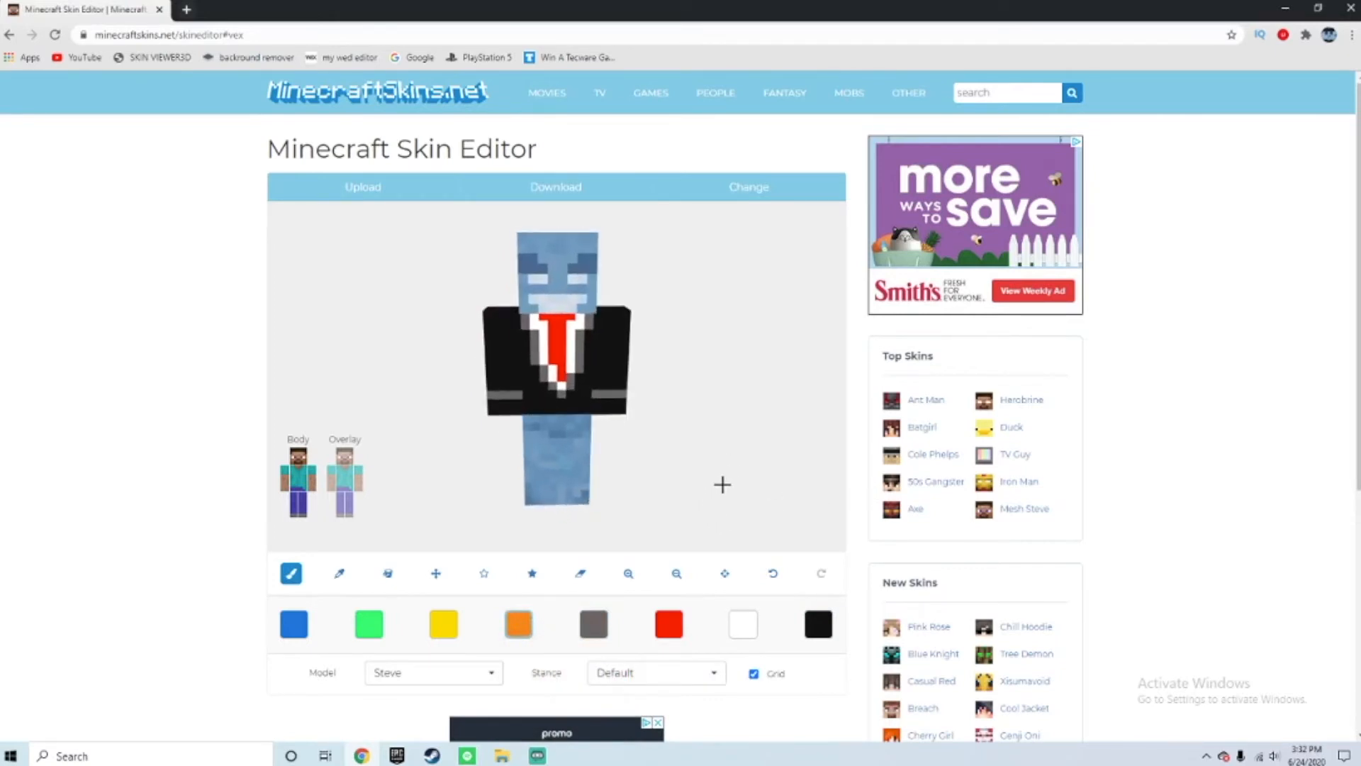
{"action": "left_click_drag", "start_coordinate": [674, 486], "coordinate": [680, 451]}
{"action": "left_click_drag", "start_coordinate": [750, 495], "coordinate": [736, 446]}
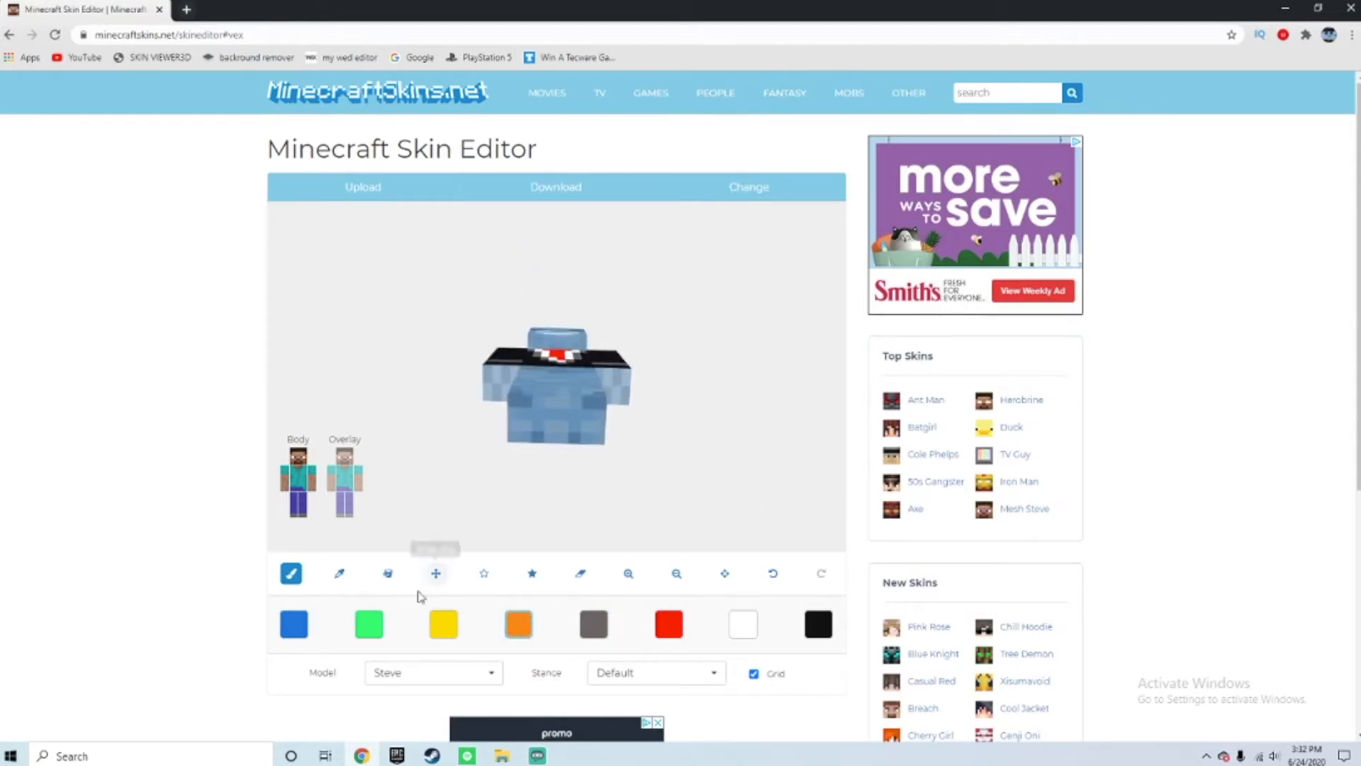
{"action": "left_click", "coordinate": [338, 573]}
{"action": "left_click", "coordinate": [495, 380]}
{"action": "left_click_drag", "start_coordinate": [788, 445], "coordinate": [802, 510]}
{"action": "left_click", "coordinate": [291, 572]}
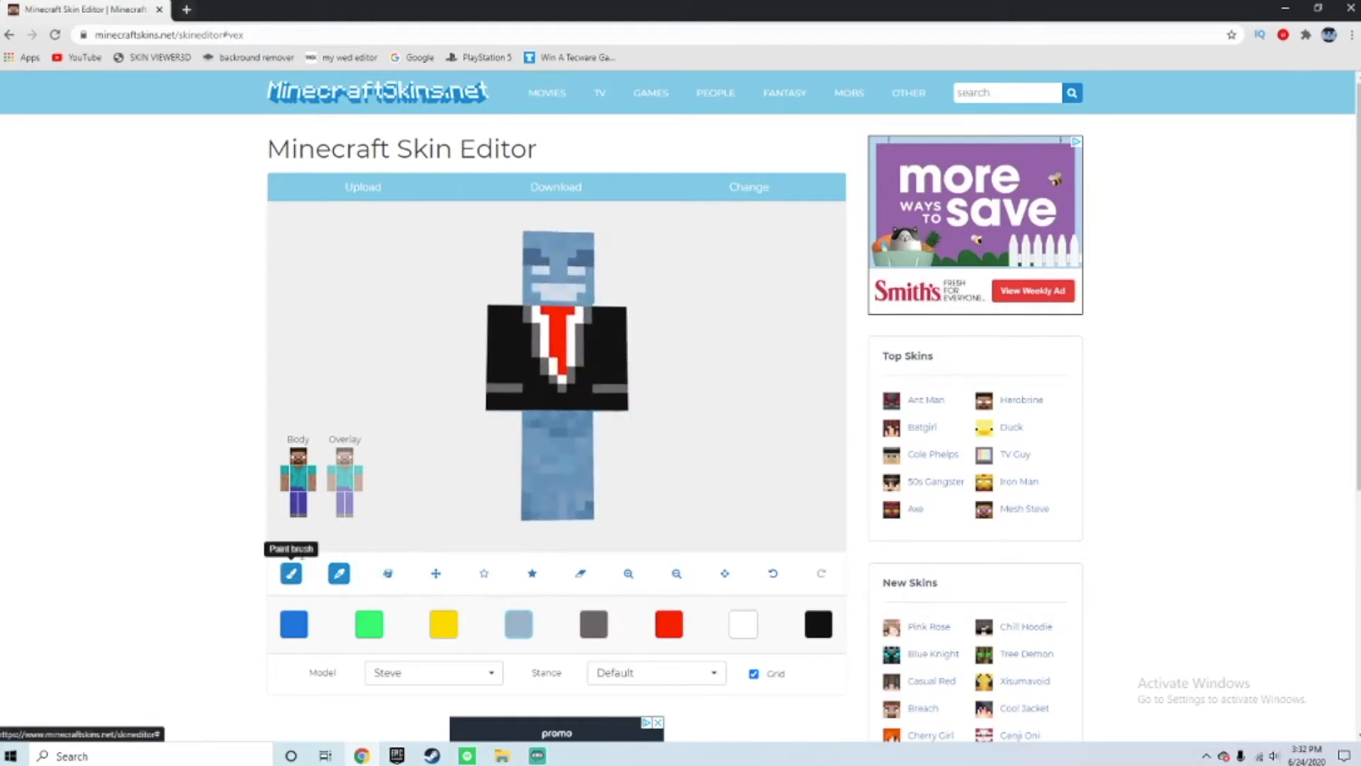
Paint the hands below the grey cuffs light blue on the front, outer and back faces of both arms.
{"action": "left_click_drag", "start_coordinate": [482, 395], "coordinate": [504, 399]}
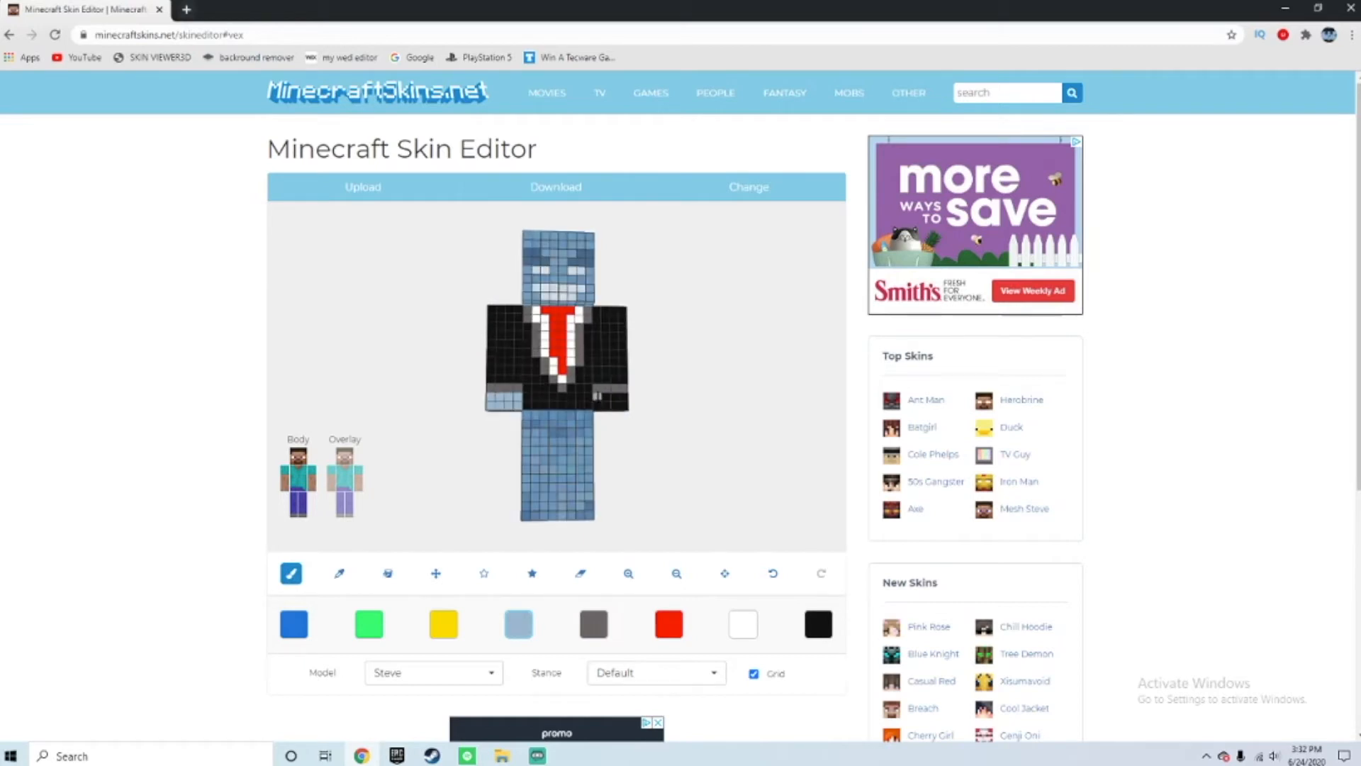
{"action": "mouse_move", "coordinate": [716, 407]}
{"action": "left_mouse_down"}
{"action": "mouse_move", "coordinate": [553, 406]}
{"action": "mouse_move", "coordinate": [580, 405]}
{"action": "mouse_move", "coordinate": [568, 401]}
{"action": "left_mouse_up"}
{"action": "mouse_move", "coordinate": [658, 413]}
{"action": "left_mouse_down"}
{"action": "mouse_move", "coordinate": [509, 403]}
{"action": "mouse_move", "coordinate": [585, 418]}
{"action": "left_mouse_up"}
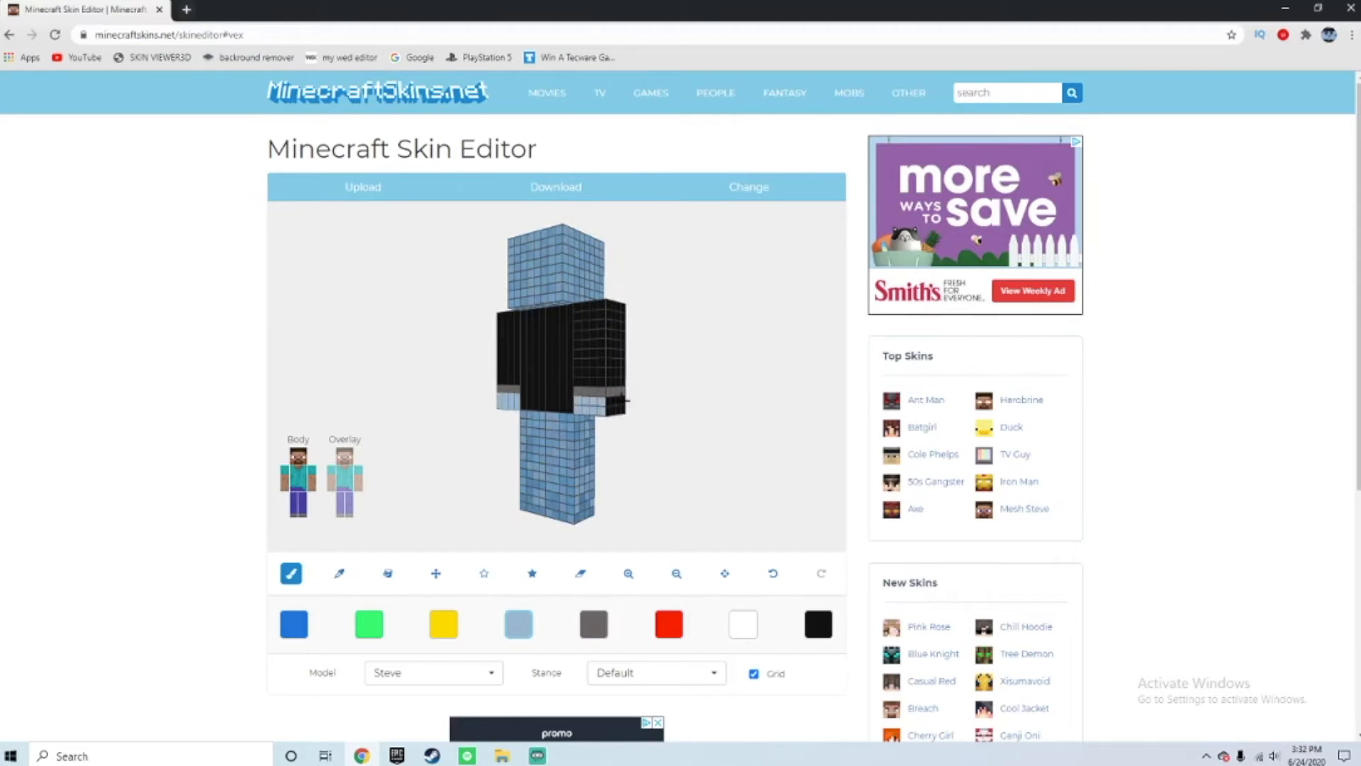
{"action": "left_click_drag", "start_coordinate": [696, 416], "coordinate": [565, 402]}
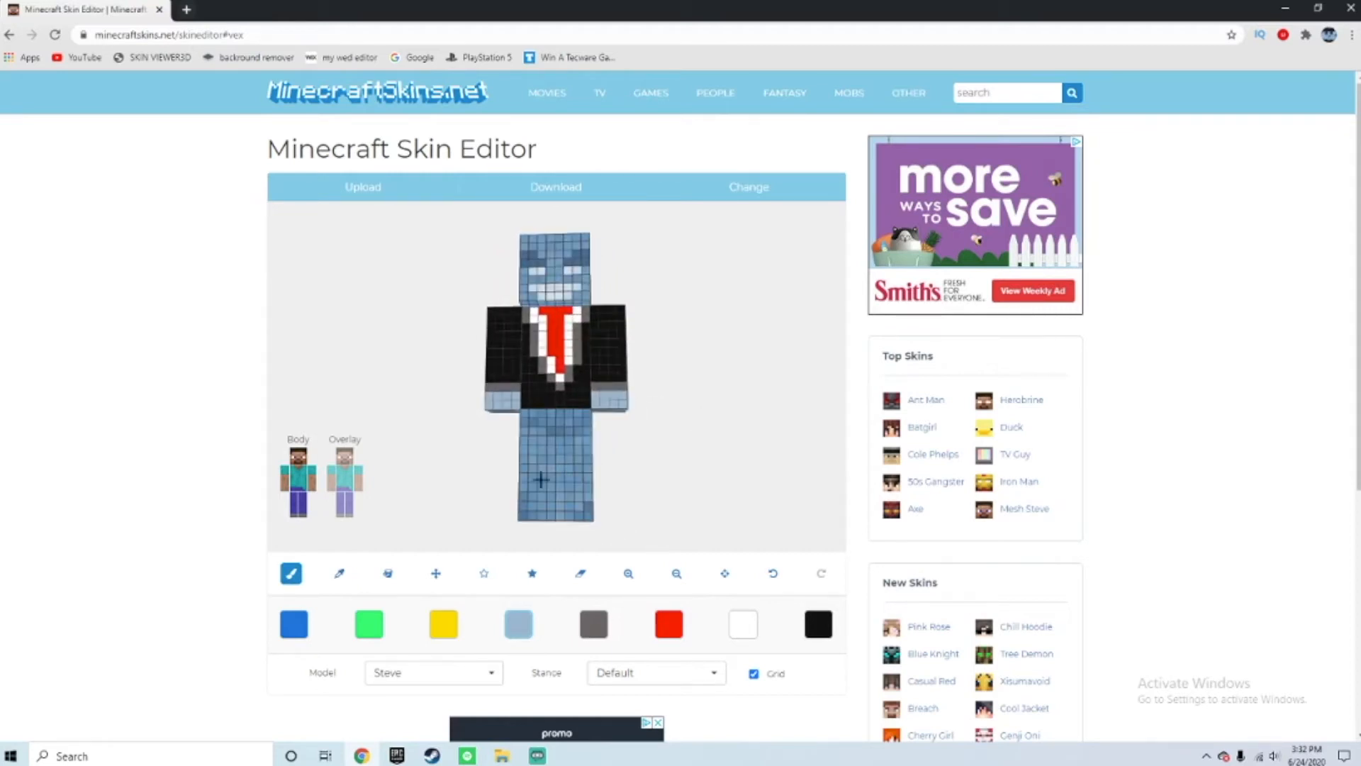
{"action": "left_click_drag", "start_coordinate": [745, 462], "coordinate": [653, 507]}
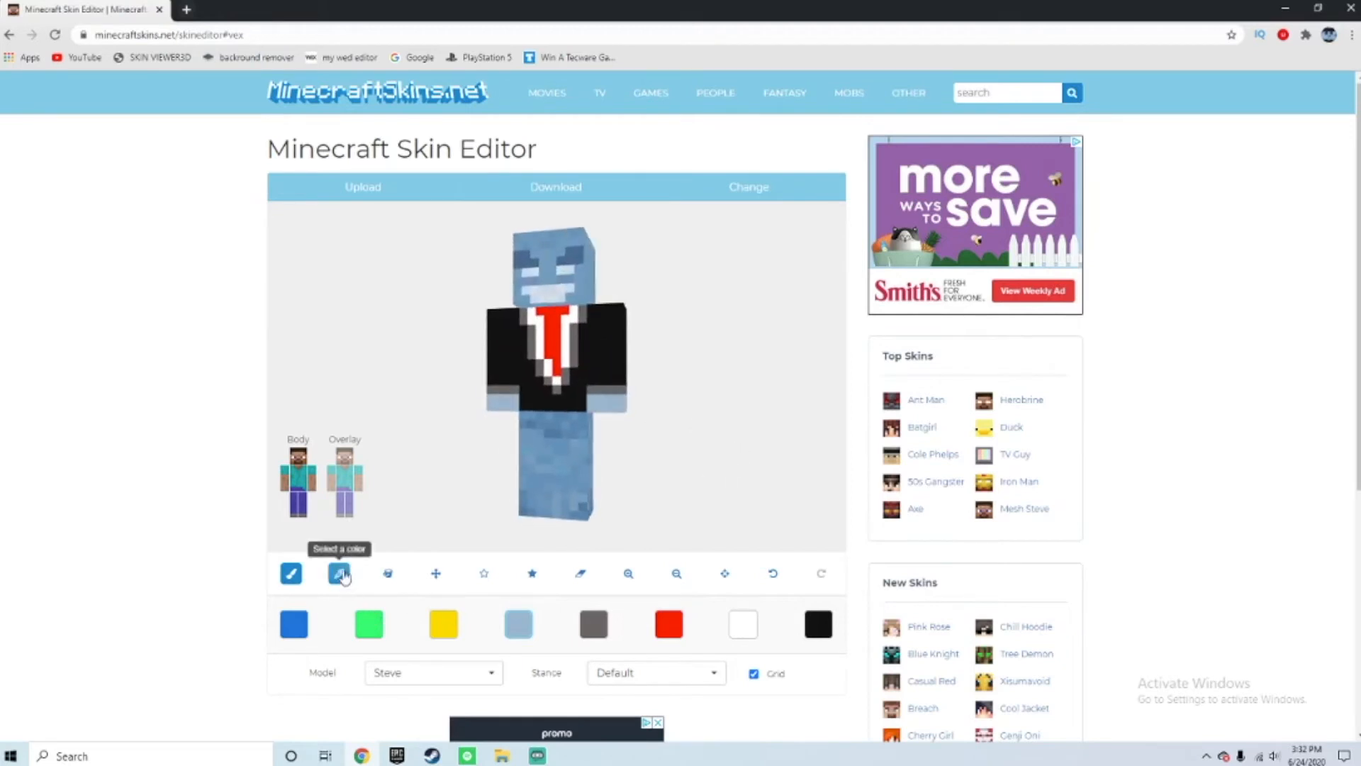
Replace the yellow palette colour with a darker blue sampled from the leg and dot single pixels of it on the hands.
{"action": "left_click_drag", "start_coordinate": [625, 450], "coordinate": [582, 444]}
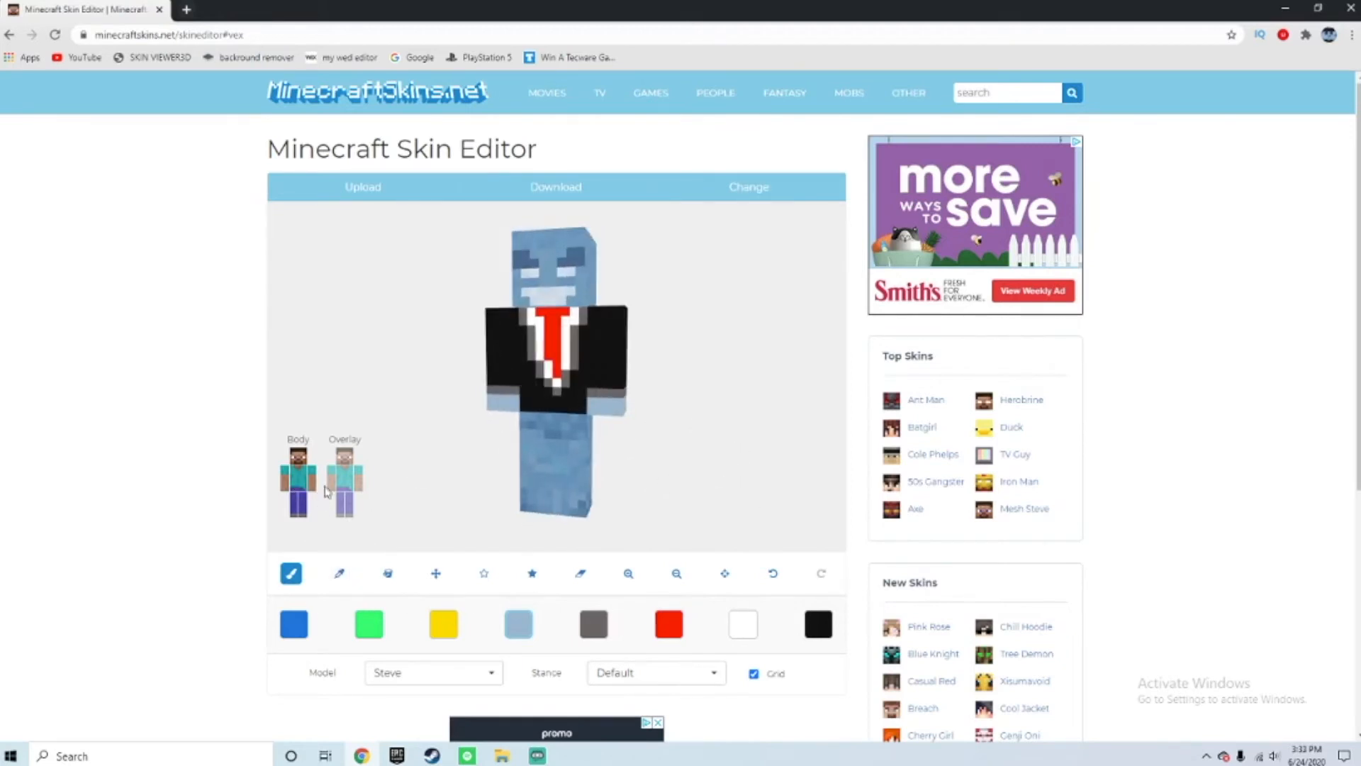
{"action": "left_click", "coordinate": [443, 623]}
{"action": "left_click", "coordinate": [339, 573]}
{"action": "left_click_drag", "start_coordinate": [716, 501], "coordinate": [689, 510]}
{"action": "left_click", "coordinate": [571, 489]}
{"action": "left_click", "coordinate": [293, 574]}
{"action": "mouse_move", "coordinate": [656, 413]}
{"action": "left_mouse_down"}
{"action": "mouse_move", "coordinate": [521, 386]}
{"action": "mouse_move", "coordinate": [487, 511]}
{"action": "left_mouse_up"}
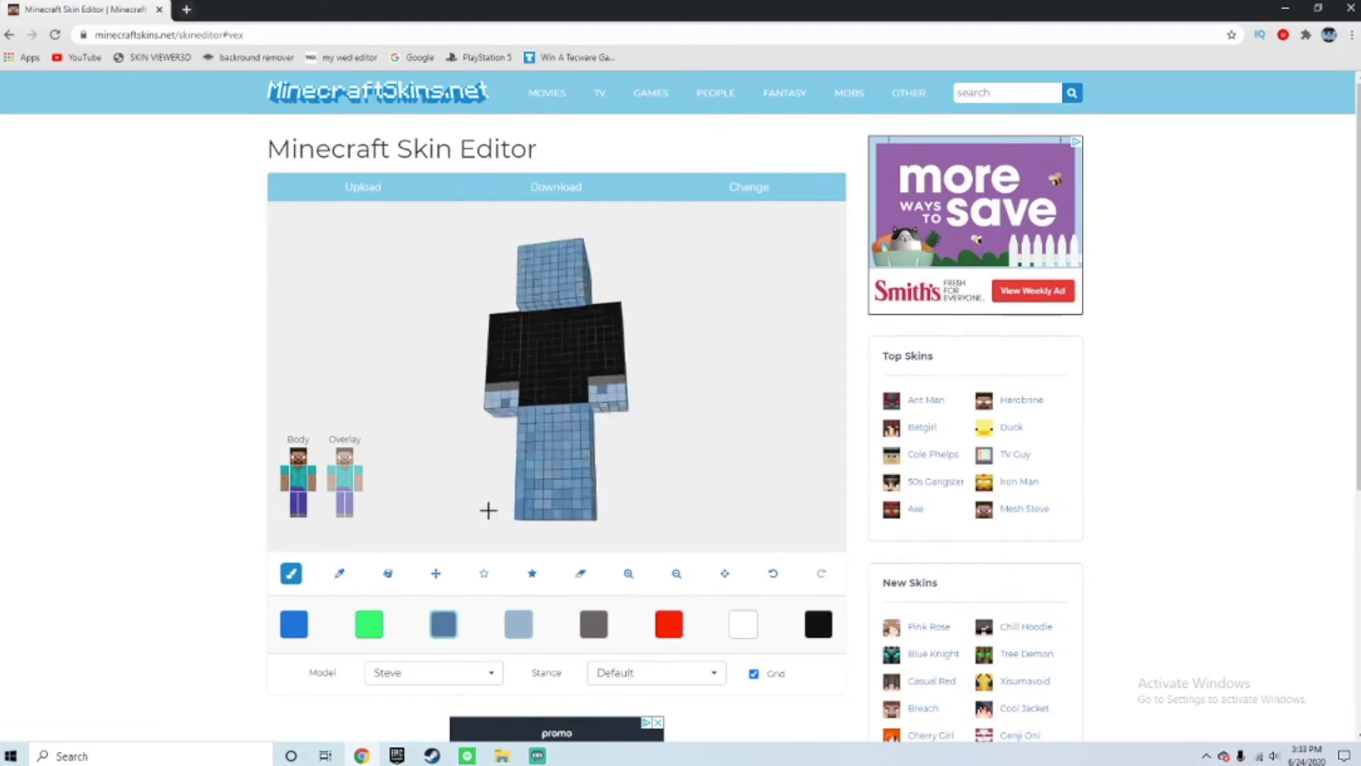
Hide the torso and continue the darker blue pixels on the inner faces of the hands.
{"action": "left_click", "coordinate": [299, 478]}
{"action": "left_click_drag", "start_coordinate": [728, 498], "coordinate": [552, 431]}
{"action": "left_click_drag", "start_coordinate": [734, 451], "coordinate": [775, 458]}
Resample the darker blue palette colour as a mid blue from the leg and add mid blue pixels to the hands.
{"action": "left_click", "coordinate": [340, 574]}
{"action": "left_click", "coordinate": [553, 454]}
{"action": "left_click", "coordinate": [291, 573]}
{"action": "left_click_drag", "start_coordinate": [659, 433], "coordinate": [634, 448]}
{"action": "left_click_drag", "start_coordinate": [531, 383], "coordinate": [741, 410]}
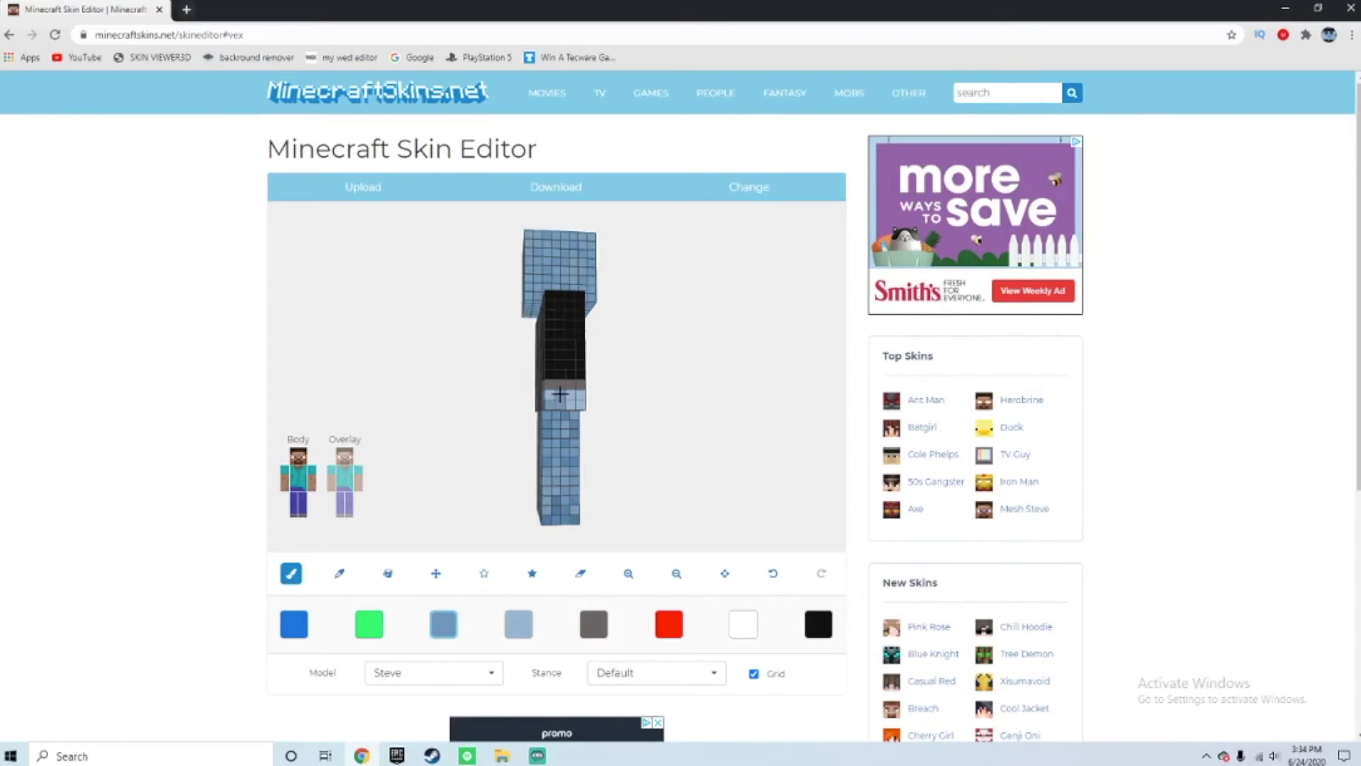
Replace the green palette colour with a greyish blue sampled from the foot and return to the paint brush.
{"action": "left_click_drag", "start_coordinate": [647, 406], "coordinate": [607, 409]}
{"action": "left_click", "coordinate": [380, 632]}
{"action": "left_click", "coordinate": [339, 574]}
{"action": "left_click", "coordinate": [568, 517]}
{"action": "left_click", "coordinate": [292, 573]}
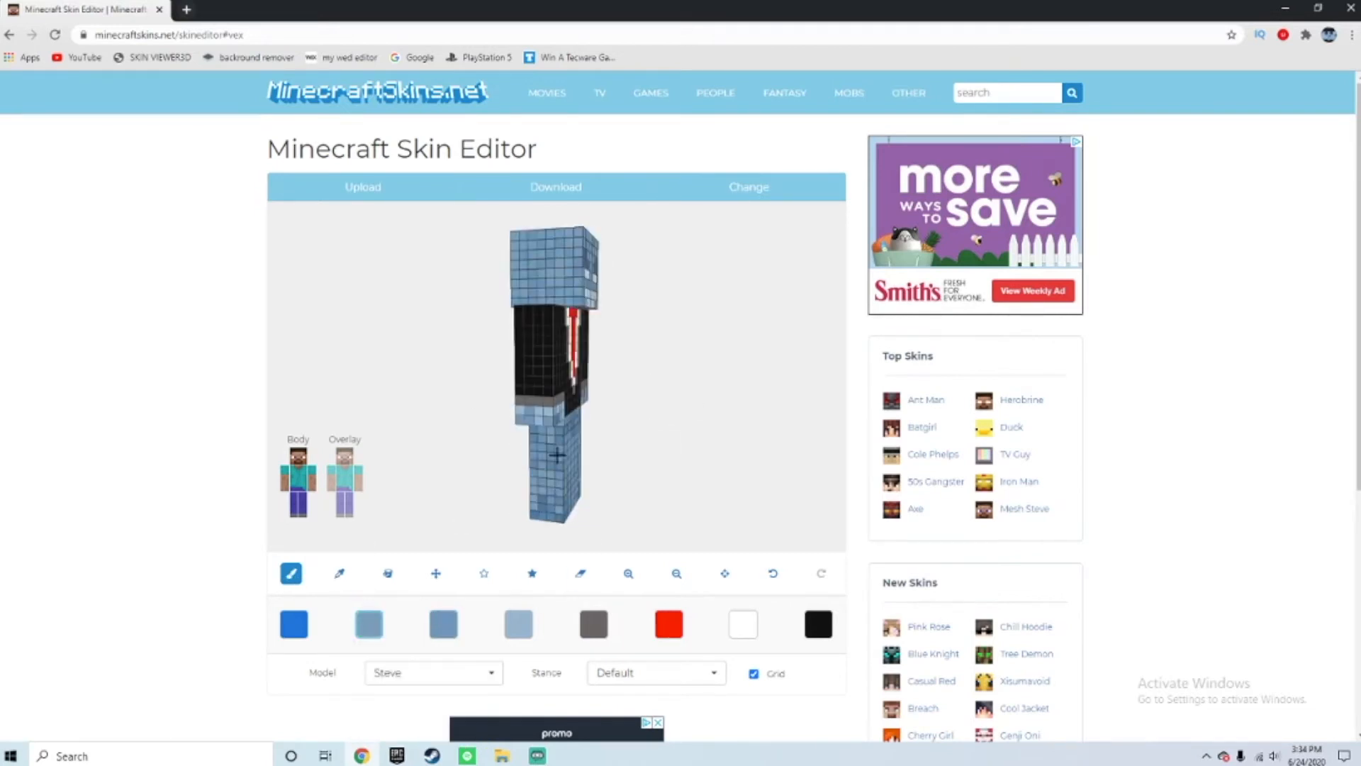
Speckle the hands' outer faces with the mid blue and greyish blue, undoing a misplaced stroke.
{"action": "left_click", "coordinate": [444, 623]}
{"action": "left_click_drag", "start_coordinate": [652, 426], "coordinate": [614, 425]}
{"action": "left_click", "coordinate": [369, 624]}
{"action": "left_click_drag", "start_coordinate": [537, 489], "coordinate": [532, 405]}
{"action": "left_click", "coordinate": [773, 574]}
{"action": "left_click", "coordinate": [542, 397]}
{"action": "left_click", "coordinate": [443, 624]}
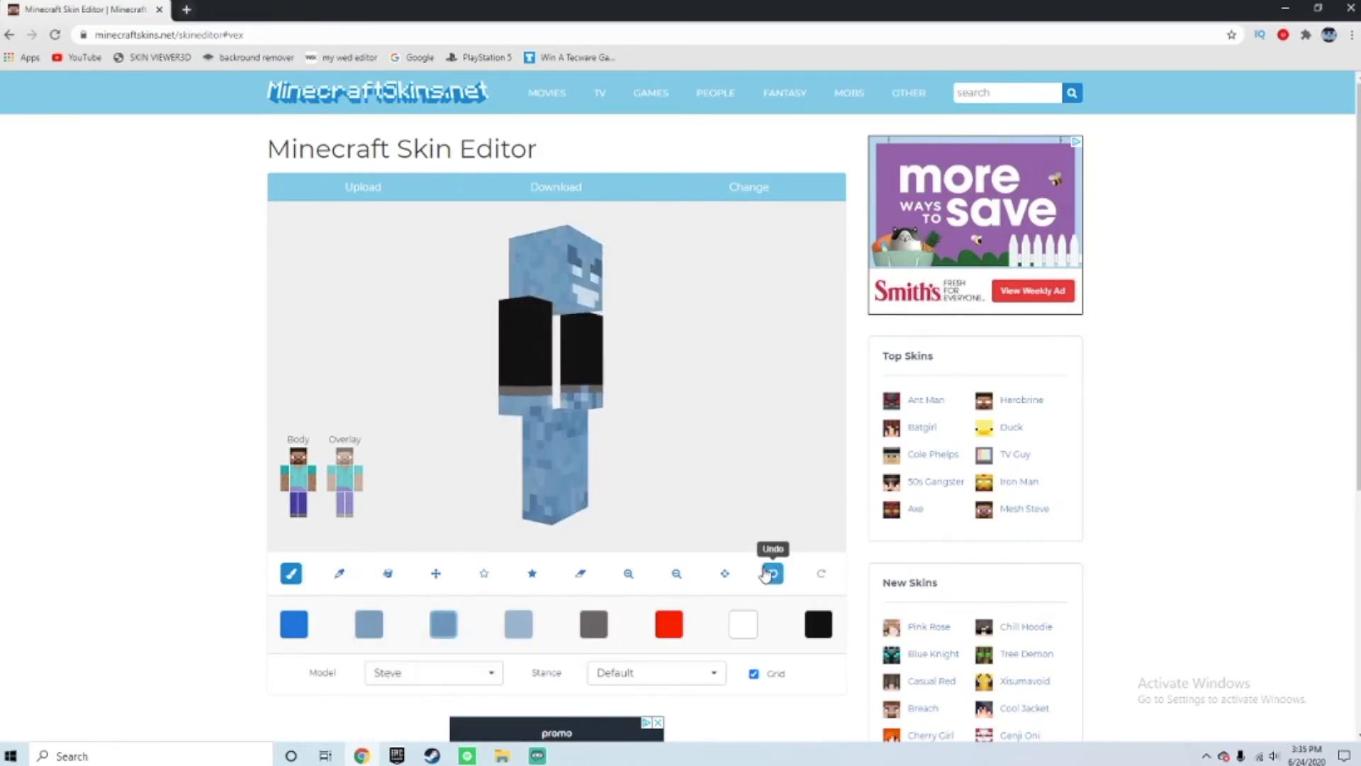
Finish speckling the front and inner faces of both hands with the two blues and show the torso again.
{"action": "left_click_drag", "start_coordinate": [520, 411], "coordinate": [501, 433]}
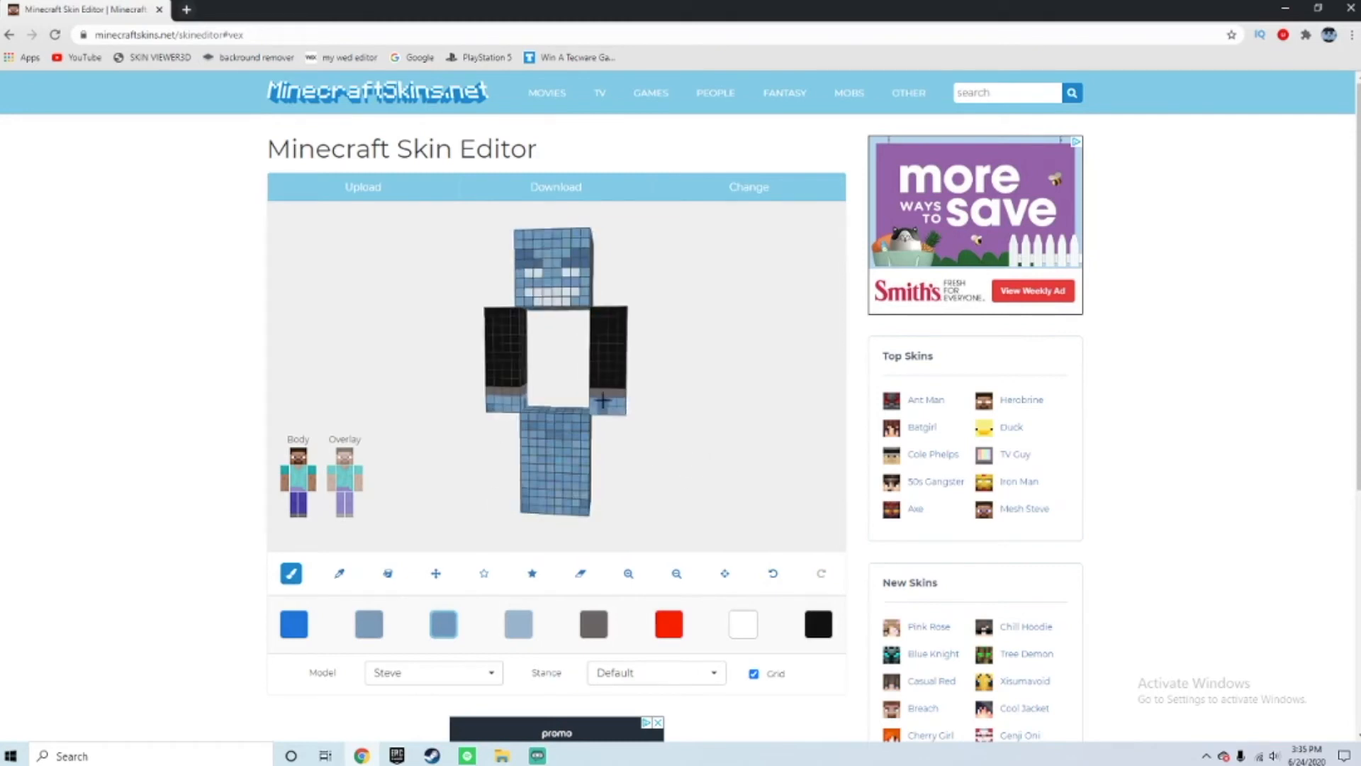
{"action": "left_click_drag", "start_coordinate": [677, 457], "coordinate": [686, 492]}
{"action": "left_click", "coordinate": [369, 623]}
{"action": "left_click_drag", "start_coordinate": [811, 436], "coordinate": [633, 404]}
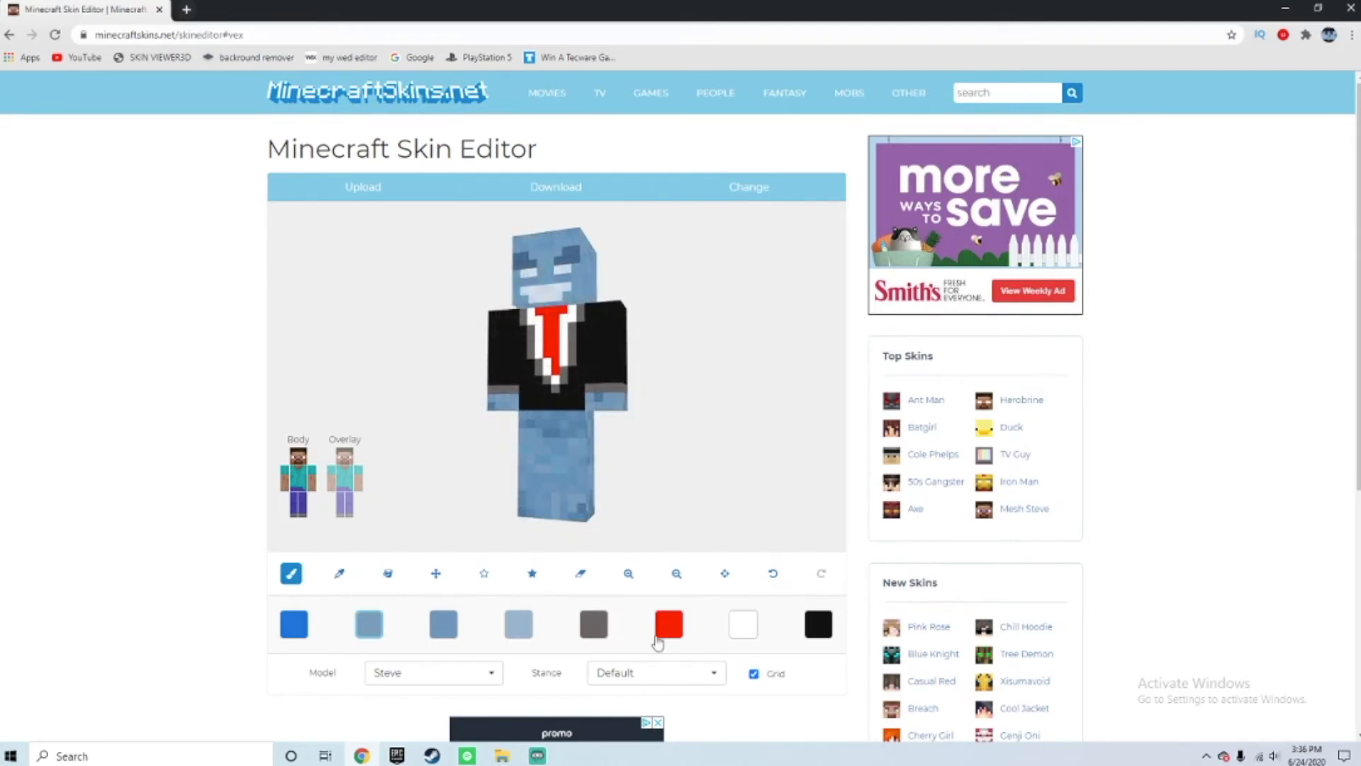
Change the mid blue palette colour to a dark blue and paint trousers on the front of the legs, leaving the feet uncovered.
{"action": "left_click_drag", "start_coordinate": [642, 443], "coordinate": [687, 465]}
{"action": "left_click", "coordinate": [444, 624]}
{"action": "left_click", "coordinate": [533, 679]}
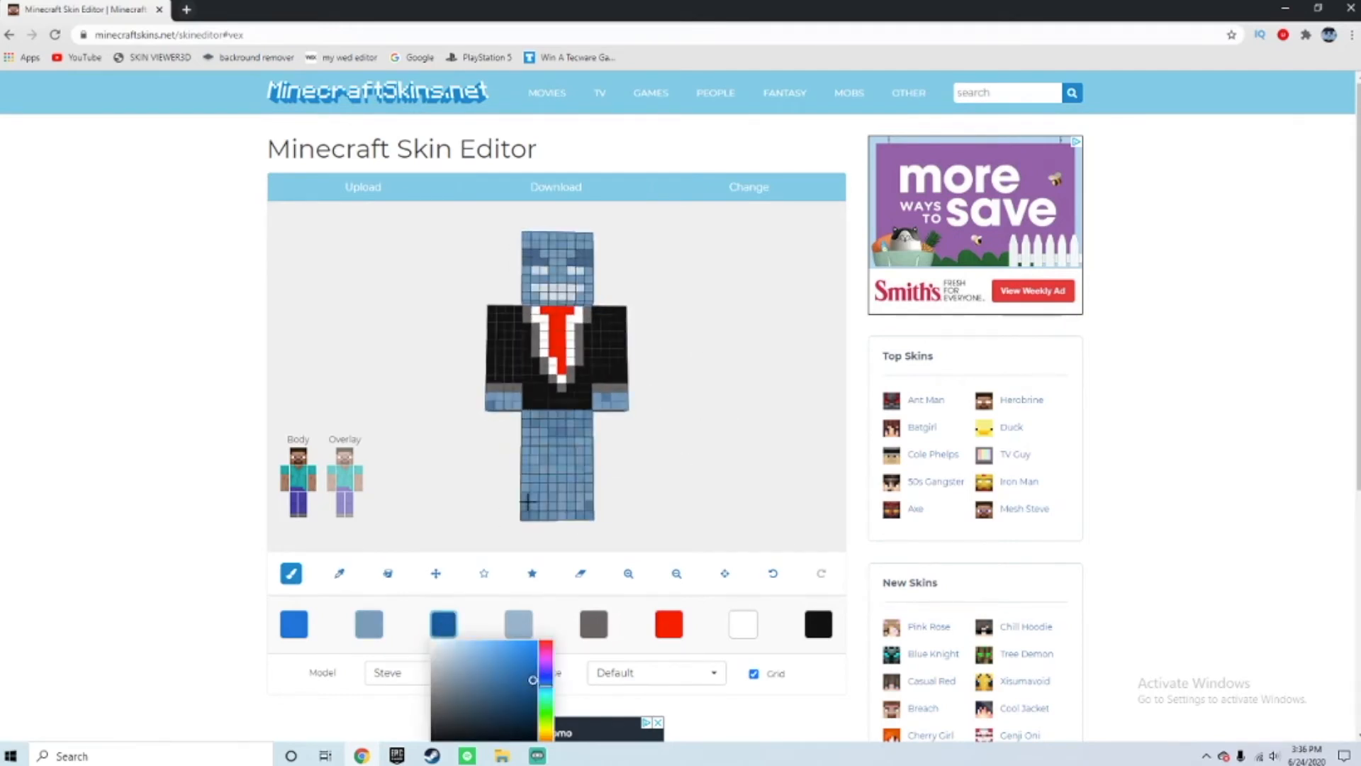
{"action": "left_click_drag", "start_coordinate": [528, 501], "coordinate": [553, 415]}
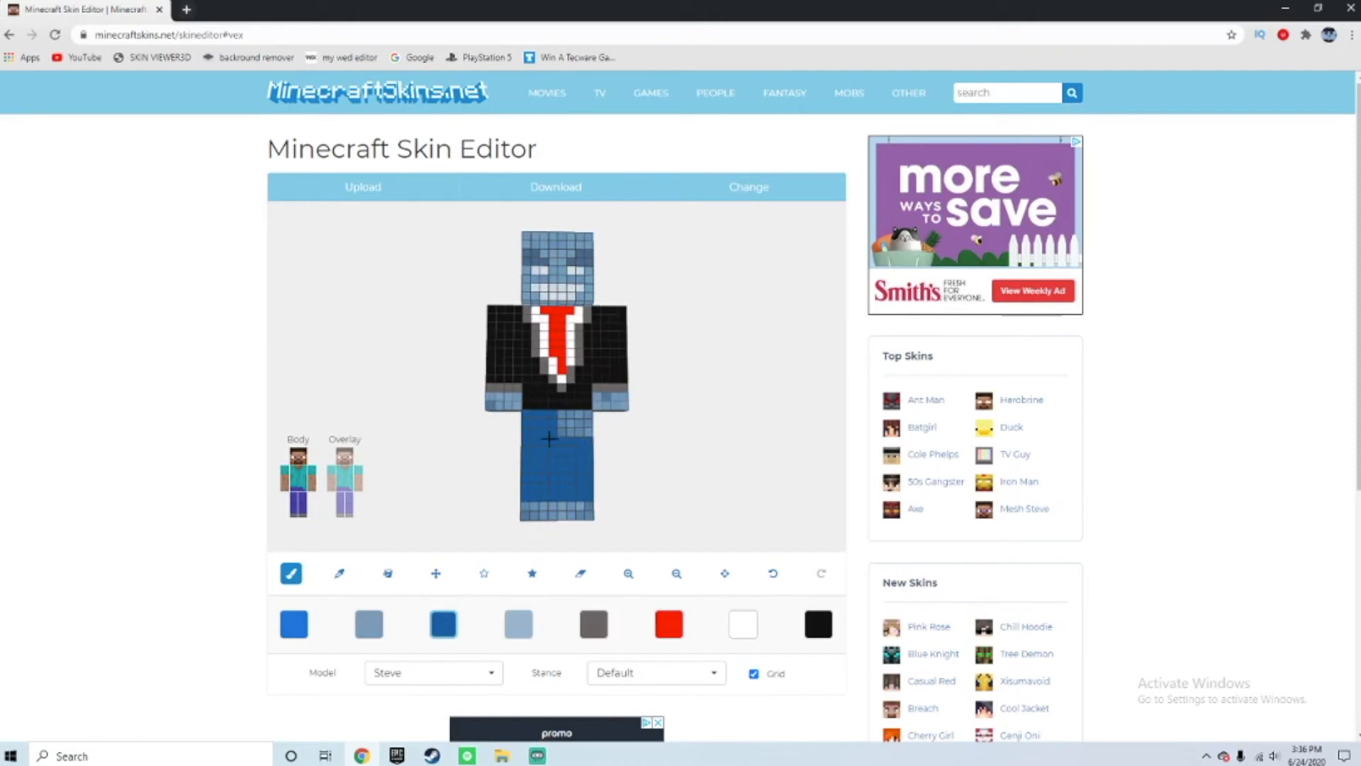
Continue the dark blue trousers around the outer sides and back of both legs, down to the feet.
{"action": "left_click_drag", "start_coordinate": [594, 473], "coordinate": [555, 489]}
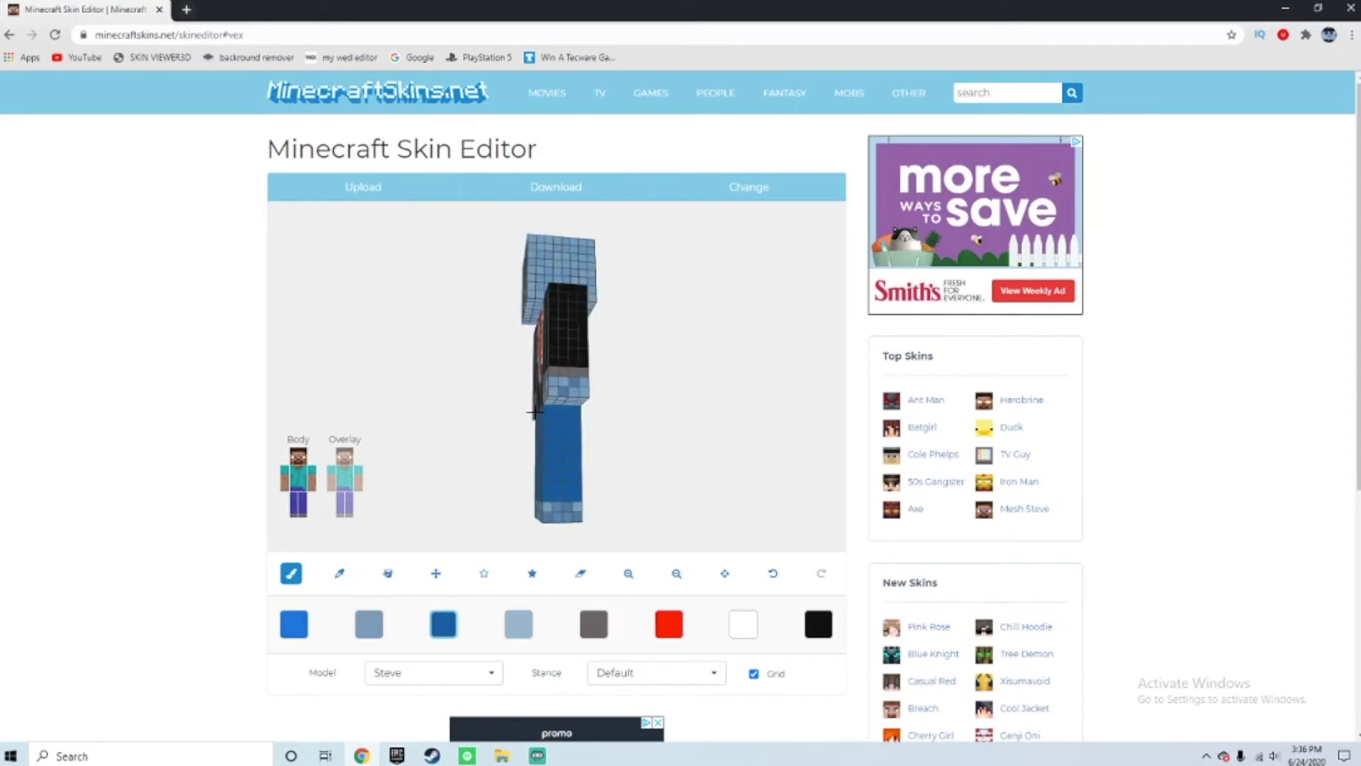
{"action": "left_click_drag", "start_coordinate": [535, 411], "coordinate": [549, 494]}
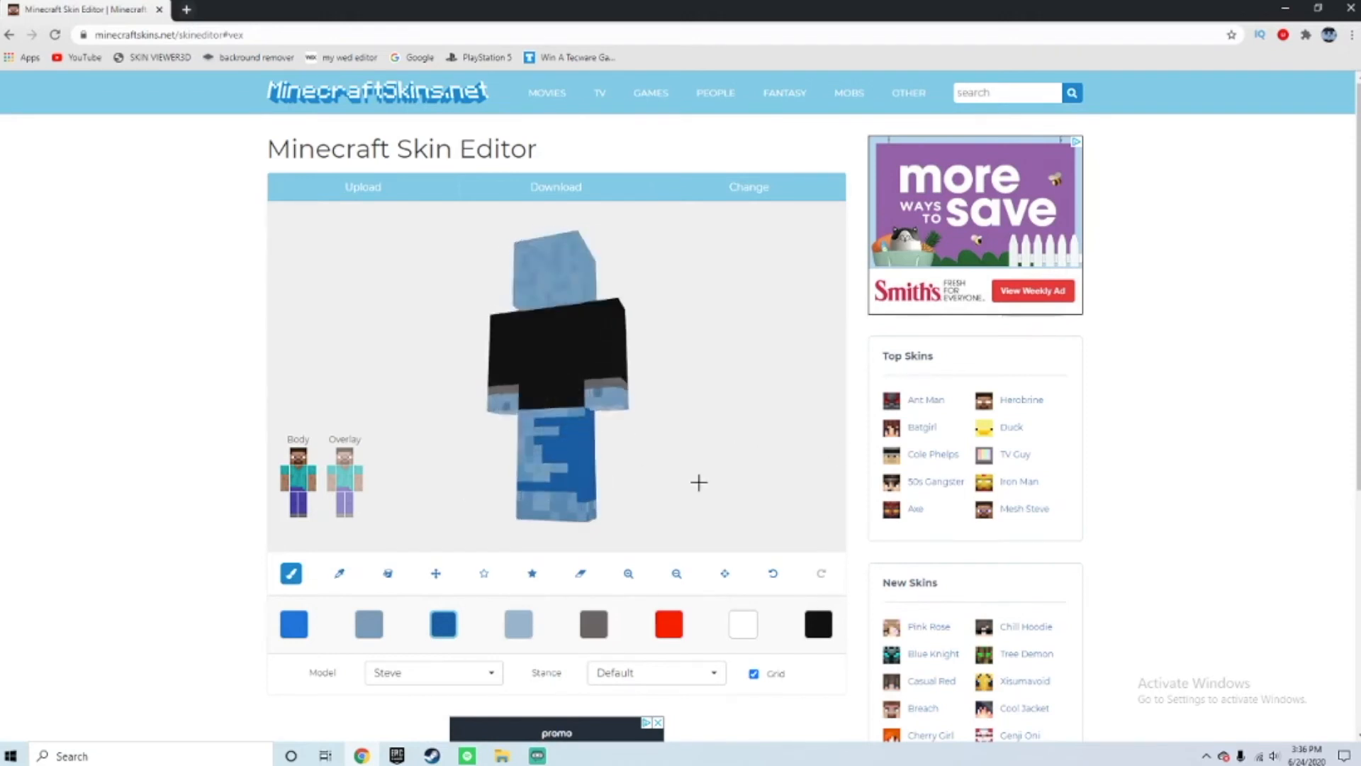
{"action": "left_click_drag", "start_coordinate": [699, 482], "coordinate": [532, 485]}
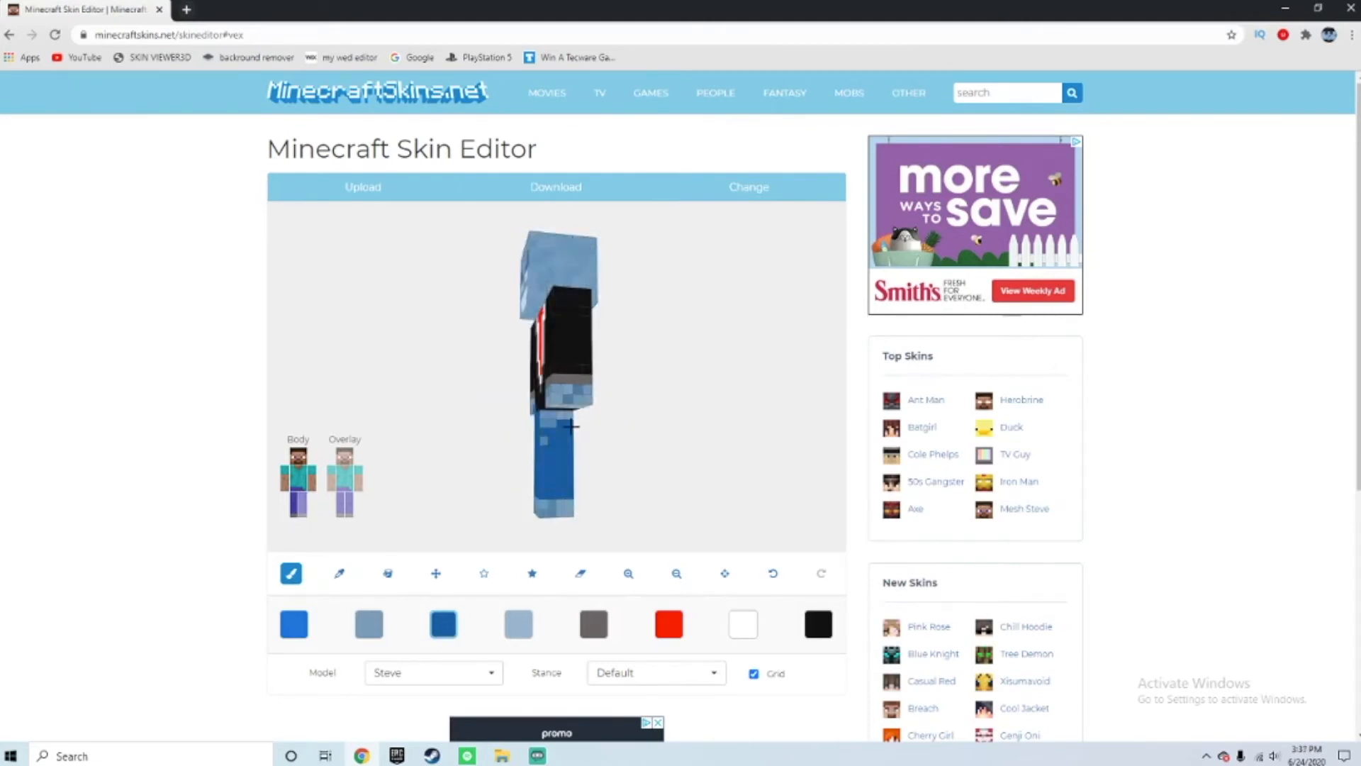
{"action": "left_click_drag", "start_coordinate": [598, 523], "coordinate": [544, 503]}
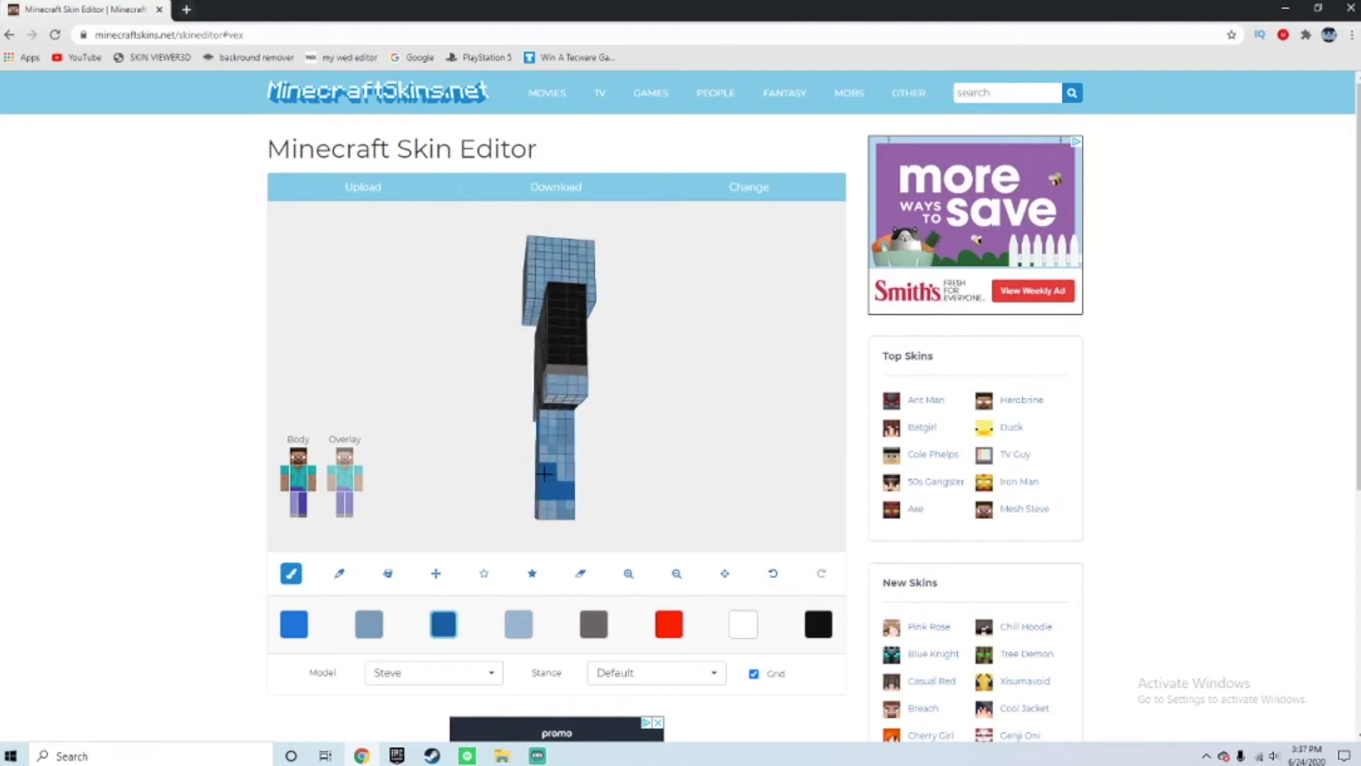
Clean up the stray dark blue pixels on the hand and replace the black palette colour with blue sampled from the hand.
{"action": "left_click", "coordinate": [580, 573]}
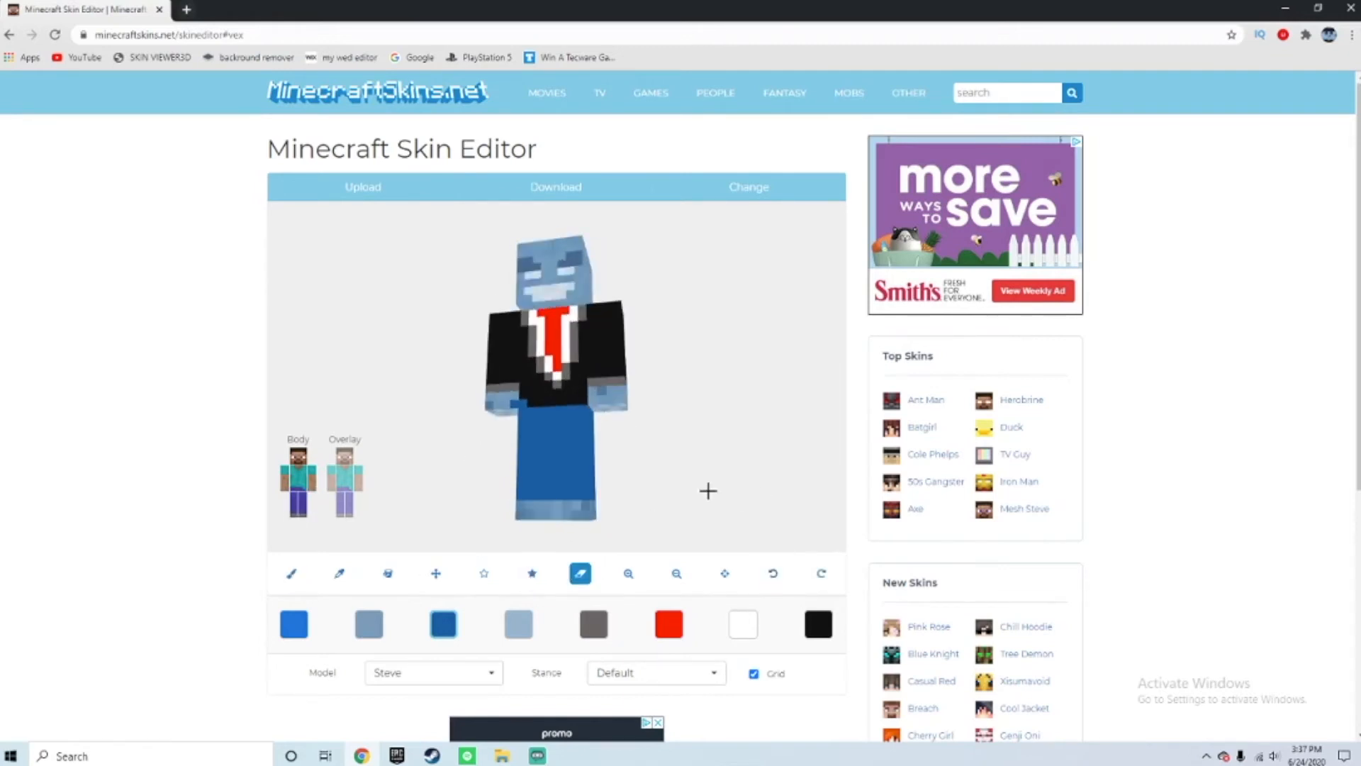
{"action": "left_click", "coordinate": [818, 623]}
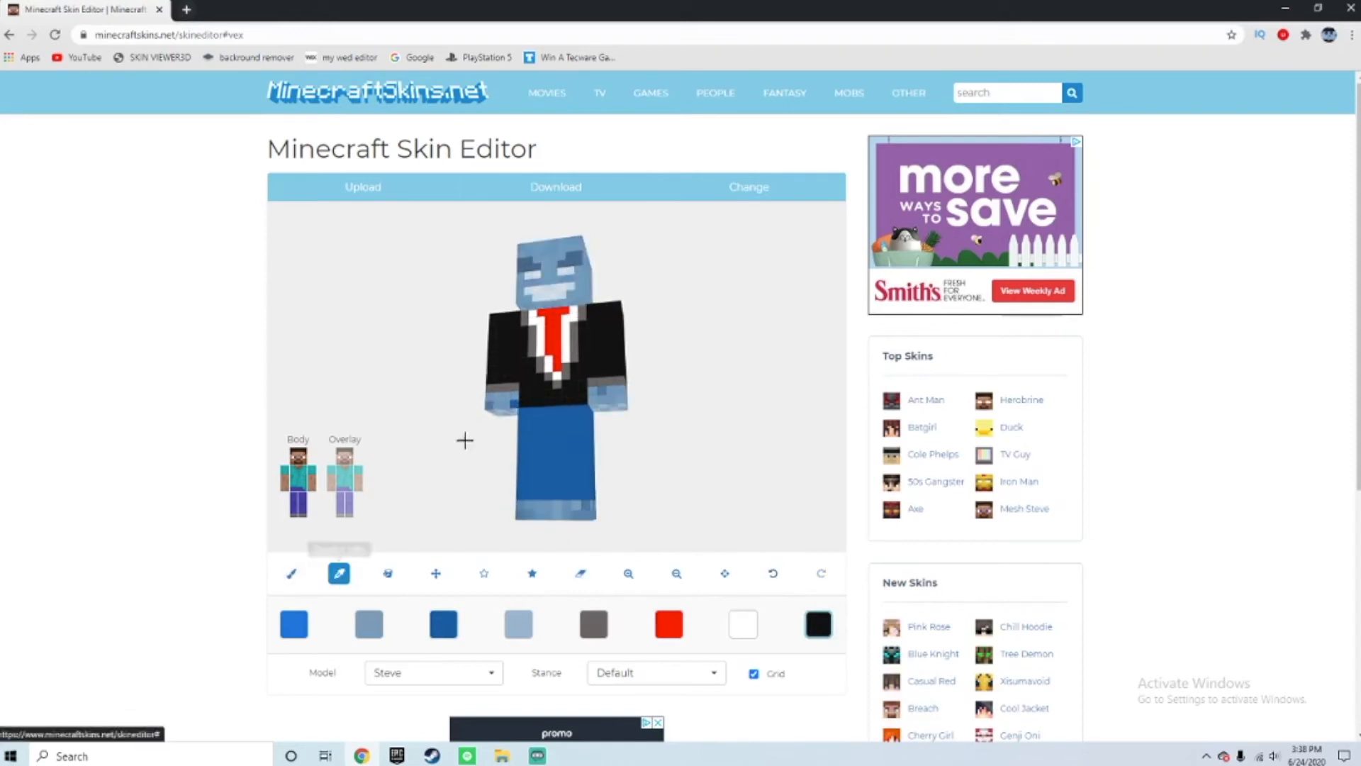
{"action": "left_click", "coordinate": [505, 416]}
Fill the remaining inner leg faces with the dark blue trouser colour and show the hidden leg again.
{"action": "left_click", "coordinate": [443, 624]}
{"action": "left_click_drag", "start_coordinate": [467, 489], "coordinate": [638, 477]}
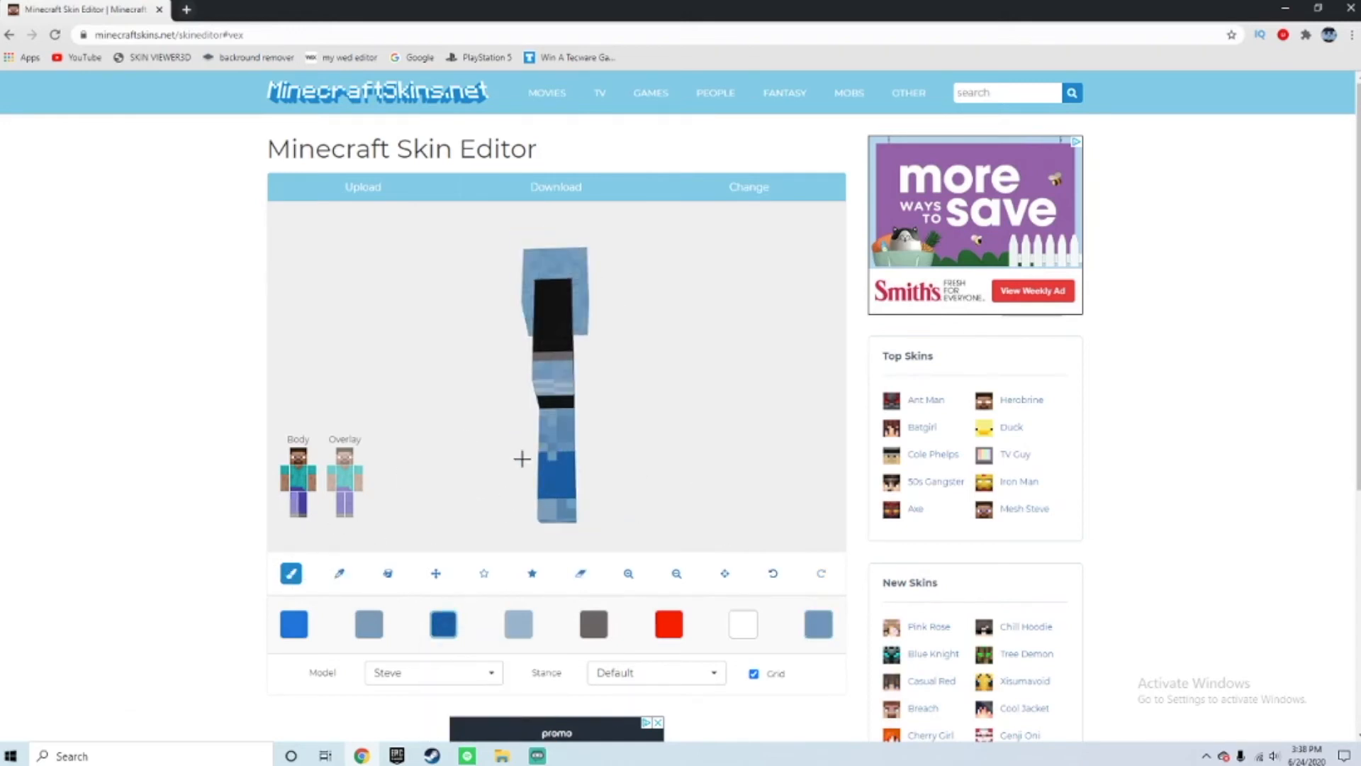
{"action": "left_click", "coordinate": [292, 512]}
Darken the trouser palette colour to navy and paint a one-pixel hem band around the bottom of the trousers.
{"action": "mouse_move", "coordinate": [815, 492]}
{"action": "left_mouse_down"}
{"action": "mouse_move", "coordinate": [701, 505]}
{"action": "mouse_move", "coordinate": [775, 506]}
{"action": "left_mouse_up"}
{"action": "left_click", "coordinate": [445, 625]}
{"action": "left_click", "coordinate": [524, 697]}
{"action": "left_click", "coordinate": [619, 514]}
{"action": "left_click_drag", "start_coordinate": [525, 494], "coordinate": [548, 492]}
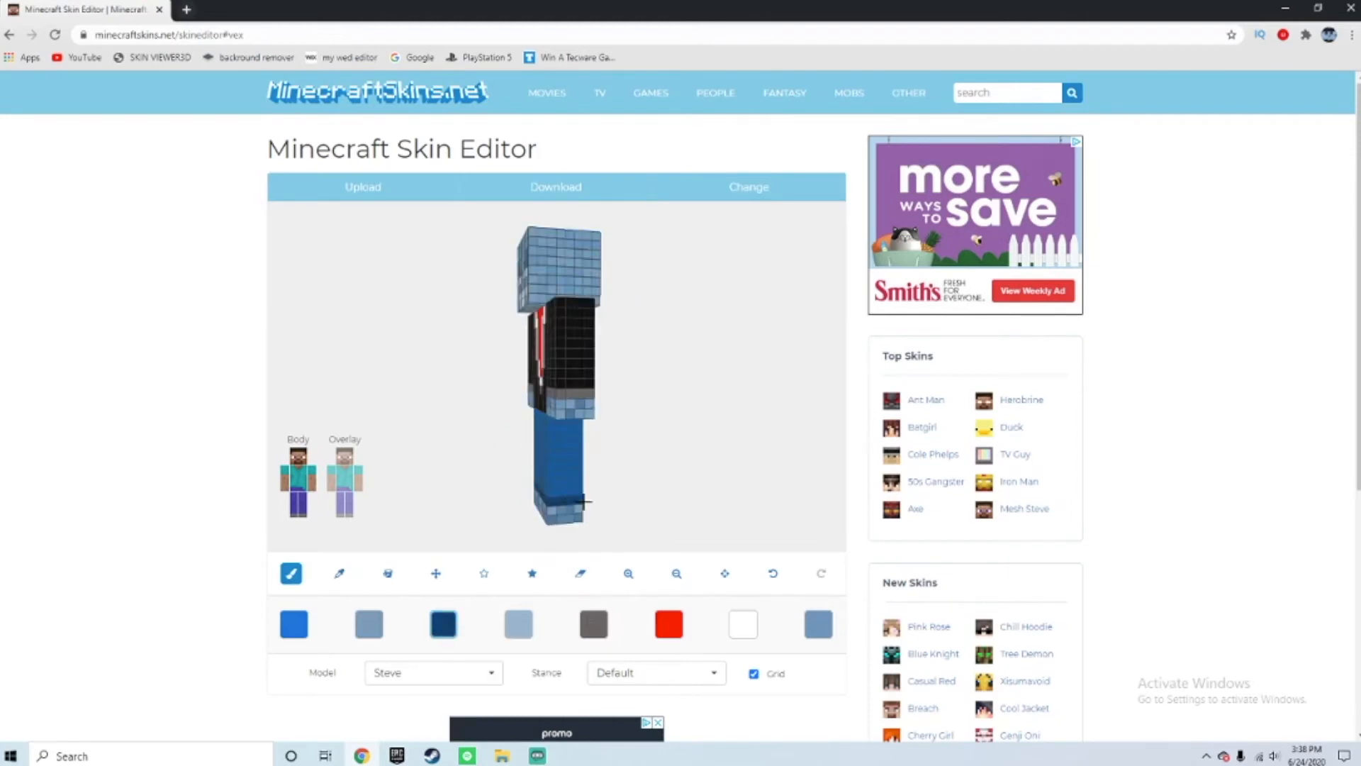
{"action": "left_click", "coordinate": [773, 573]}
{"action": "left_click_drag", "start_coordinate": [573, 489], "coordinate": [874, 484]}
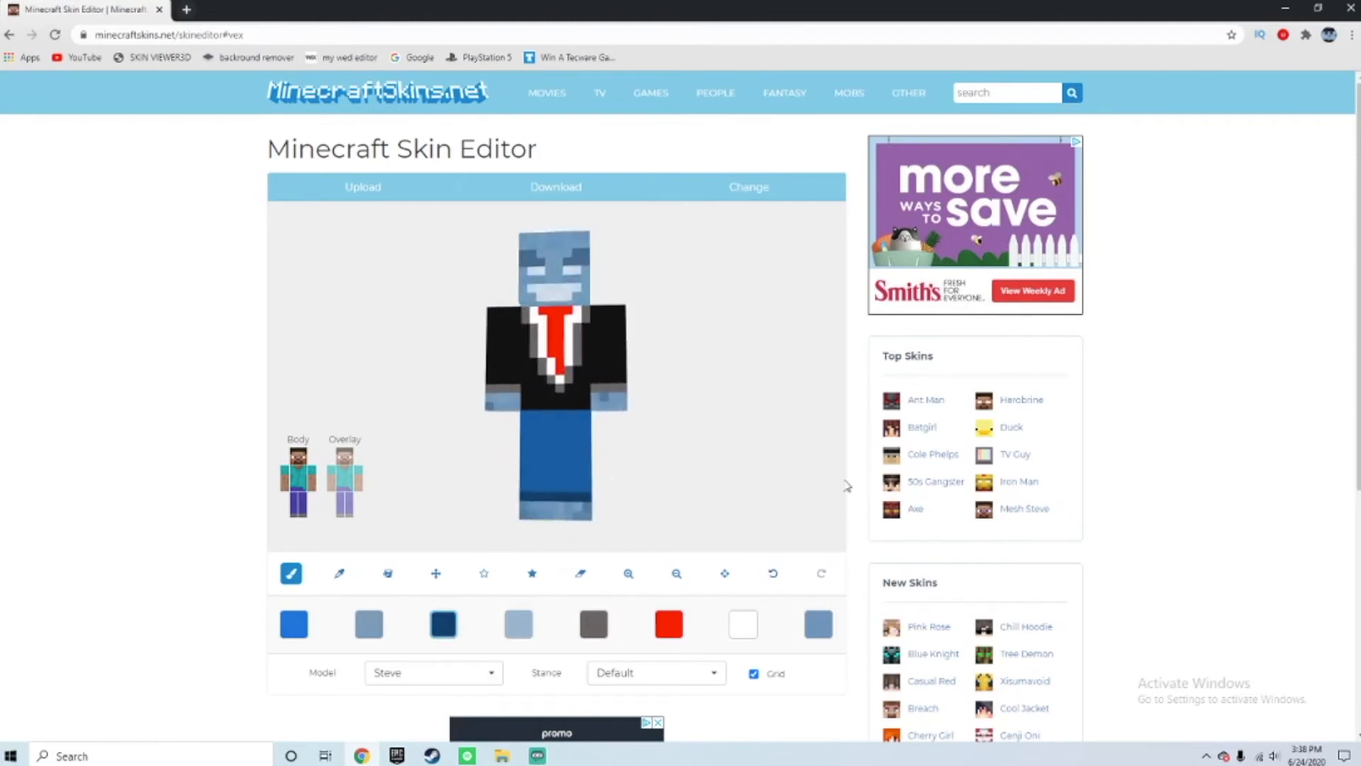
Paint navy pocket details at the upper outer corners of the trousers' front, undoing misplaced pixels.
{"action": "left_click", "coordinate": [773, 573]}
{"action": "mouse_move", "coordinate": [577, 424]}
{"action": "left_mouse_down"}
{"action": "mouse_move", "coordinate": [586, 436]}
{"action": "mouse_move", "coordinate": [578, 423]}
{"action": "left_mouse_up"}
{"action": "left_click", "coordinate": [772, 573]}
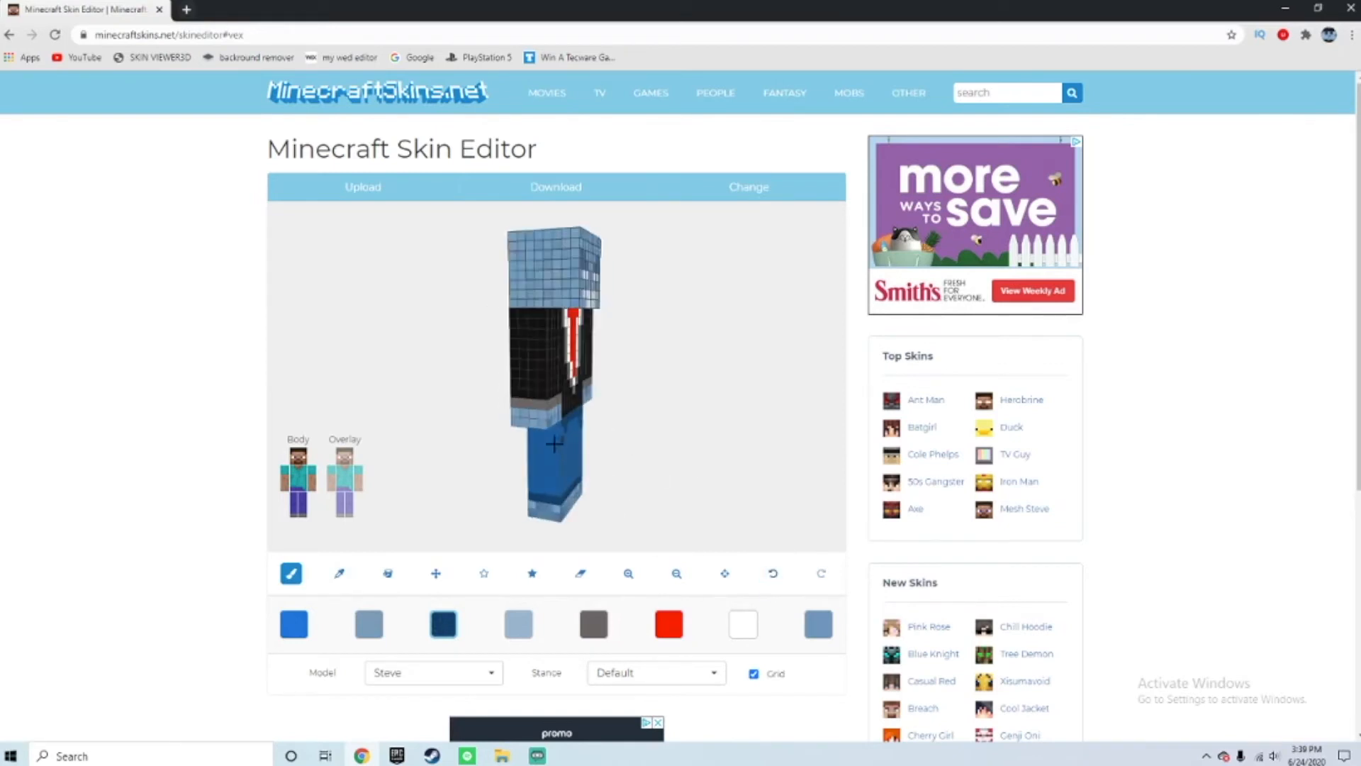
{"action": "left_click_drag", "start_coordinate": [553, 420], "coordinate": [551, 410]}
Replace the light blue palette colour with the trouser blue sampled from the leg and return to the paint brush.
{"action": "left_click", "coordinate": [518, 624]}
{"action": "left_click", "coordinate": [560, 477]}
{"action": "left_click", "coordinate": [772, 573]}
{"action": "left_click", "coordinate": [339, 573]}
{"action": "left_click", "coordinate": [555, 468]}
{"action": "left_click", "coordinate": [291, 573]}
Paint two small navy back pockets near the top of the trousers' rear, undoing misplaced pixels.
{"action": "mouse_move", "coordinate": [426, 481]}
{"action": "left_mouse_down"}
{"action": "mouse_move", "coordinate": [798, 458]}
{"action": "mouse_move", "coordinate": [614, 450]}
{"action": "left_mouse_up"}
{"action": "left_click", "coordinate": [435, 631]}
{"action": "left_click", "coordinate": [773, 572]}
{"action": "left_click", "coordinate": [518, 623]}
{"action": "left_click", "coordinate": [444, 623]}
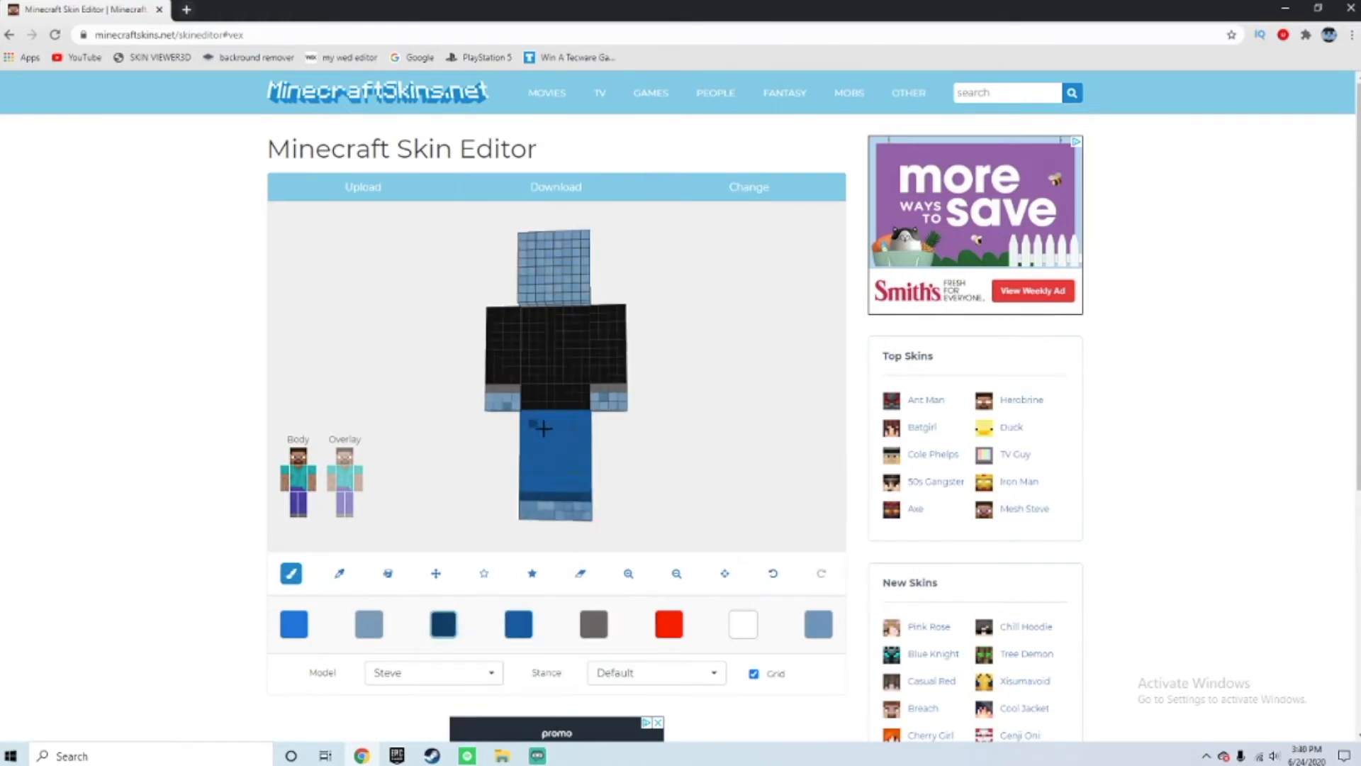
{"action": "left_click", "coordinate": [773, 572]}
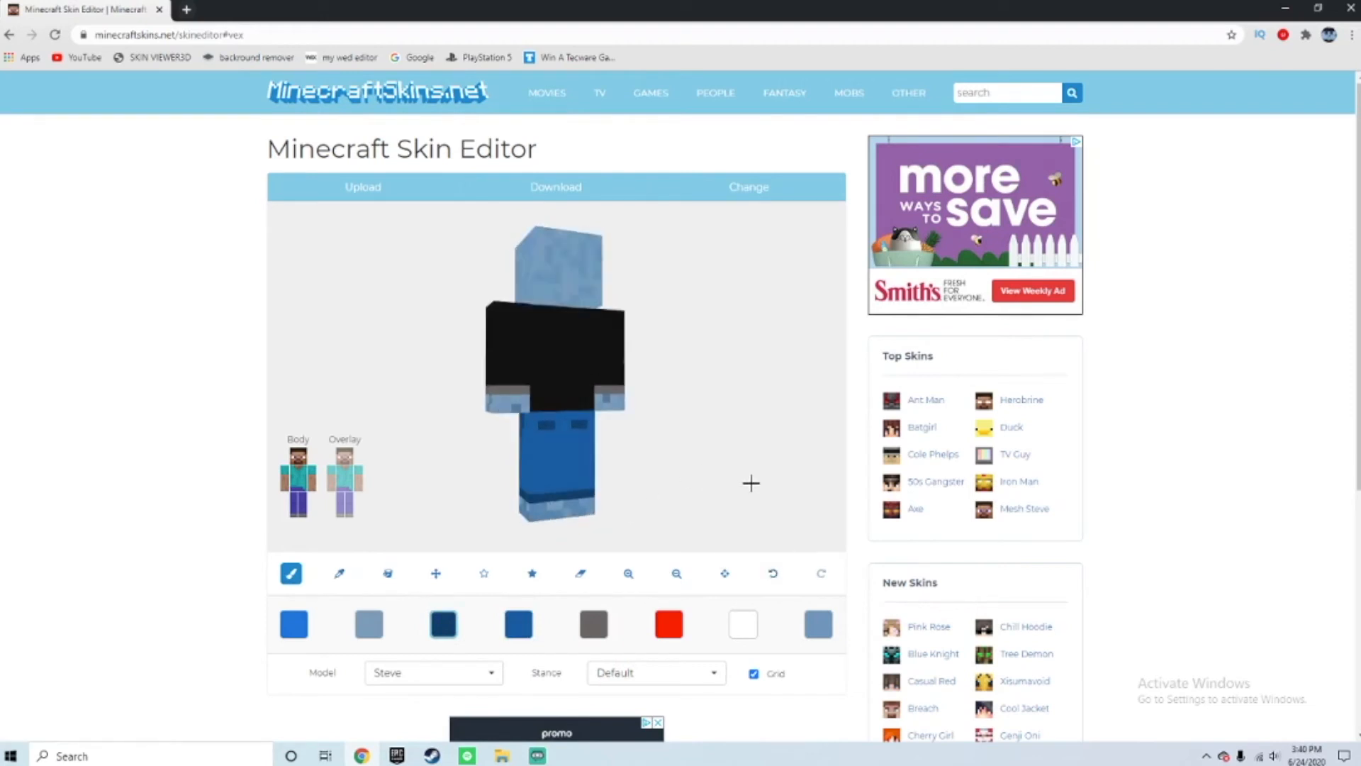
Cover part of the back pockets with the trouser blue and reshape them with navy pixels.
{"action": "left_click", "coordinate": [518, 623]}
{"action": "left_click_drag", "start_coordinate": [536, 426], "coordinate": [582, 425]}
{"action": "left_click", "coordinate": [444, 624]}
{"action": "left_click", "coordinate": [540, 435]}
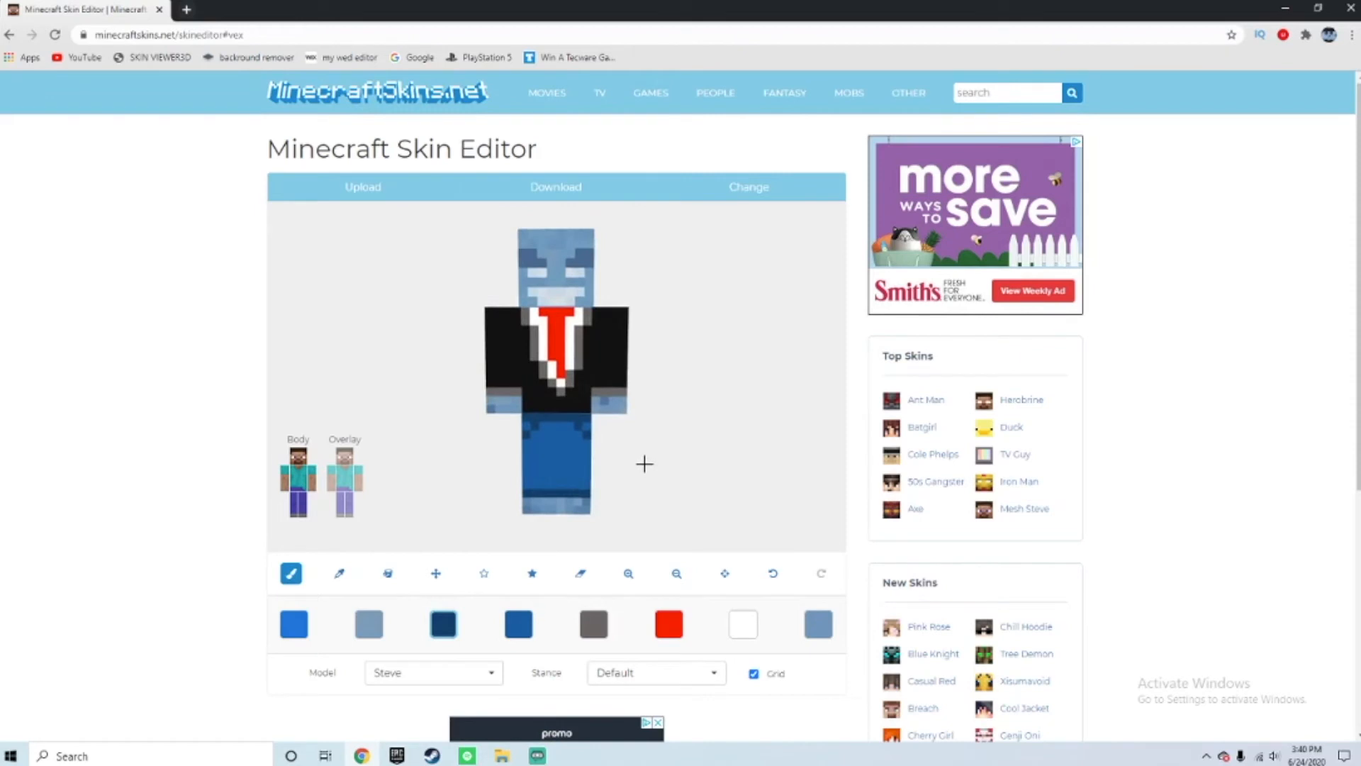
Change the greyish blue palette colour to an olive gold.
{"action": "left_click_drag", "start_coordinate": [717, 452], "coordinate": [666, 457]}
{"action": "double_click", "coordinate": [369, 623]}
{"action": "left_click", "coordinate": [471, 724]}
{"action": "left_click", "coordinate": [434, 678]}
Try gold pixels on the sleeve and the lower front of the jacket, undoing the misplaced ones.
{"action": "left_click_drag", "start_coordinate": [763, 488], "coordinate": [667, 482]}
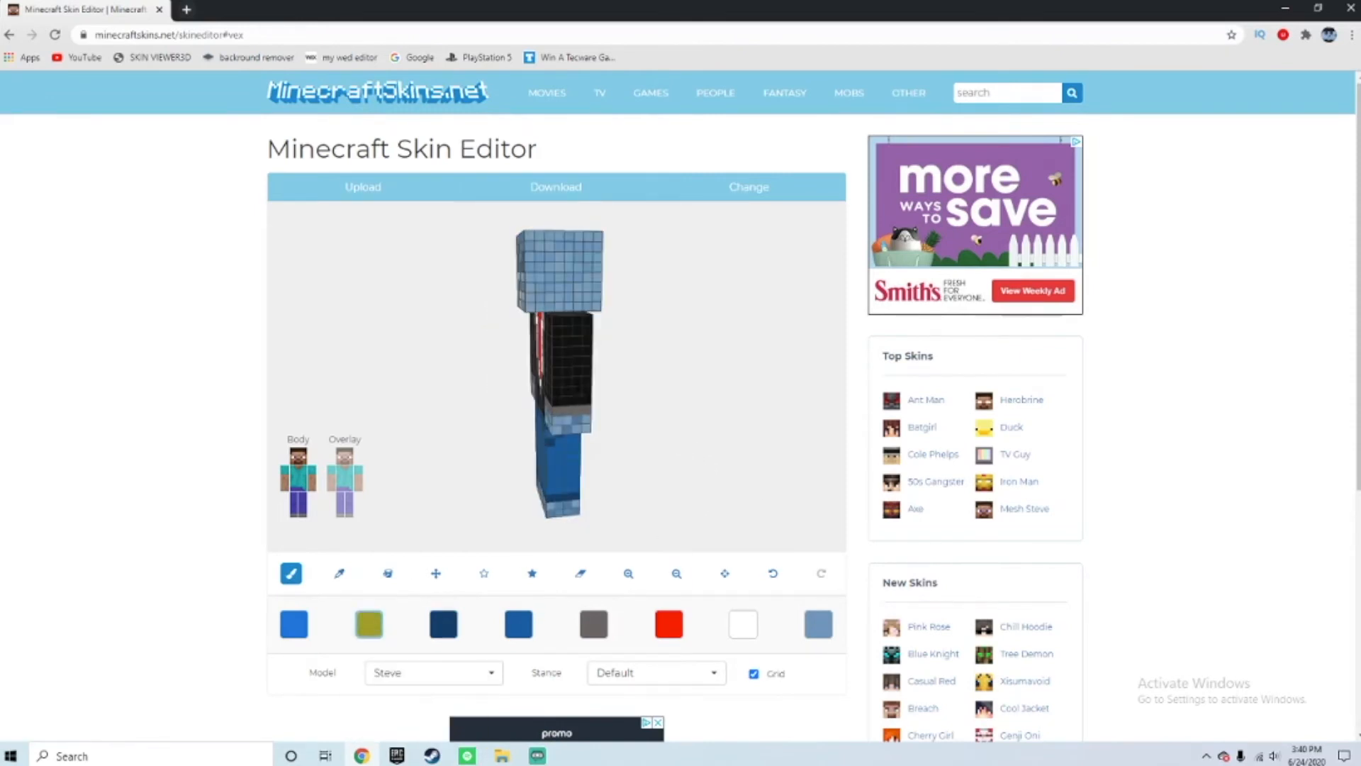
{"action": "left_click_drag", "start_coordinate": [609, 439], "coordinate": [662, 435]}
{"action": "left_click", "coordinate": [773, 572]}
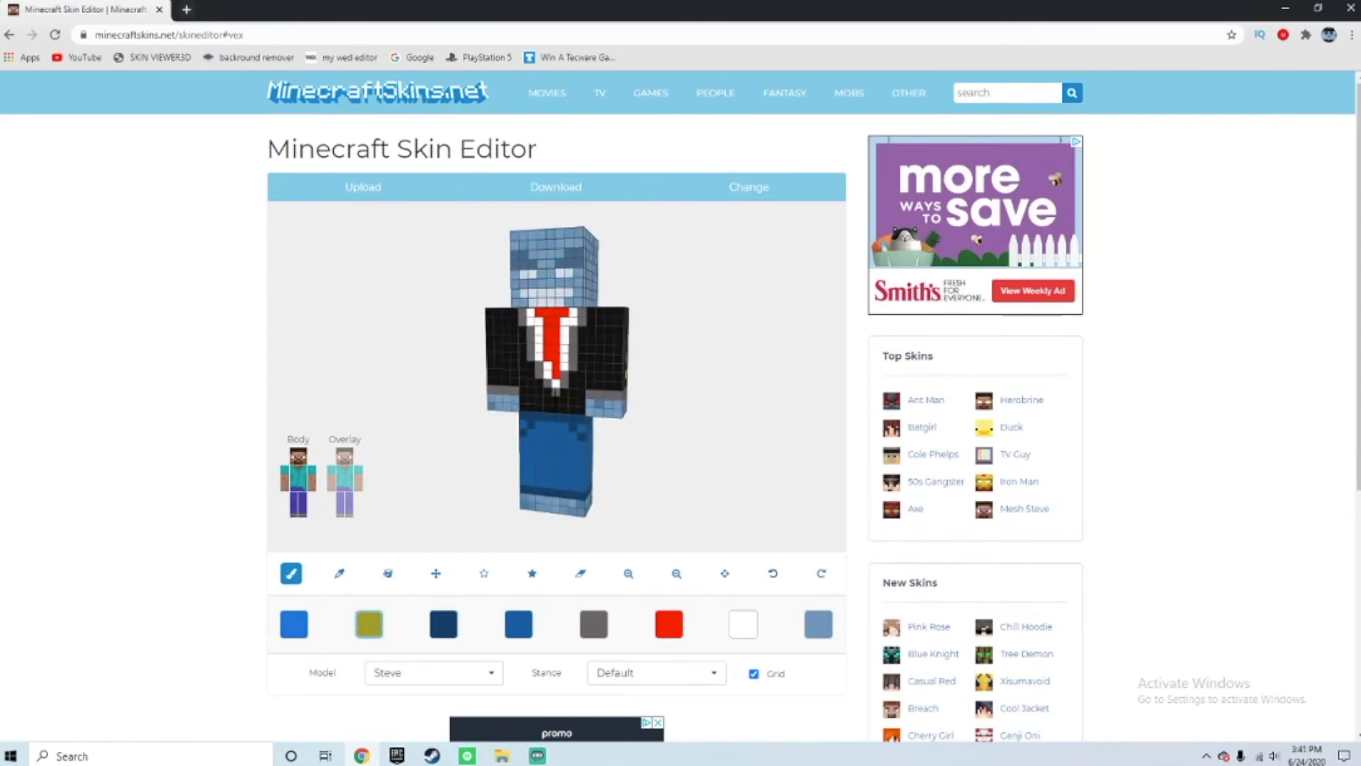
{"action": "left_click", "coordinate": [773, 573]}
{"action": "left_click", "coordinate": [547, 401]}
{"action": "left_click", "coordinate": [772, 573]}
{"action": "left_click", "coordinate": [547, 400]}
{"action": "left_click", "coordinate": [772, 572]}
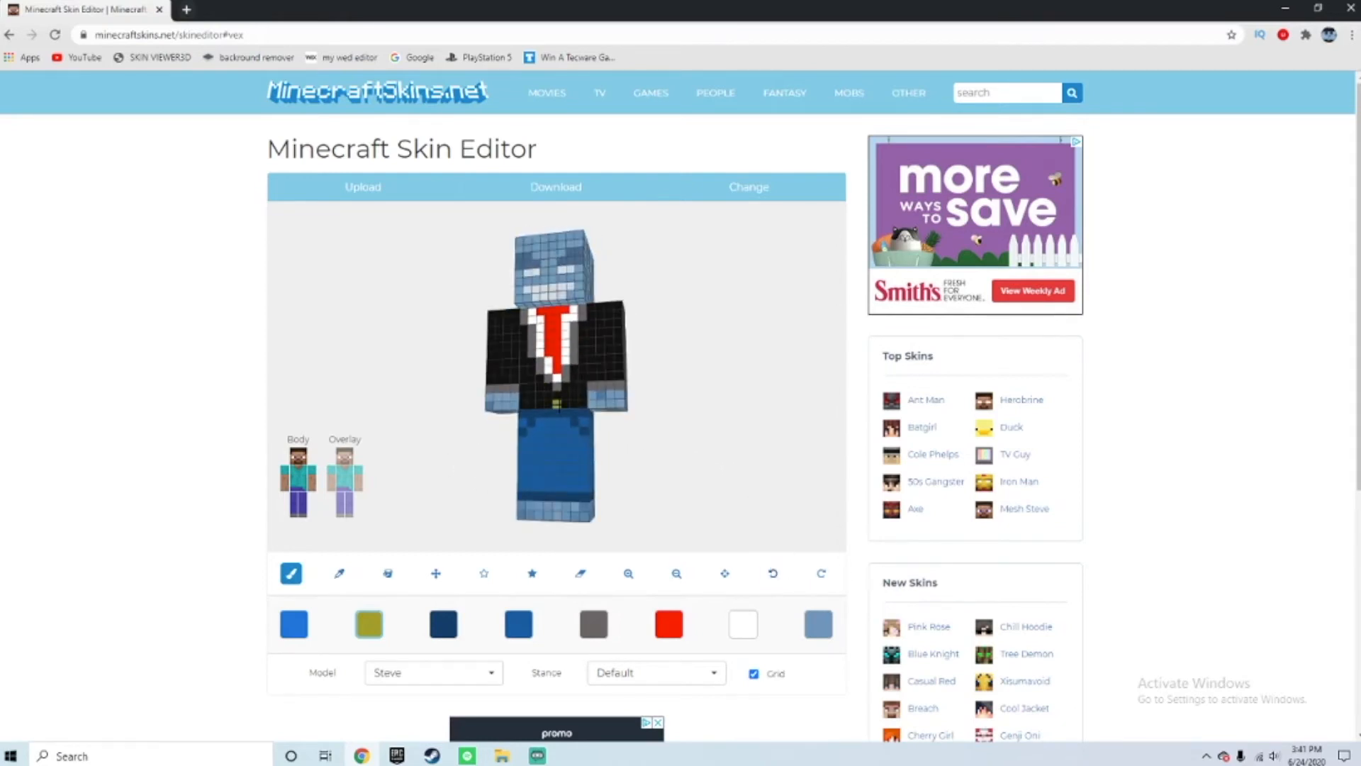
Paint a gold button at the bottom centre of the jacket, just below the tip of the shirt.
{"action": "left_click_drag", "start_coordinate": [751, 461], "coordinate": [783, 475]}
{"action": "left_click", "coordinate": [558, 398]}
{"action": "left_click_drag", "start_coordinate": [773, 386], "coordinate": [821, 391]}
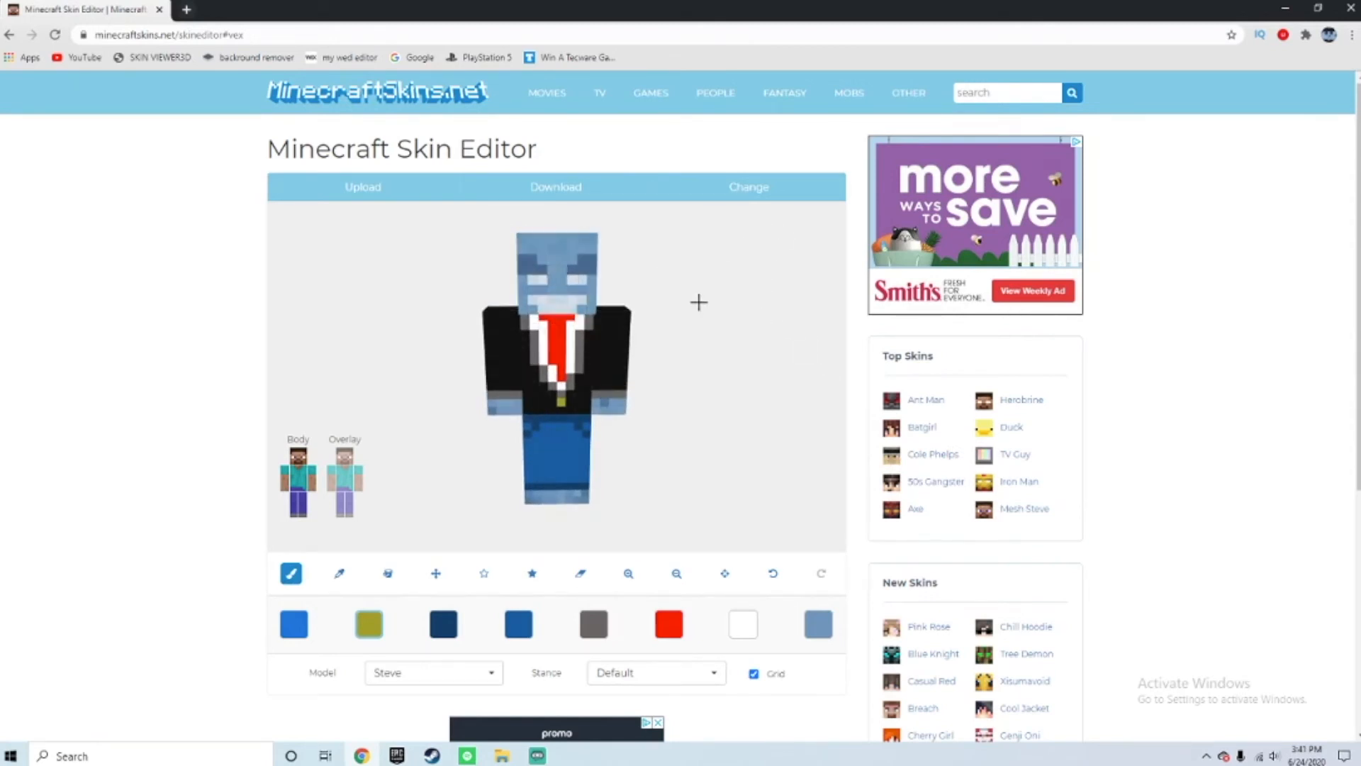
Darken the red palette colour and shade scattered pixels of the tie with it.
{"action": "left_click", "coordinate": [668, 627]}
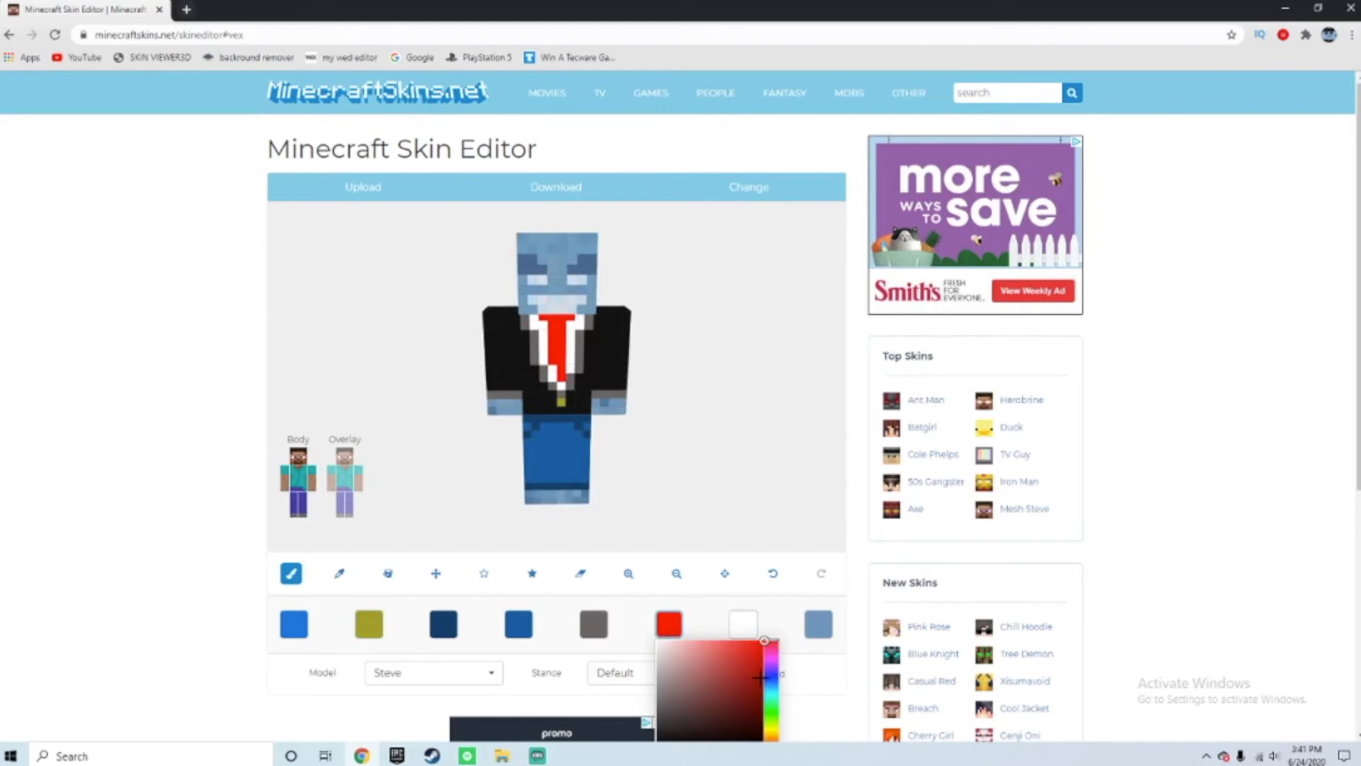
{"action": "left_click", "coordinate": [759, 675]}
{"action": "left_click", "coordinate": [562, 369]}
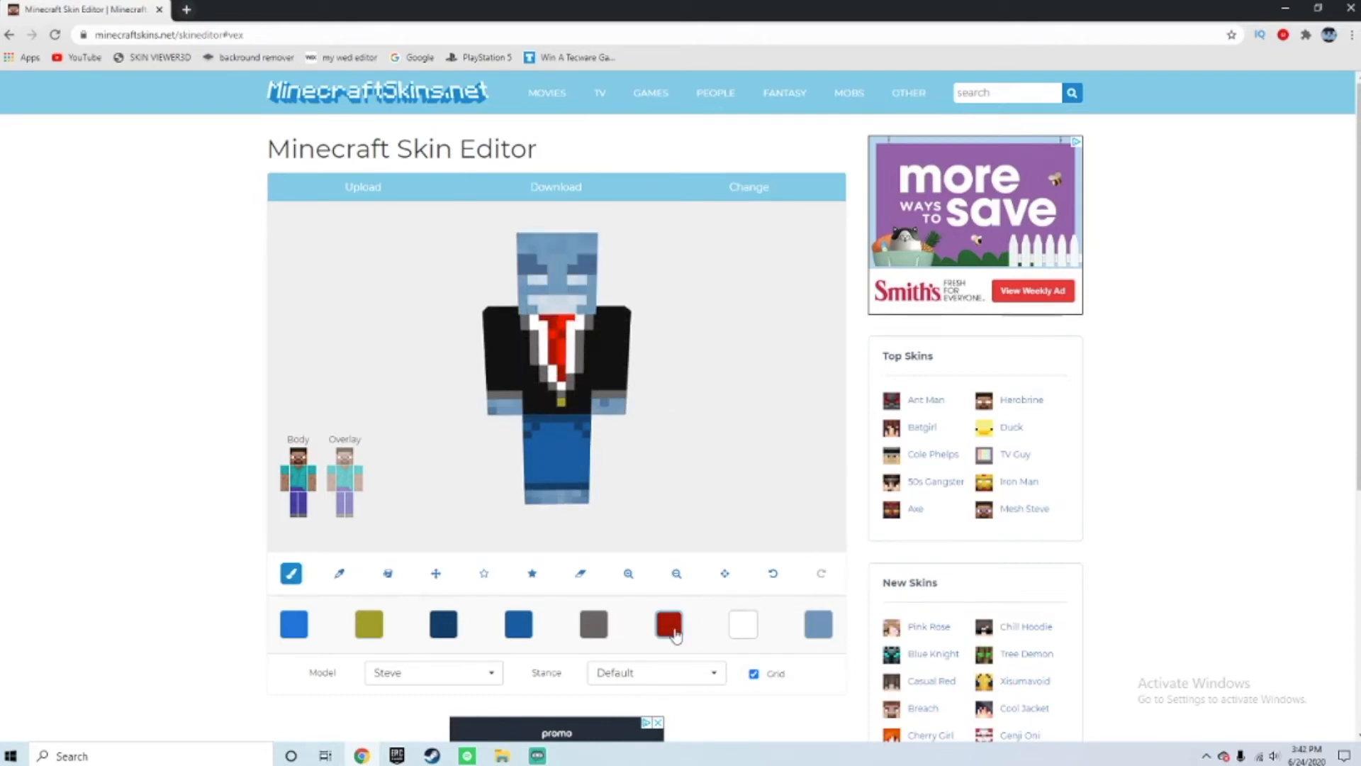
Set the red palette colour to a slightly brighter dark red and shade more pixels of the tie.
{"action": "left_click", "coordinate": [670, 630]}
{"action": "left_click", "coordinate": [758, 660]}
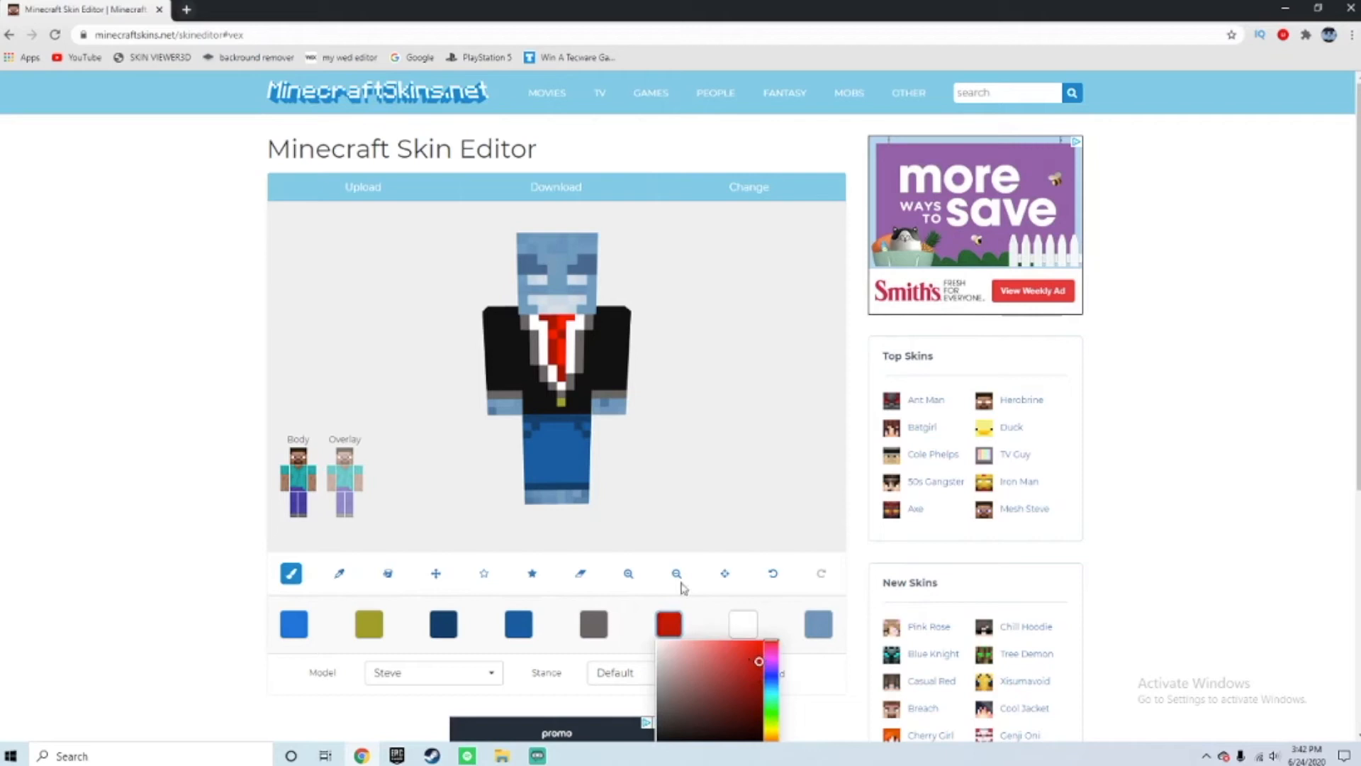
{"action": "left_click", "coordinate": [553, 331]}
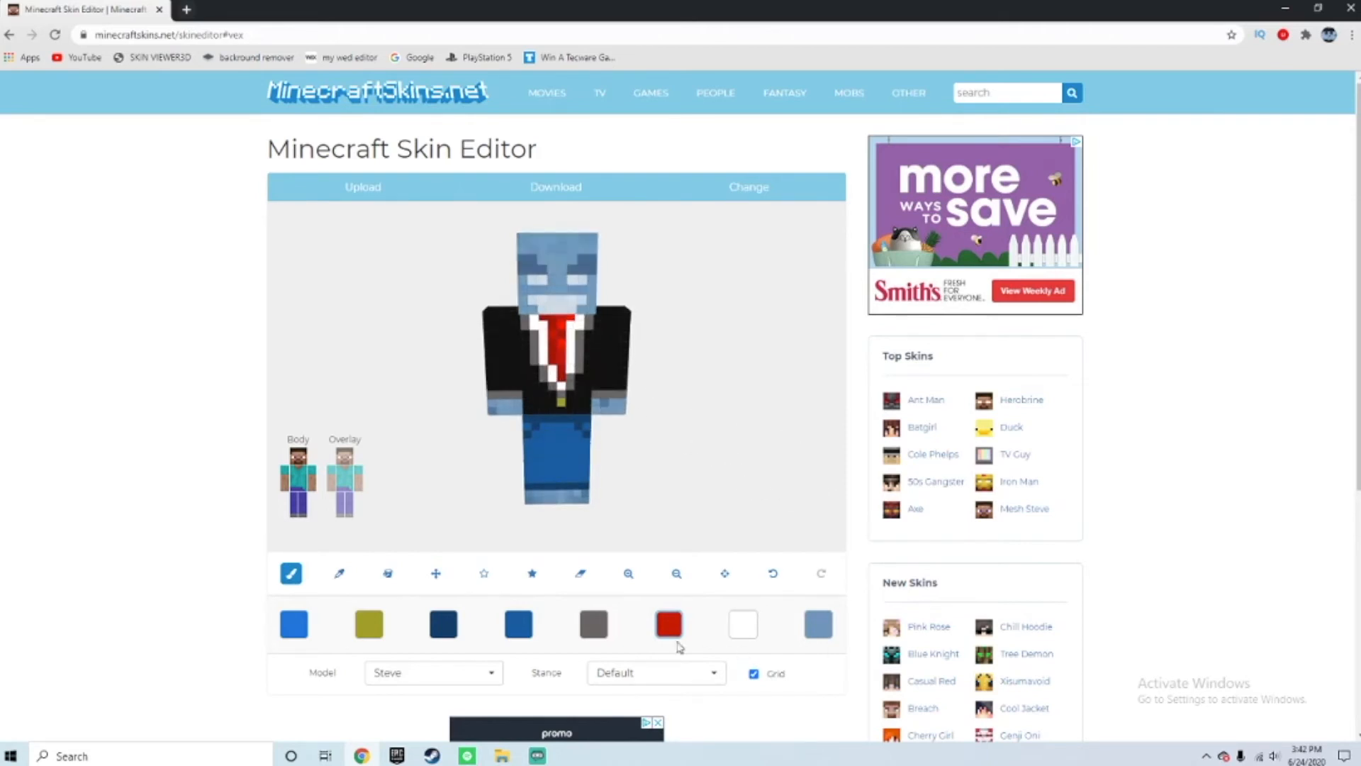
{"action": "left_click", "coordinate": [669, 625]}
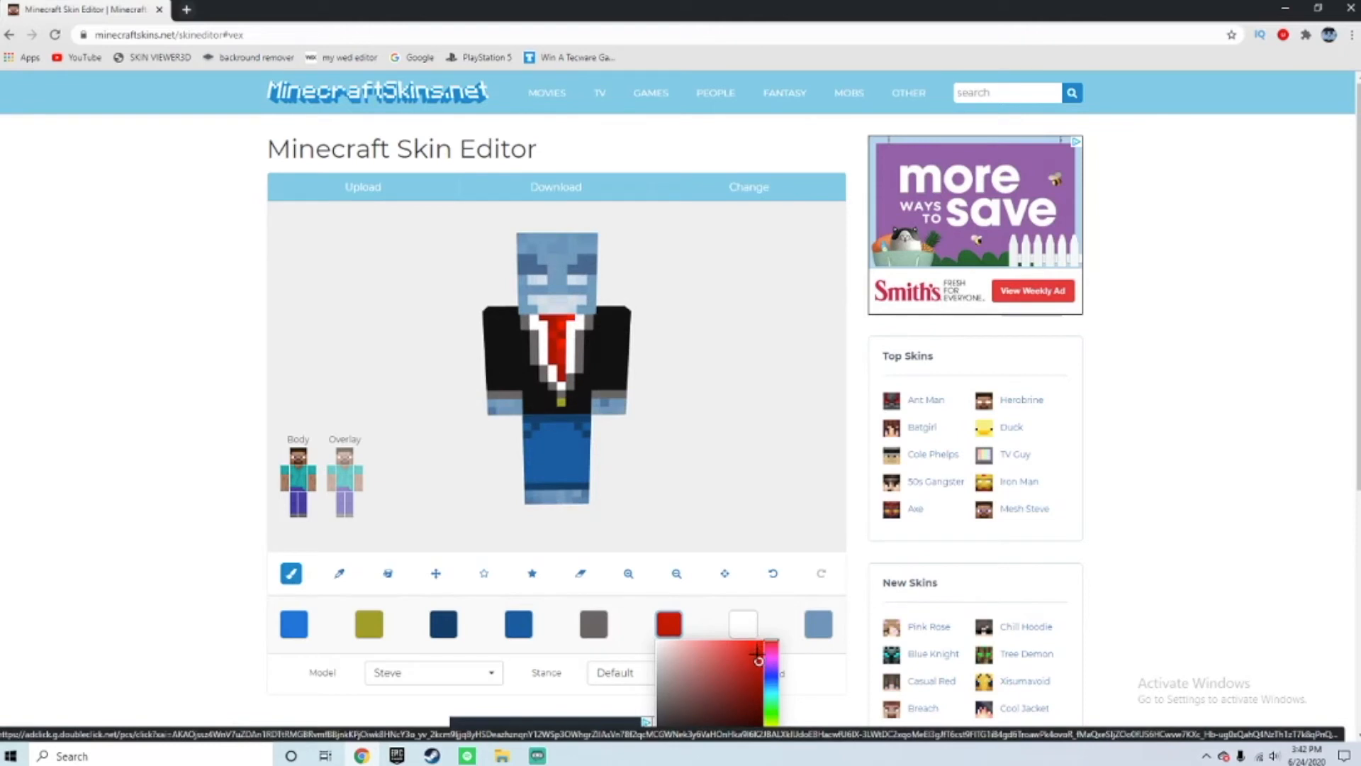
{"action": "left_click", "coordinate": [730, 406]}
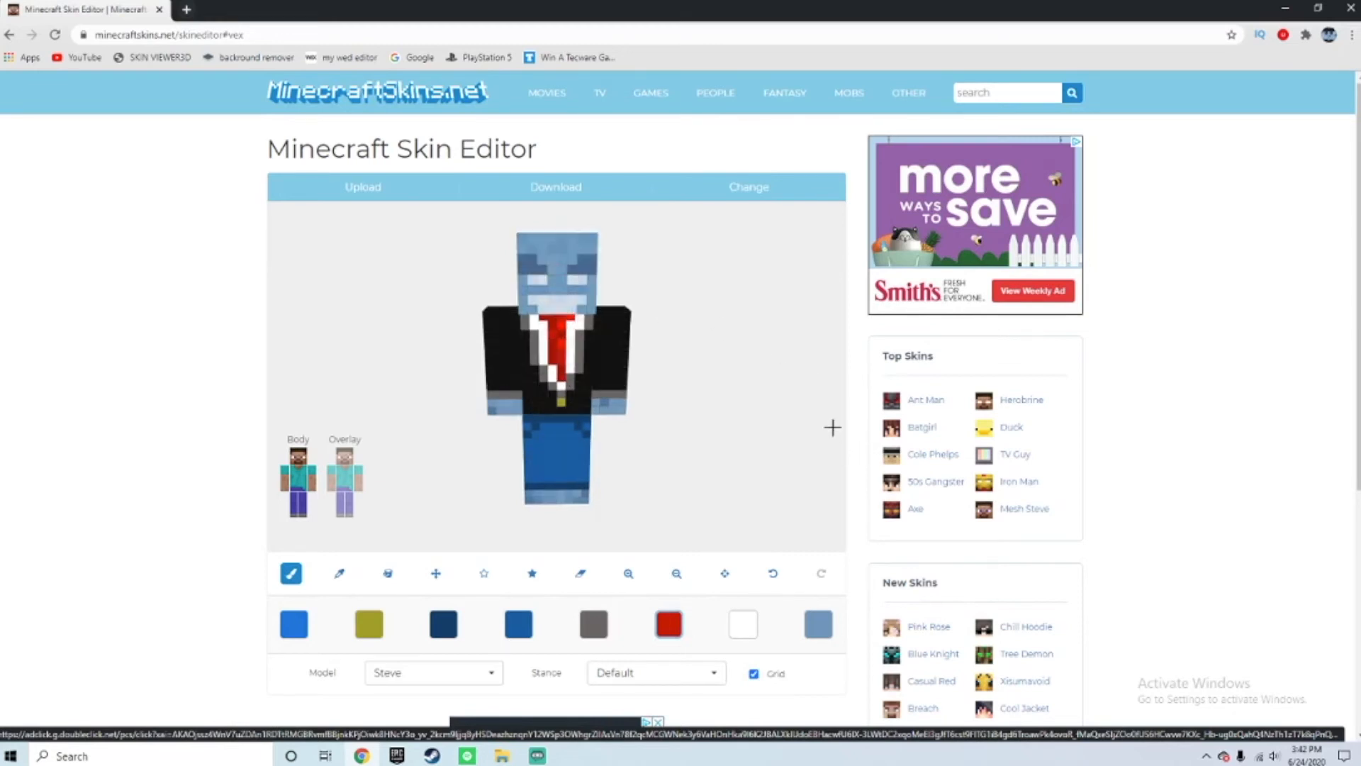
{"action": "left_click_drag", "start_coordinate": [785, 398], "coordinate": [765, 418]}
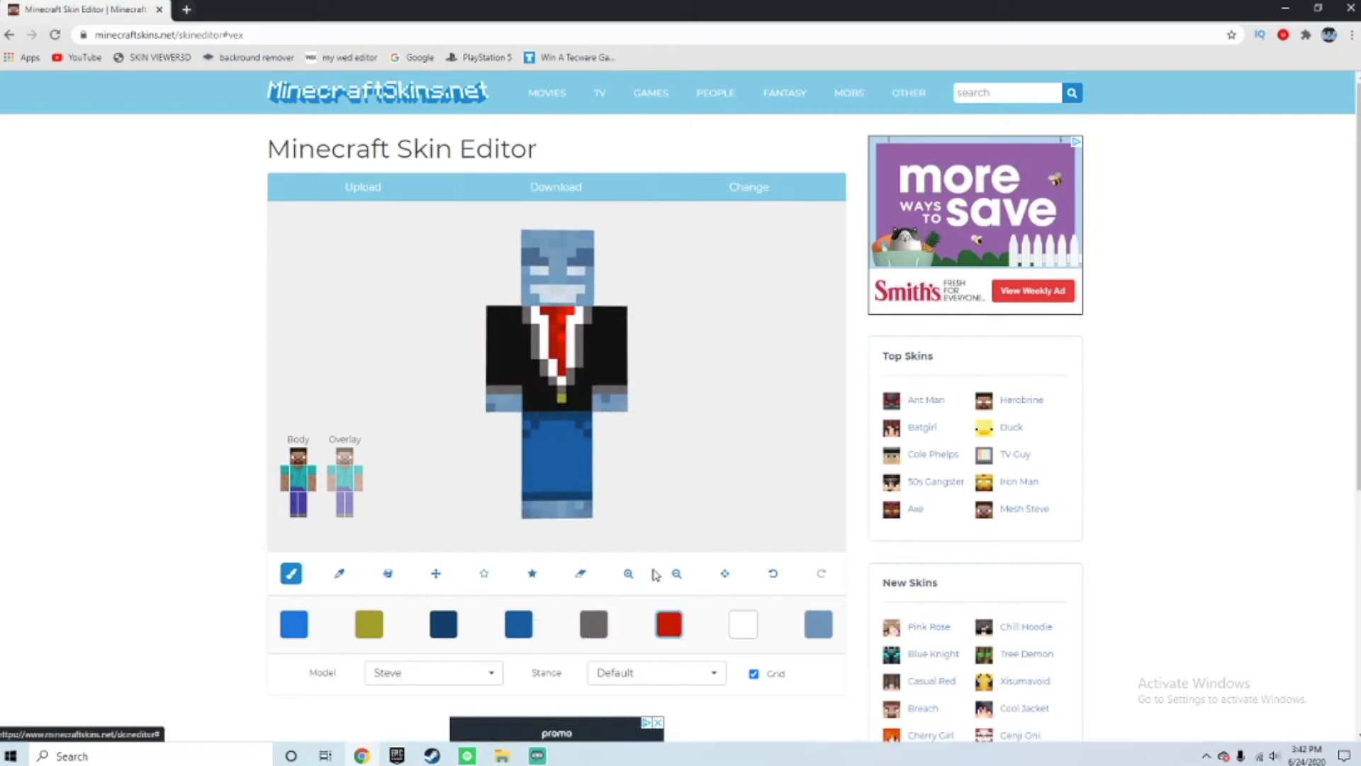
Replace the gold palette colour with black sampled from the jacket, lighten it slightly to a near-black and return to the brush.
{"action": "left_click", "coordinate": [371, 625]}
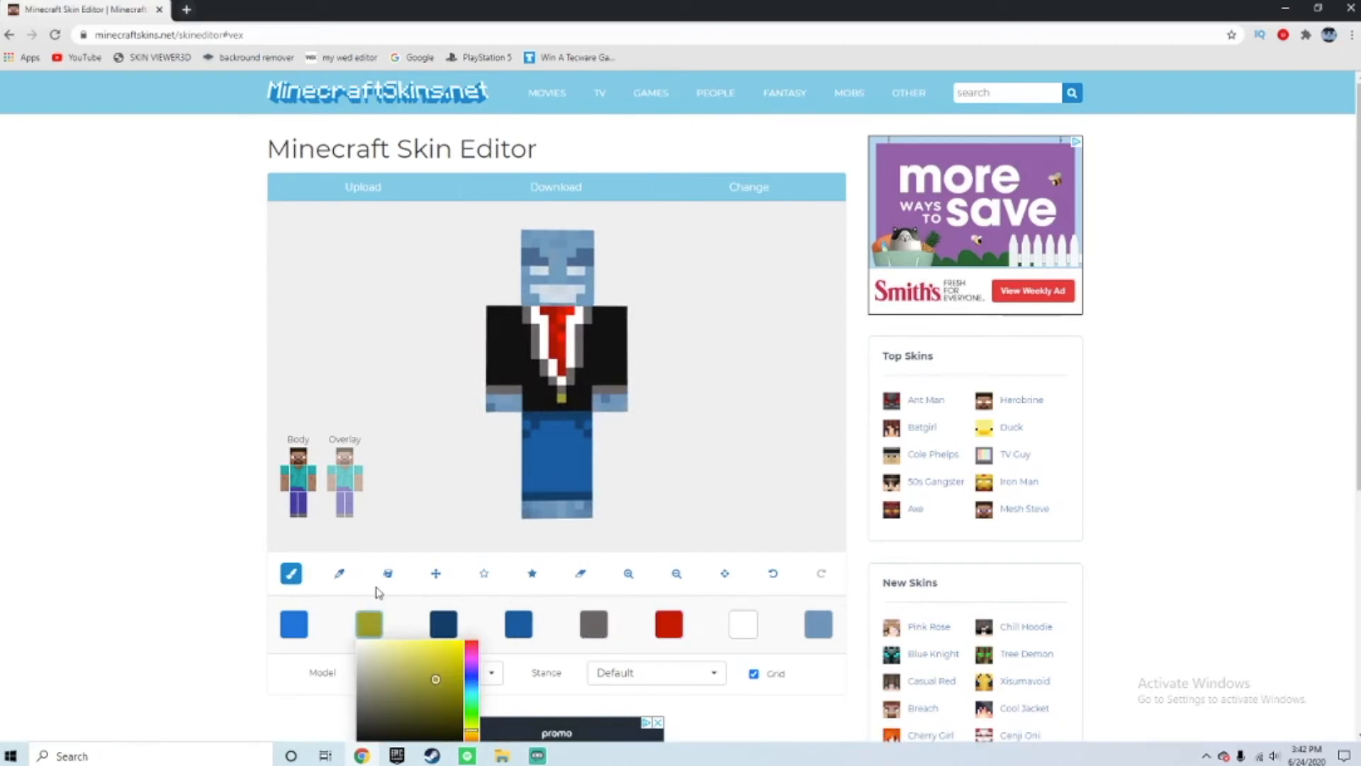
{"action": "left_click", "coordinate": [338, 573]}
{"action": "left_click", "coordinate": [485, 391]}
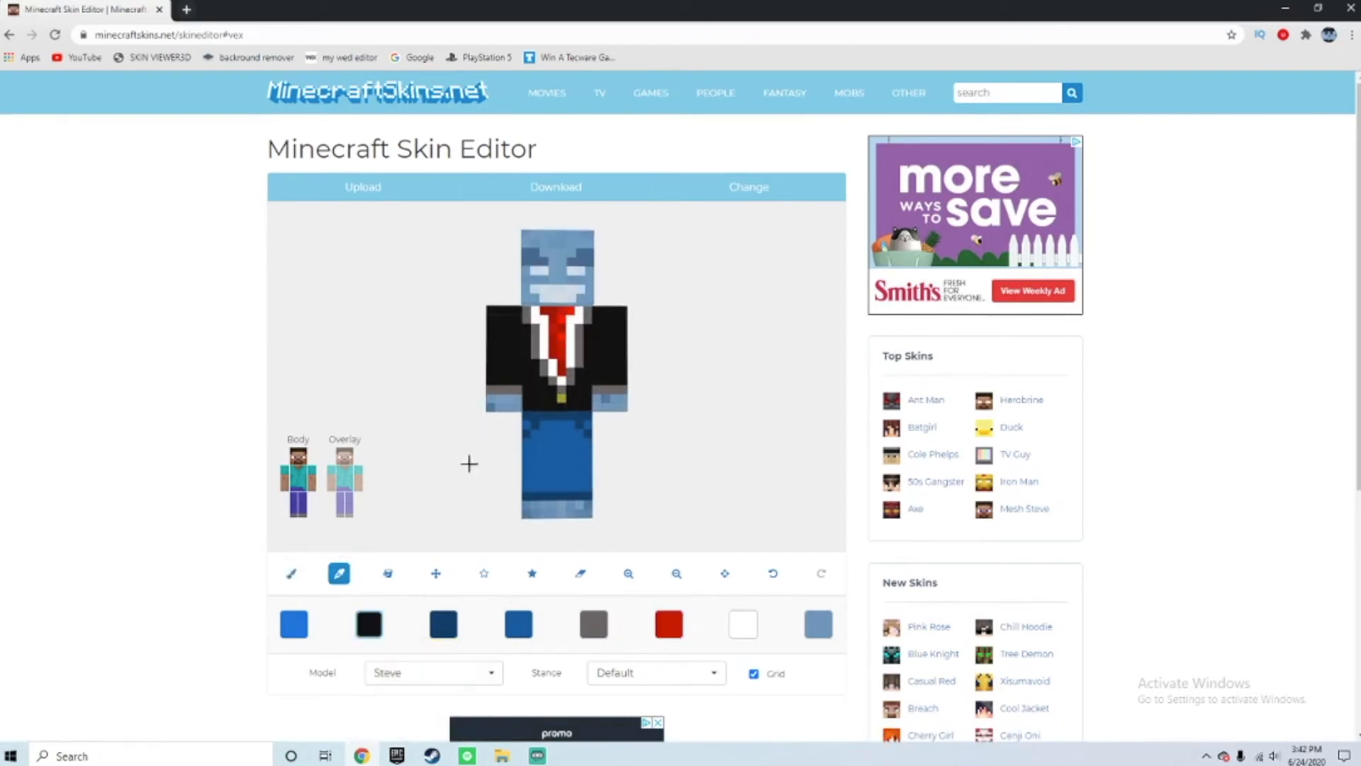
{"action": "left_click", "coordinate": [369, 624]}
{"action": "scroll", "coordinate": [424, 682], "scroll_direction": "down", "scroll_amount": 2}
{"action": "scroll", "coordinate": [424, 682], "scroll_direction": "down", "scroll_amount": 1}
{"action": "left_click", "coordinate": [361, 584]}
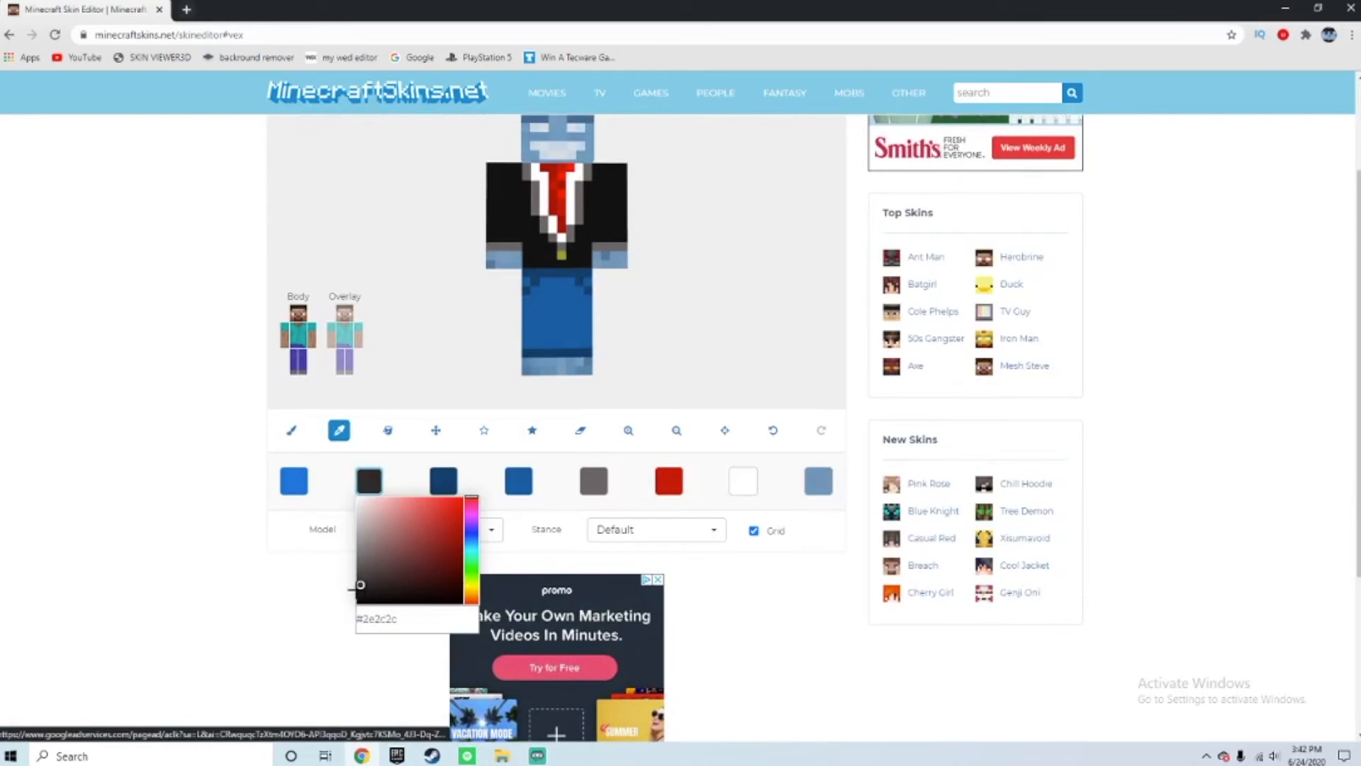
{"action": "left_click", "coordinate": [357, 602]}
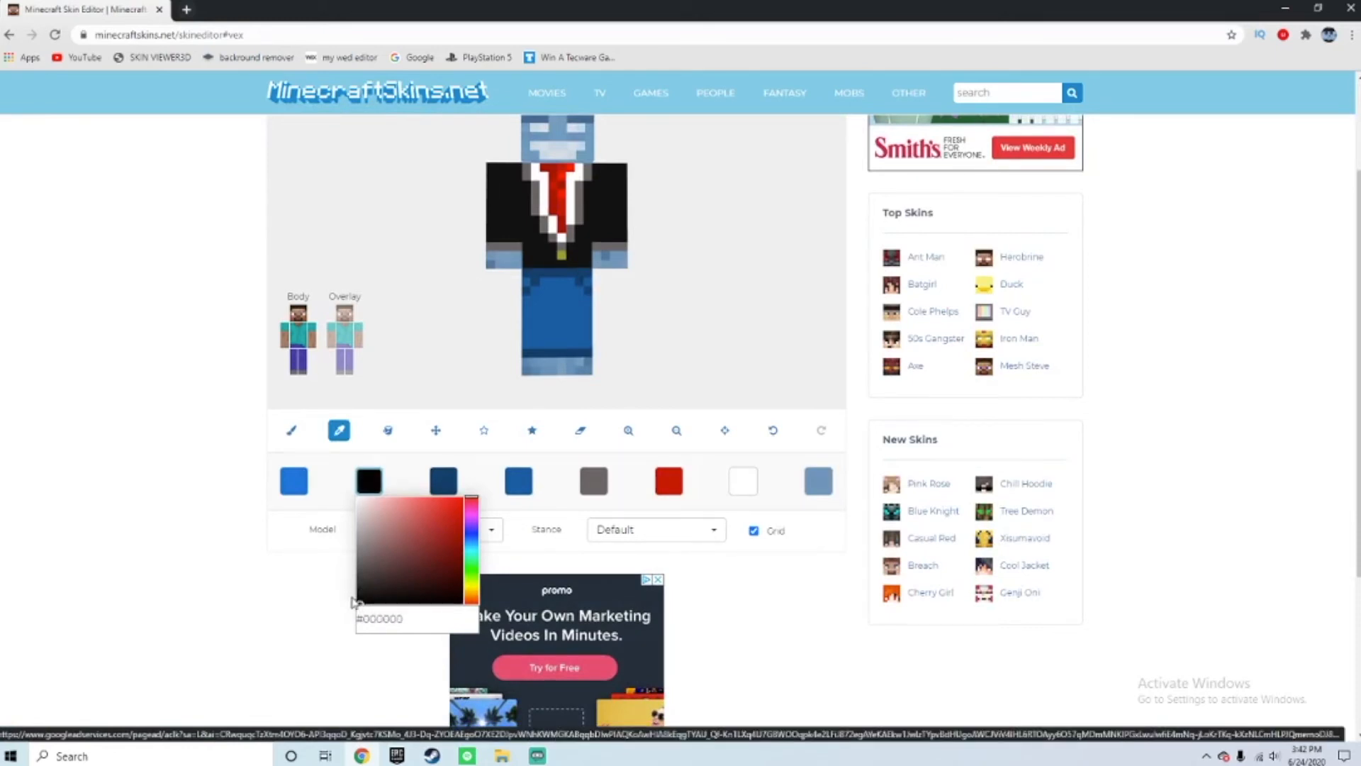
{"action": "left_click", "coordinate": [360, 597]}
{"action": "left_click", "coordinate": [291, 430]}
Shade scattered pixels on the front of the jacket and sleeves with the near-black, undoing a misplaced pixel.
{"action": "scroll", "coordinate": [413, 432], "scroll_direction": "up", "scroll_amount": 2}
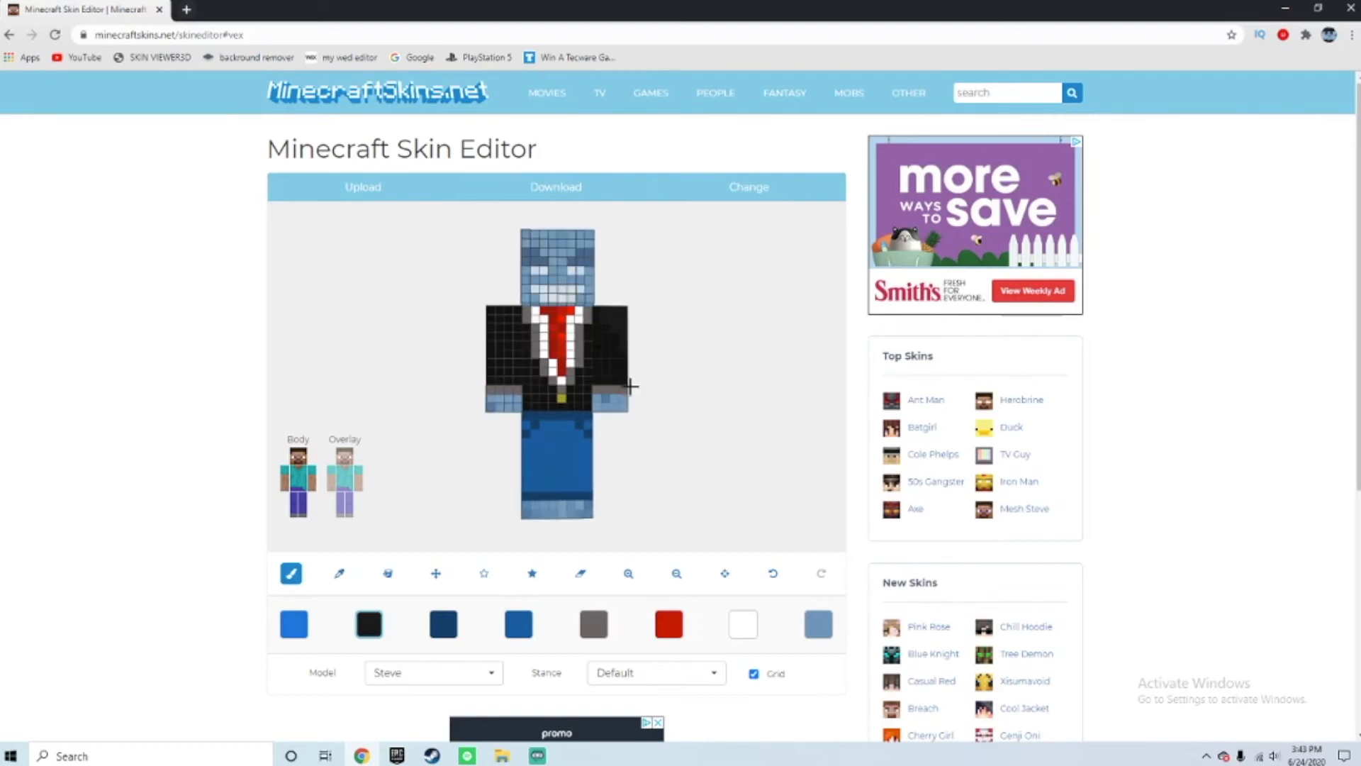
{"action": "left_click_drag", "start_coordinate": [638, 321], "coordinate": [510, 376]}
{"action": "mouse_move", "coordinate": [641, 385]}
{"action": "left_mouse_down"}
{"action": "mouse_move", "coordinate": [684, 404]}
{"action": "mouse_move", "coordinate": [631, 340]}
{"action": "mouse_move", "coordinate": [622, 371]}
{"action": "left_mouse_up"}
{"action": "left_click", "coordinate": [596, 344]}
{"action": "left_click", "coordinate": [610, 325]}
{"action": "left_click_drag", "start_coordinate": [708, 349], "coordinate": [638, 383]}
{"action": "left_click_drag", "start_coordinate": [510, 355], "coordinate": [649, 332]}
{"action": "left_click", "coordinate": [558, 378]}
{"action": "left_click", "coordinate": [772, 574]}
{"action": "left_click", "coordinate": [582, 389]}
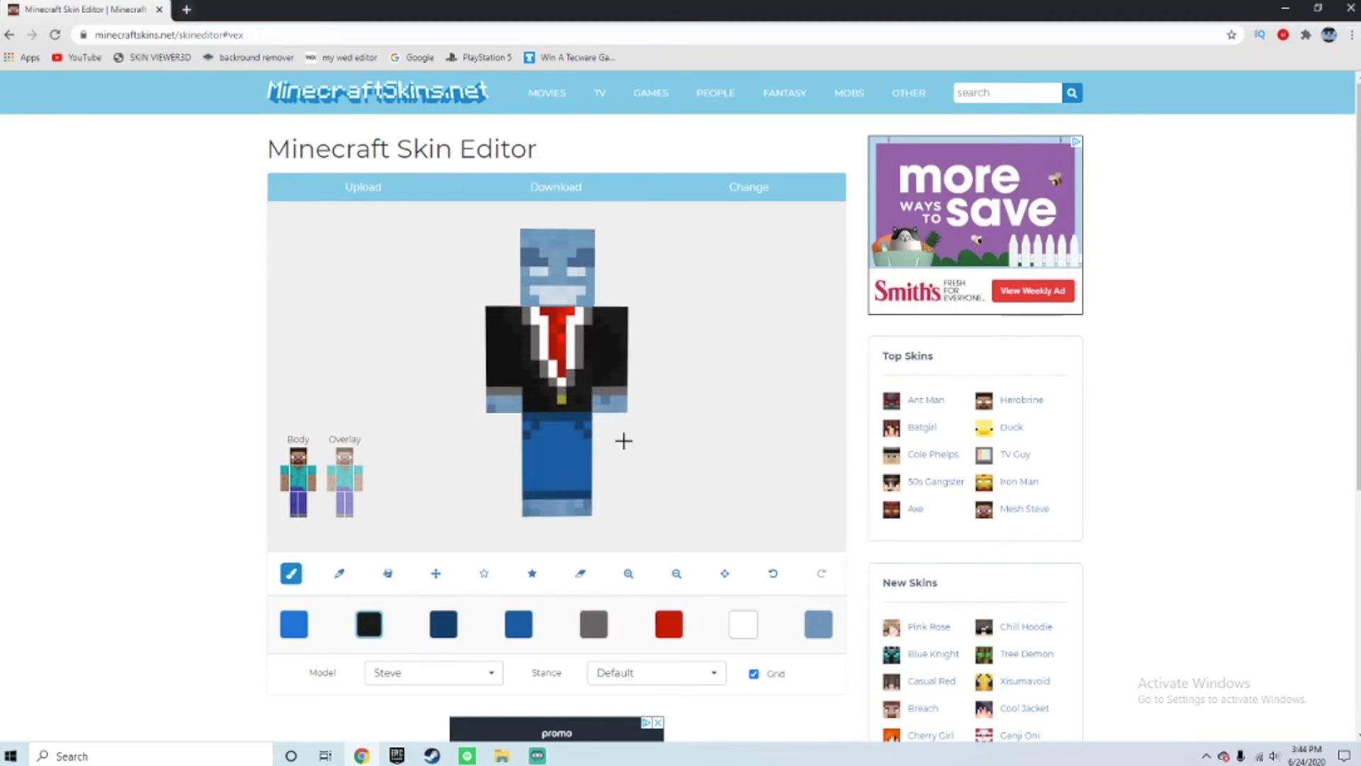
Sample the jacket's black into the bright blue palette slot and reselect the lighter near-black for painting.
{"action": "left_click", "coordinate": [339, 573]}
{"action": "left_click", "coordinate": [573, 422]}
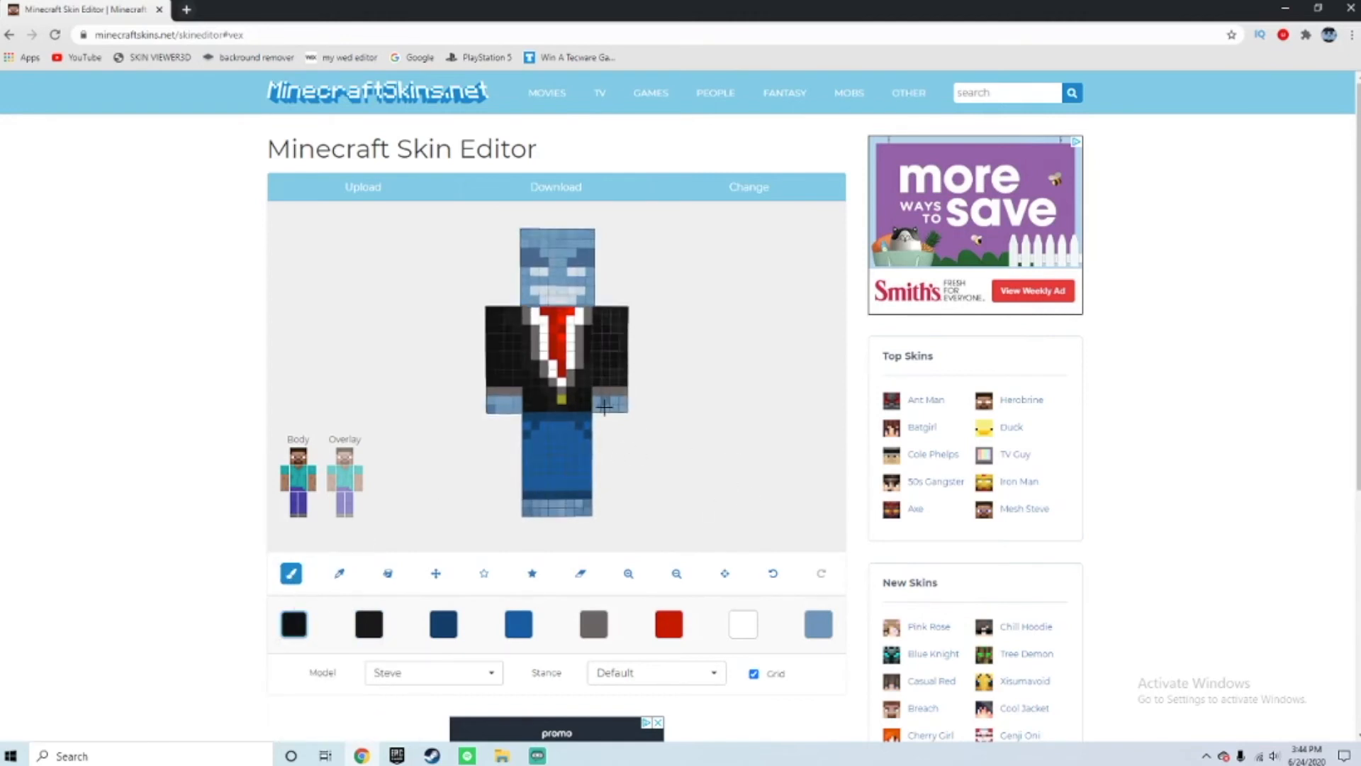
{"action": "left_click", "coordinate": [369, 625]}
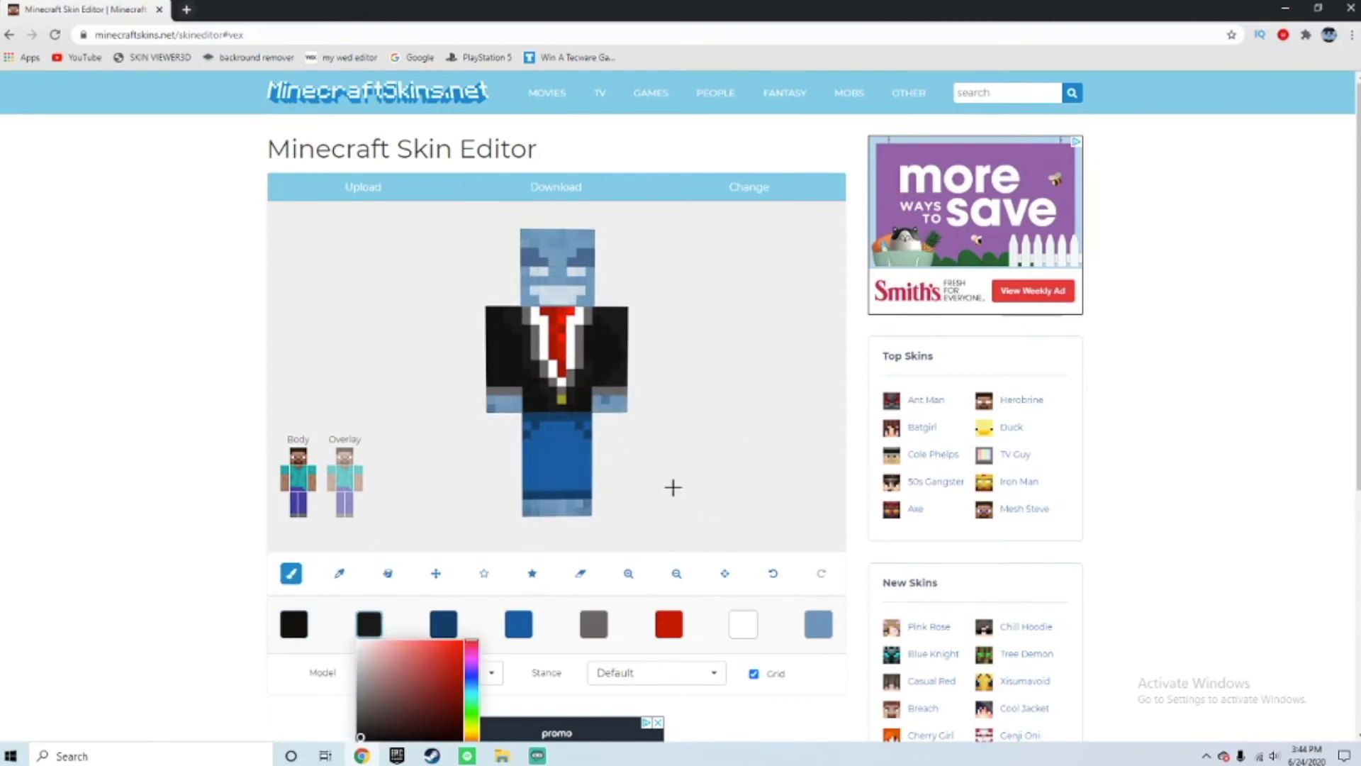
Hide the torso and shade scattered pixels on the inner sides of both sleeves with the near-black.
{"action": "left_click", "coordinate": [694, 347]}
{"action": "left_click_drag", "start_coordinate": [695, 346], "coordinate": [755, 390]}
{"action": "left_click_drag", "start_coordinate": [539, 383], "coordinate": [508, 366]}
{"action": "left_click_drag", "start_coordinate": [686, 463], "coordinate": [636, 443]}
{"action": "left_click_drag", "start_coordinate": [404, 535], "coordinate": [546, 361]}
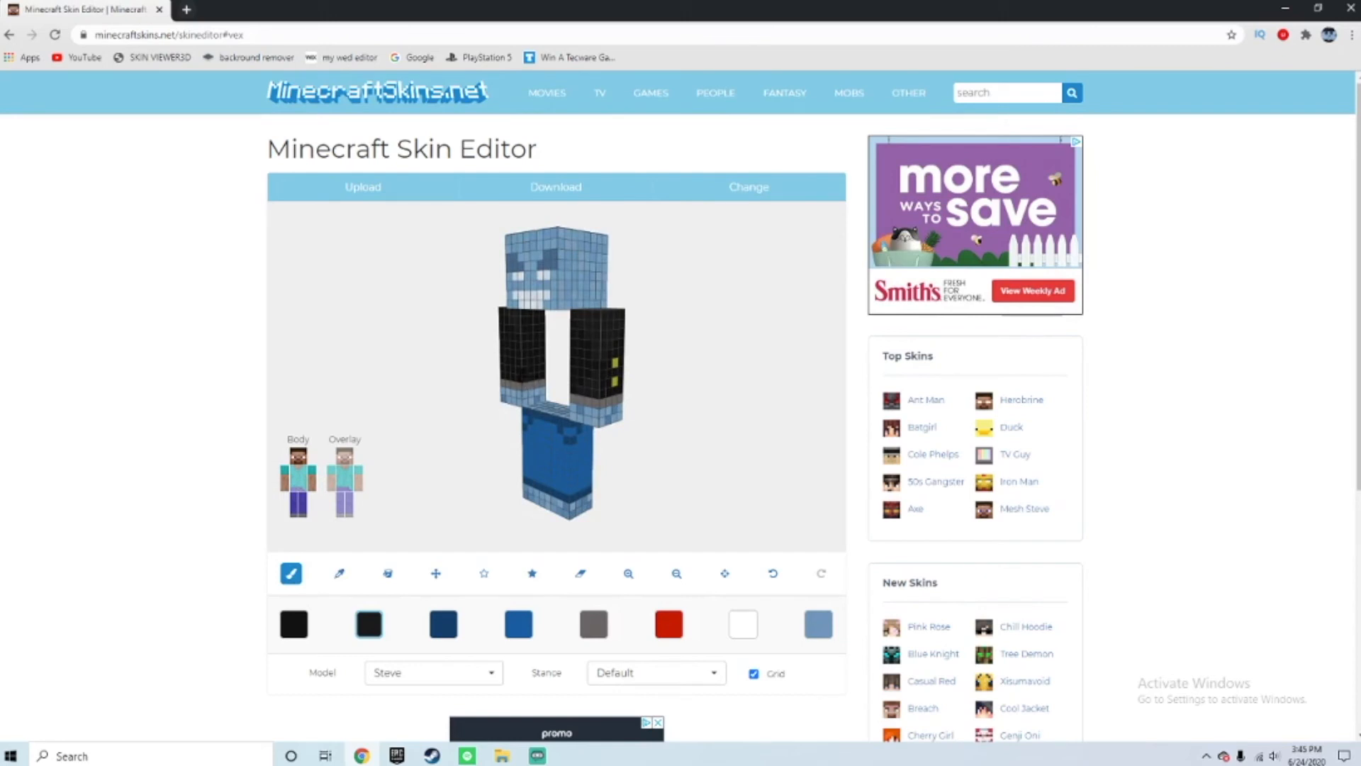
{"action": "left_click_drag", "start_coordinate": [609, 404], "coordinate": [578, 409]}
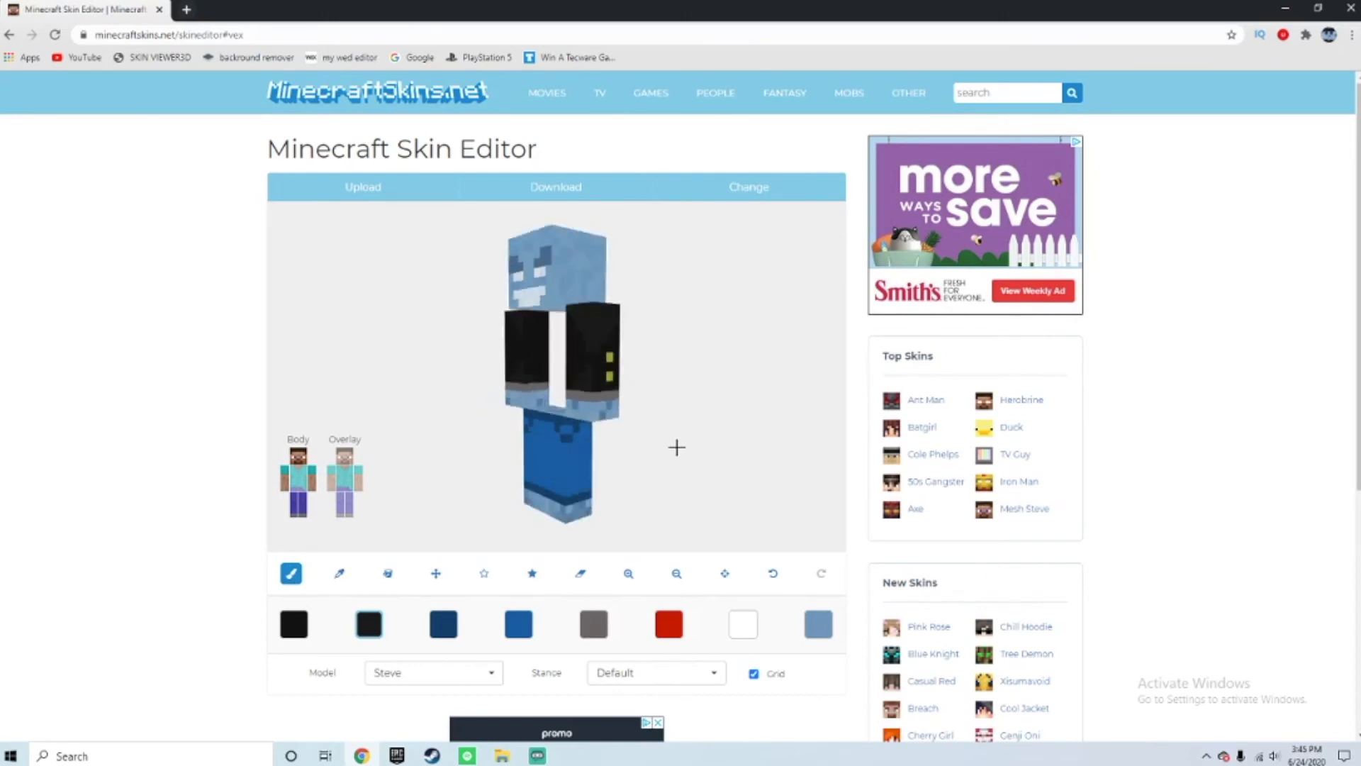
{"action": "left_click_drag", "start_coordinate": [557, 399], "coordinate": [723, 488]}
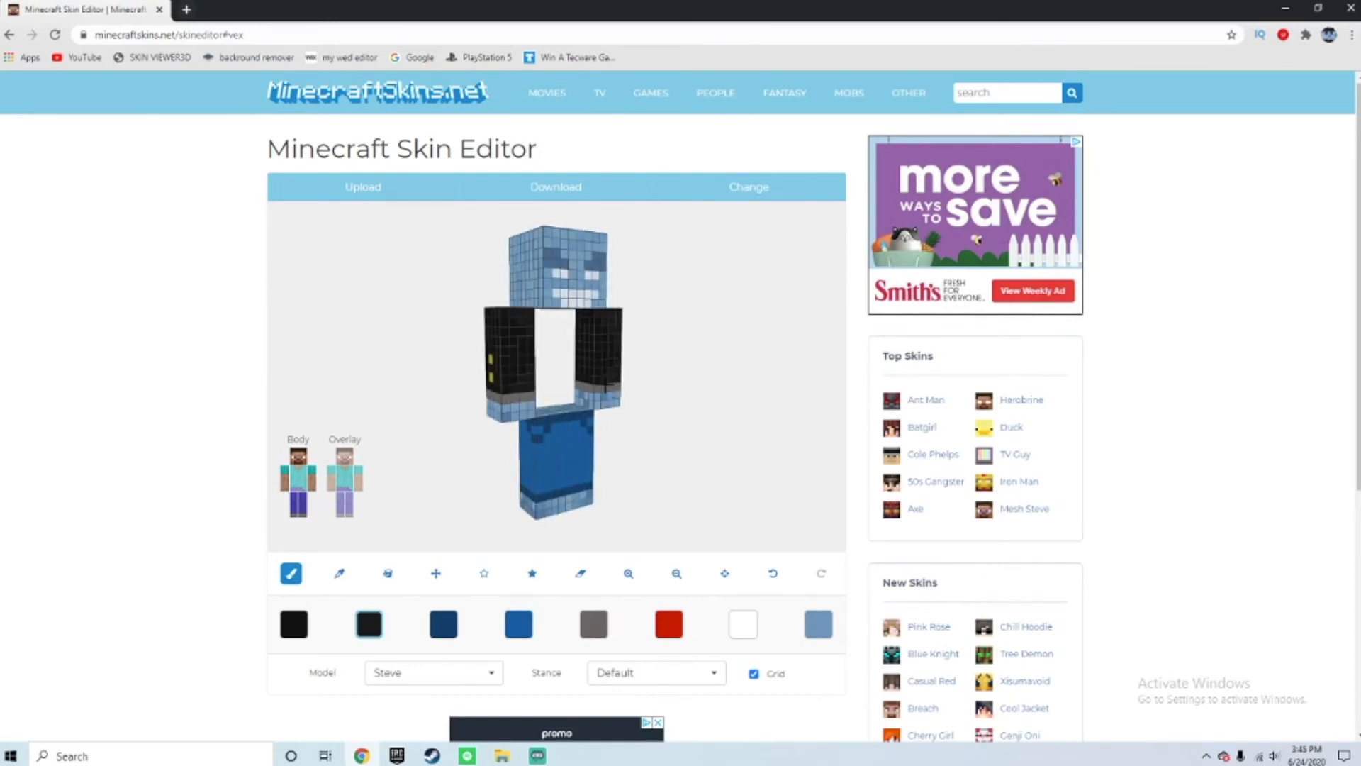
Show the torso again and shade scattered pixels on the back of the jacket and the outer and rear sleeves with near-black.
{"action": "left_click", "coordinate": [300, 483]}
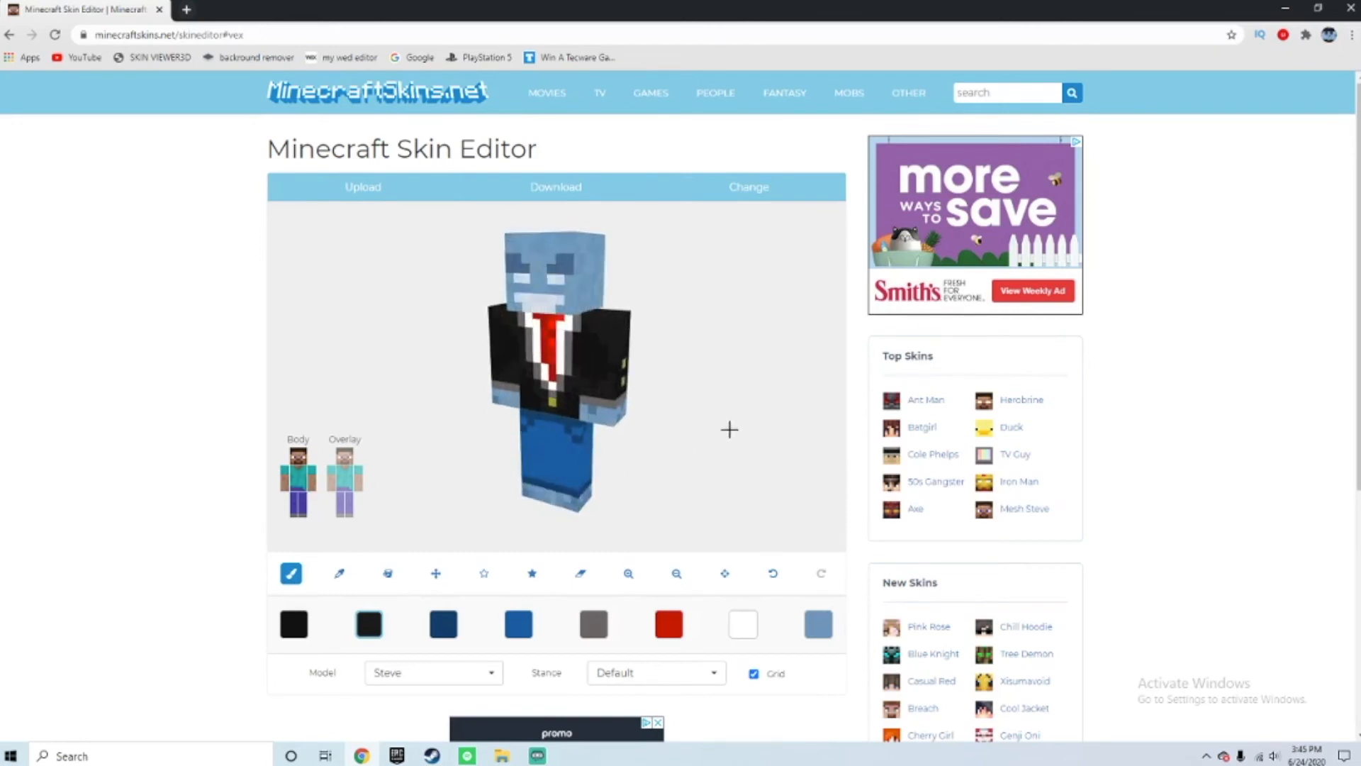
{"action": "left_click_drag", "start_coordinate": [587, 406], "coordinate": [726, 432]}
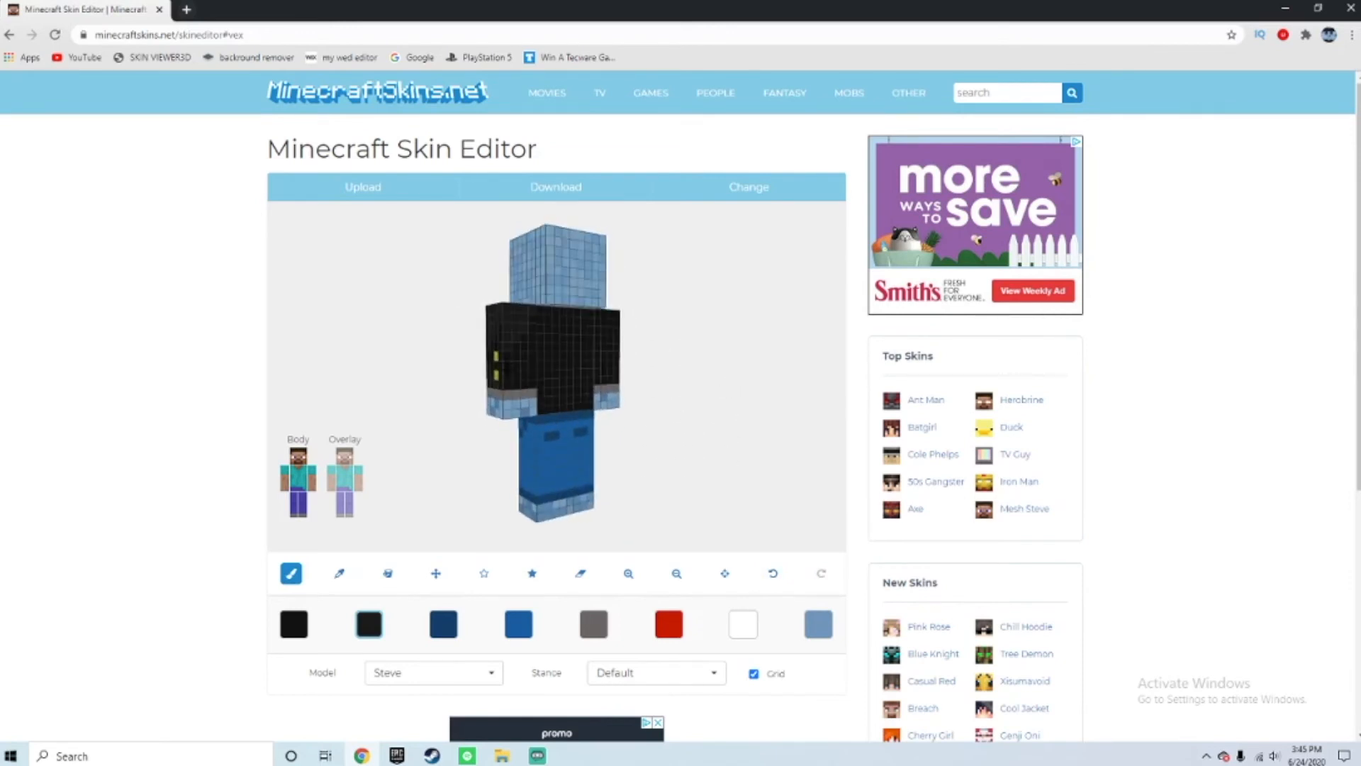
{"action": "left_click_drag", "start_coordinate": [722, 451], "coordinate": [695, 451]}
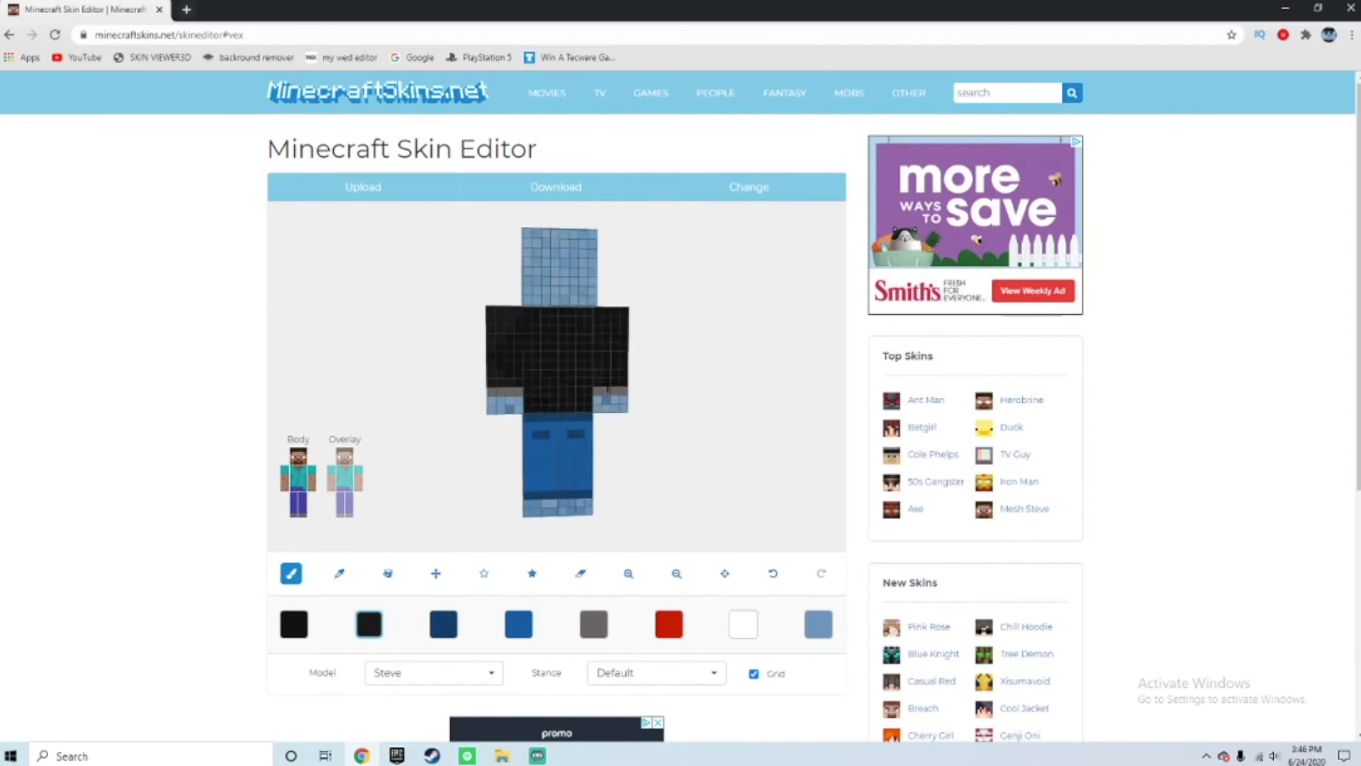
{"action": "left_click_drag", "start_coordinate": [689, 402], "coordinate": [709, 392]}
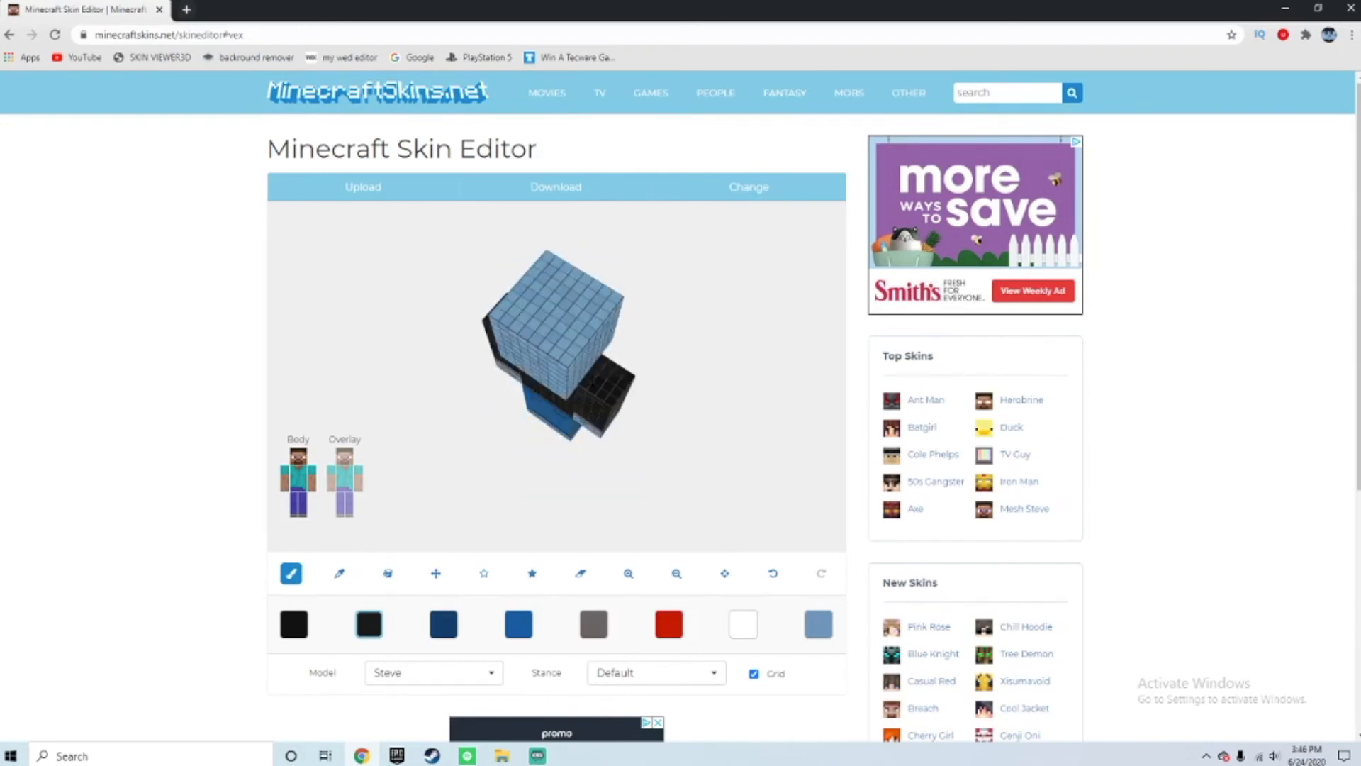
{"action": "left_click_drag", "start_coordinate": [806, 424], "coordinate": [652, 536]}
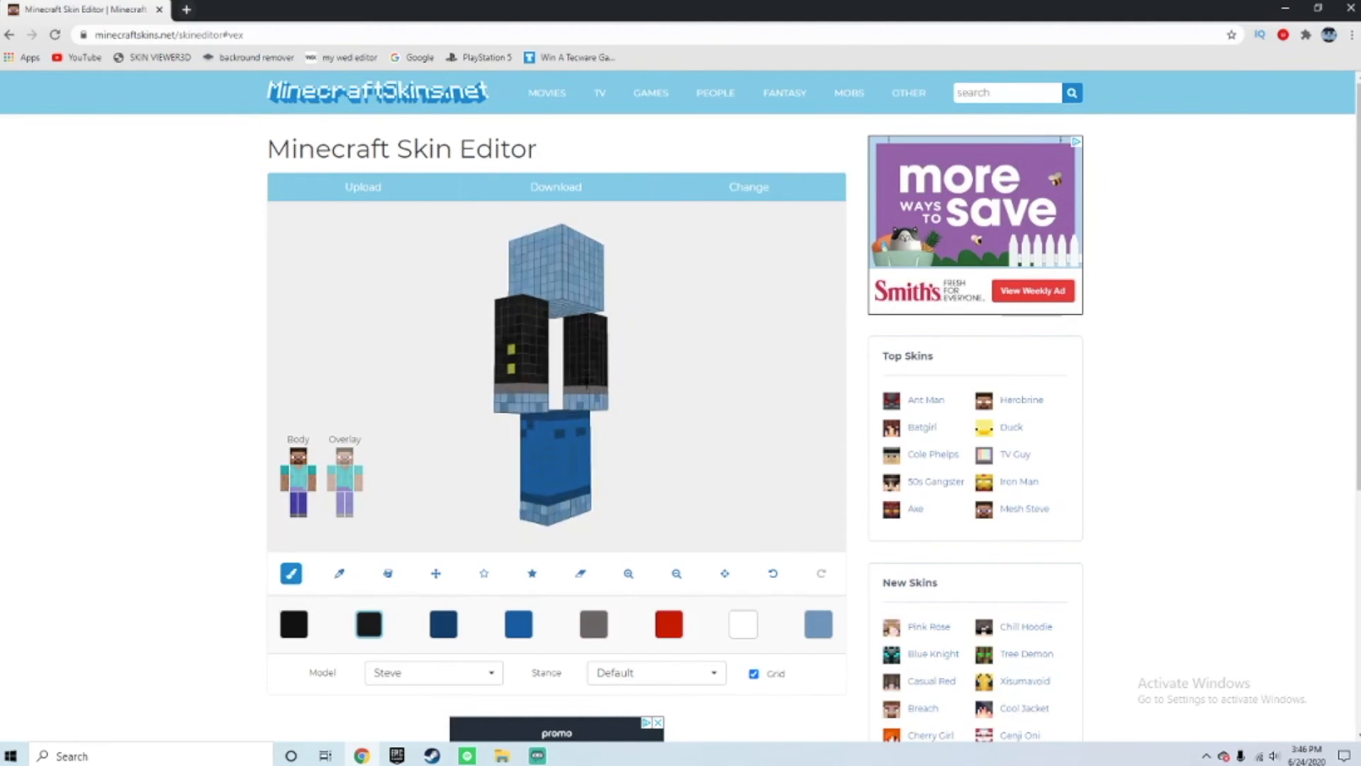
{"action": "left_click_drag", "start_coordinate": [743, 423], "coordinate": [562, 421]}
{"action": "left_click_drag", "start_coordinate": [351, 597], "coordinate": [610, 424]}
{"action": "left_click_drag", "start_coordinate": [615, 343], "coordinate": [674, 402]}
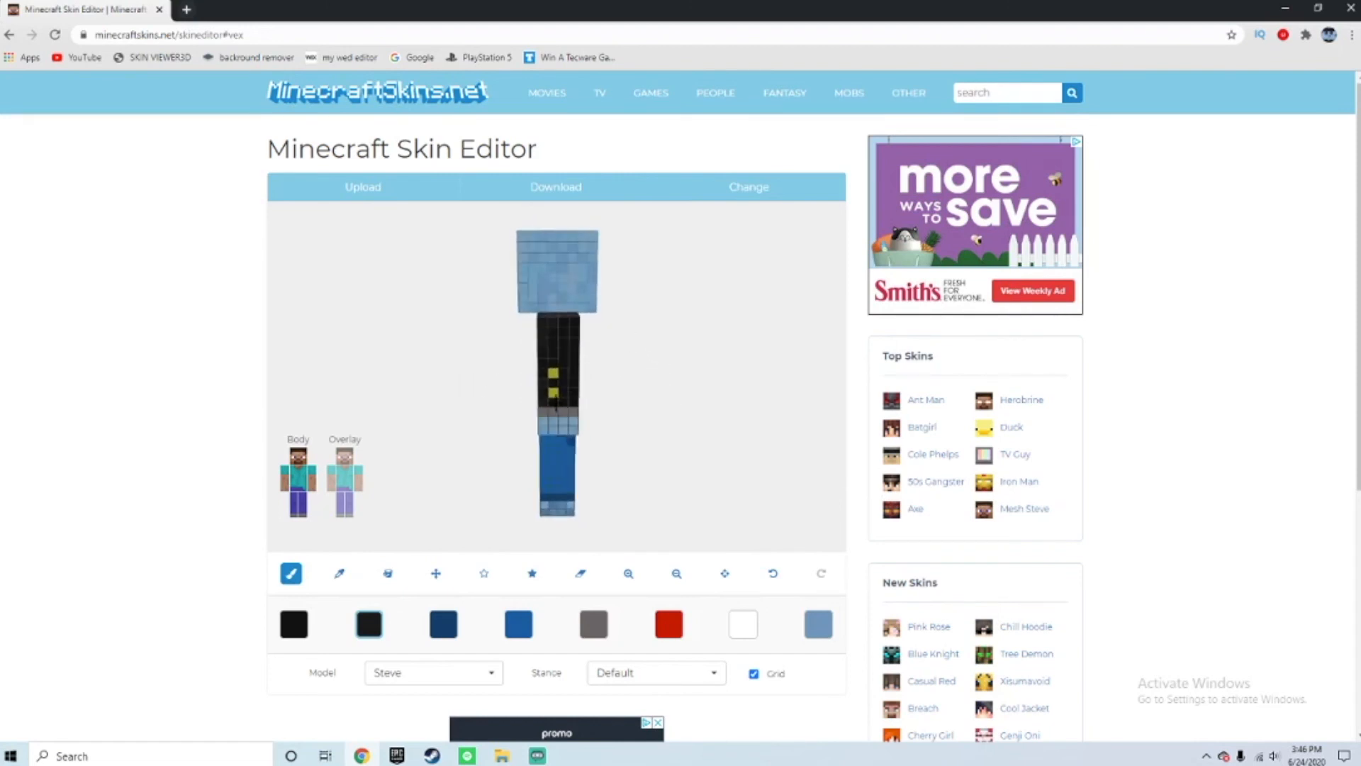
{"action": "mouse_move", "coordinate": [589, 408]}
{"action": "left_mouse_down"}
{"action": "mouse_move", "coordinate": [684, 429]}
{"action": "mouse_move", "coordinate": [596, 394]}
{"action": "left_mouse_up"}
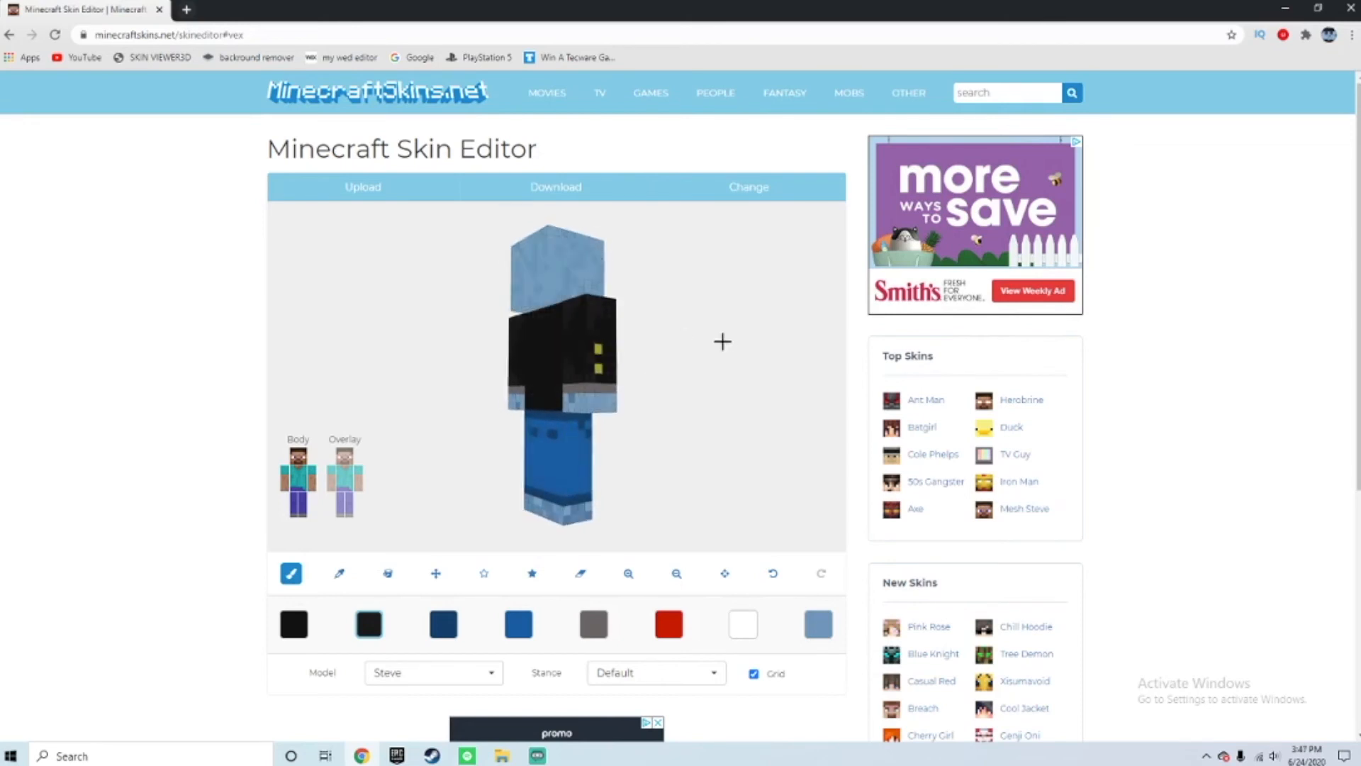
Darken the grey palette colour and shade scattered pixels around both sleeve cuffs, hiding the torso to reach the inner sides.
{"action": "left_click_drag", "start_coordinate": [717, 377], "coordinate": [841, 398]}
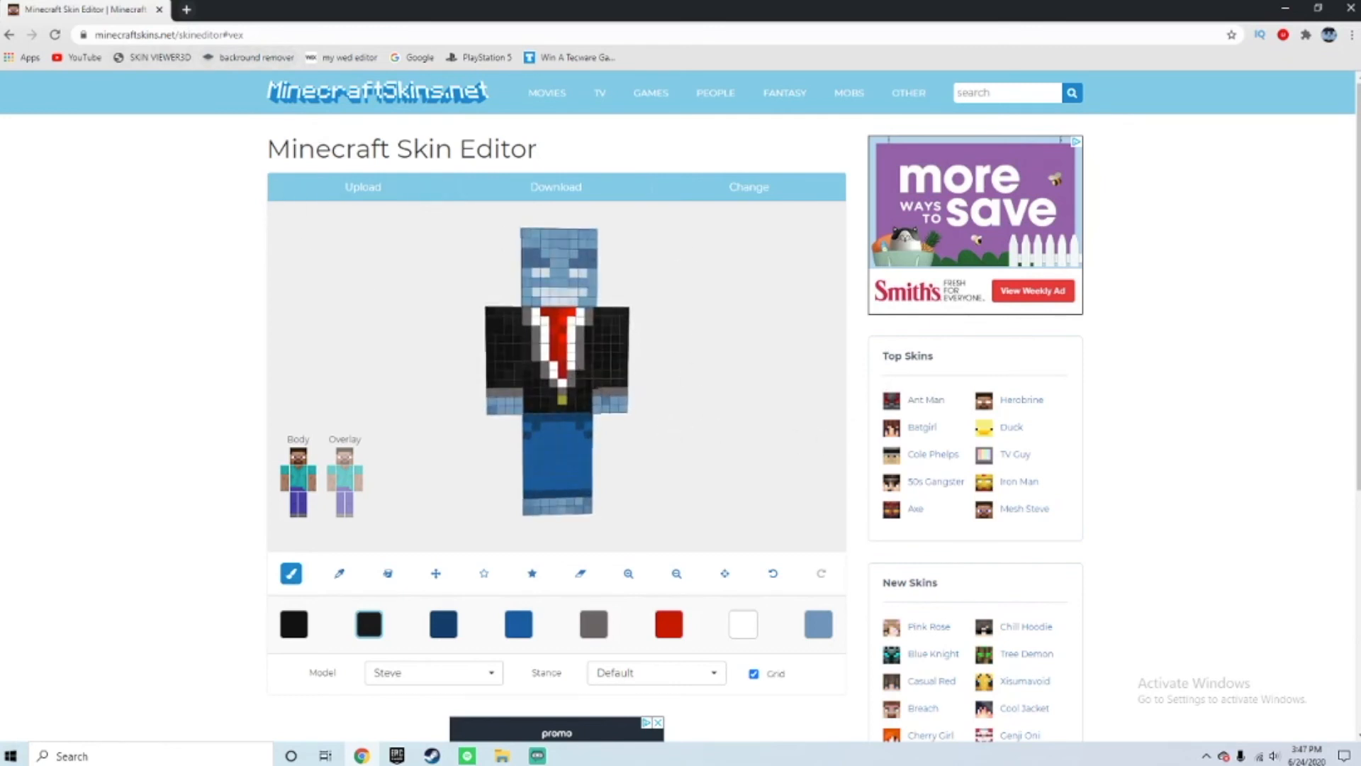
{"action": "left_click", "coordinate": [583, 631]}
{"action": "left_click_drag", "start_coordinate": [587, 704], "coordinate": [587, 715]}
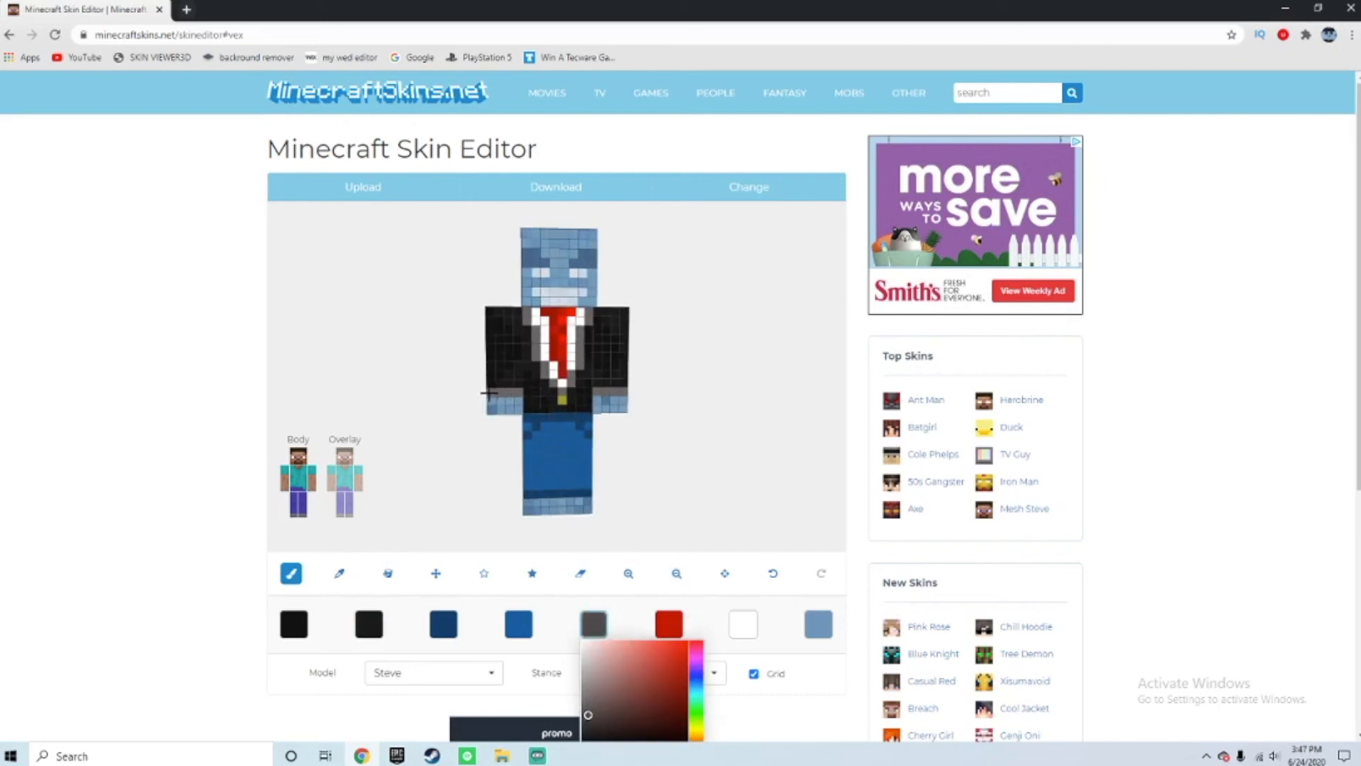
{"action": "left_click", "coordinate": [489, 394]}
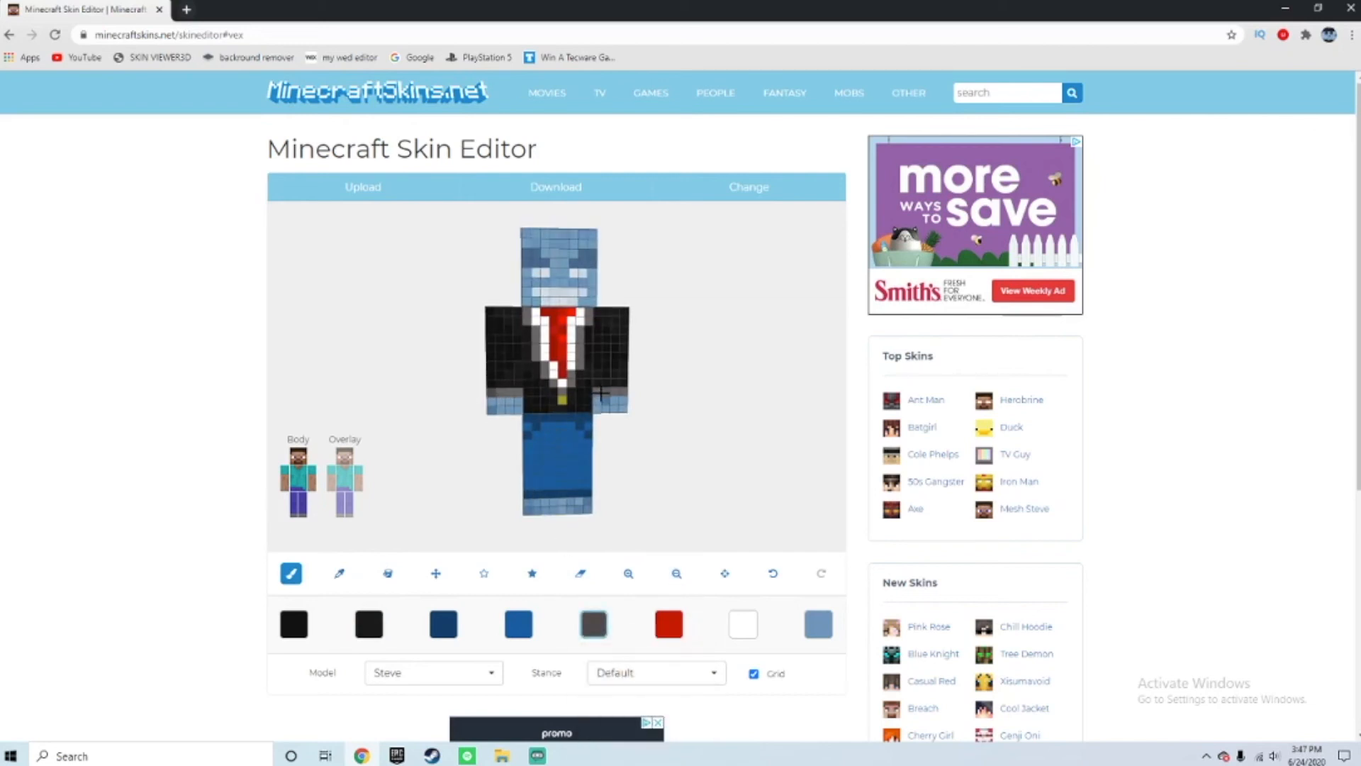
{"action": "left_click_drag", "start_coordinate": [600, 393], "coordinate": [745, 428]}
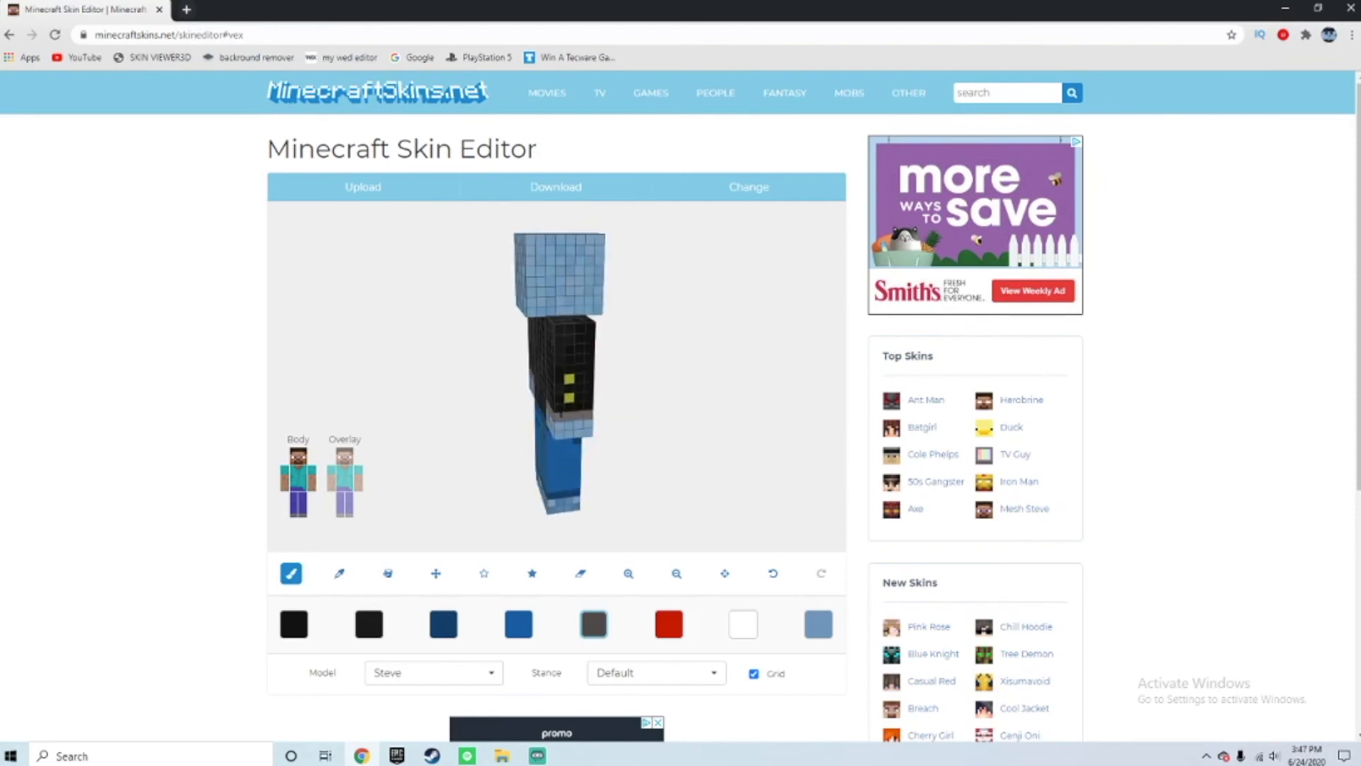
{"action": "left_click_drag", "start_coordinate": [669, 426], "coordinate": [389, 440]}
{"action": "left_click", "coordinate": [311, 484]}
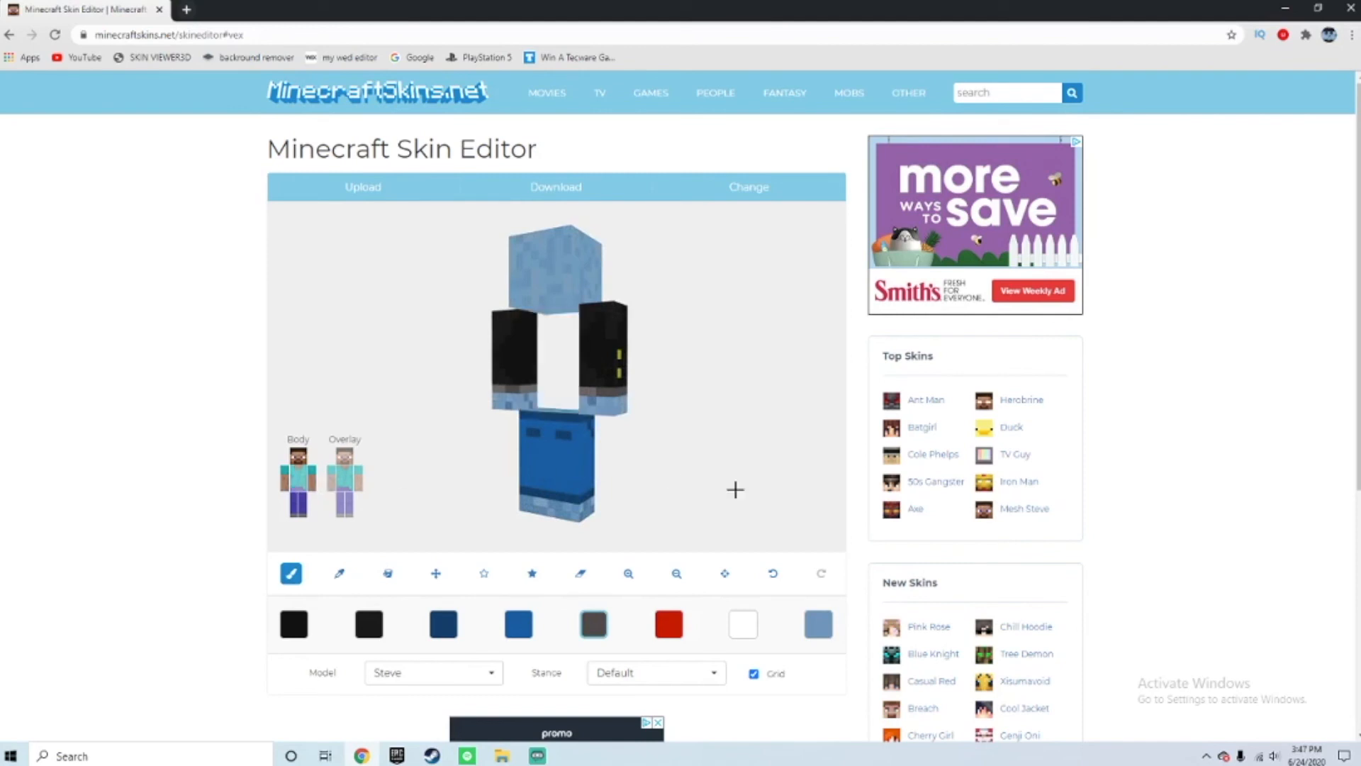
{"action": "left_click_drag", "start_coordinate": [591, 423], "coordinate": [586, 384]}
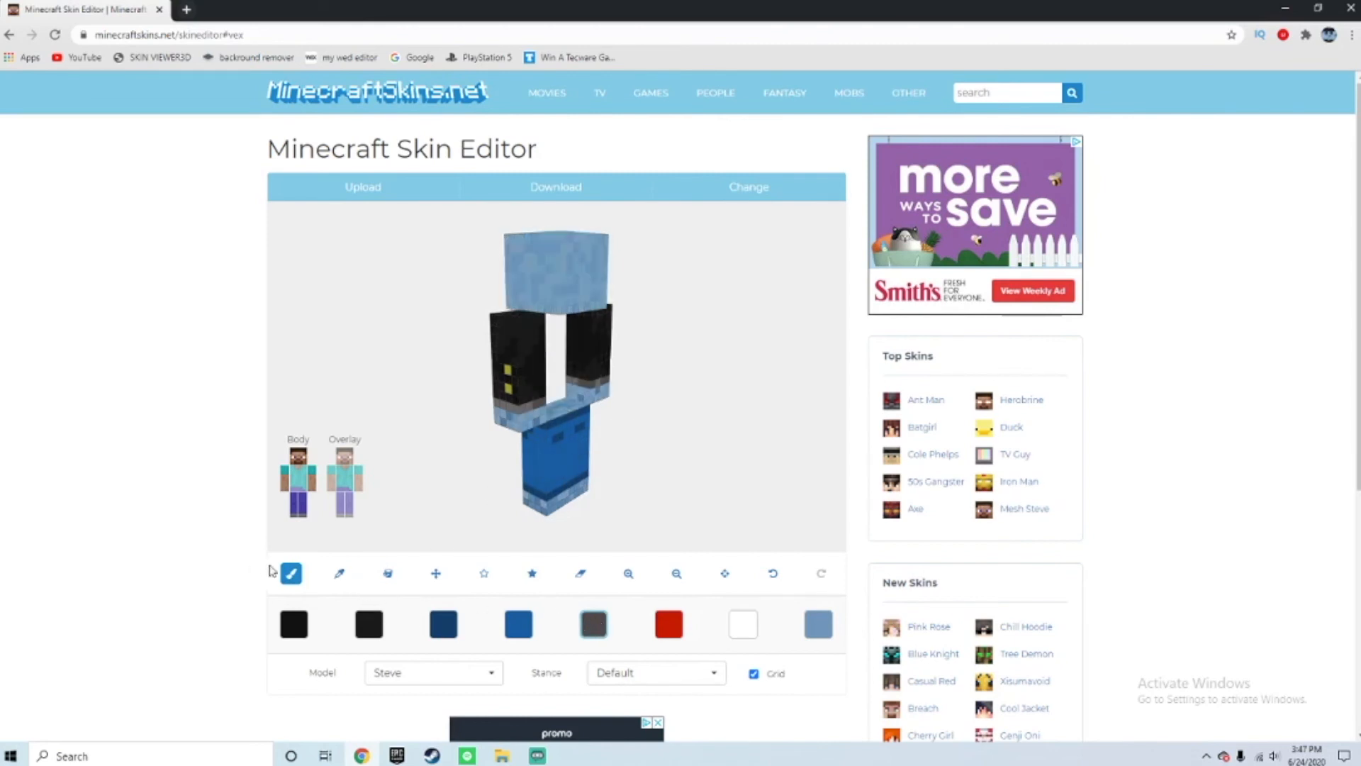
Resample the cuff's grey into the grey palette slot, set it to a slightly darker neutral grey and return to the brush.
{"action": "left_click", "coordinate": [338, 573]}
{"action": "left_click", "coordinate": [515, 410]}
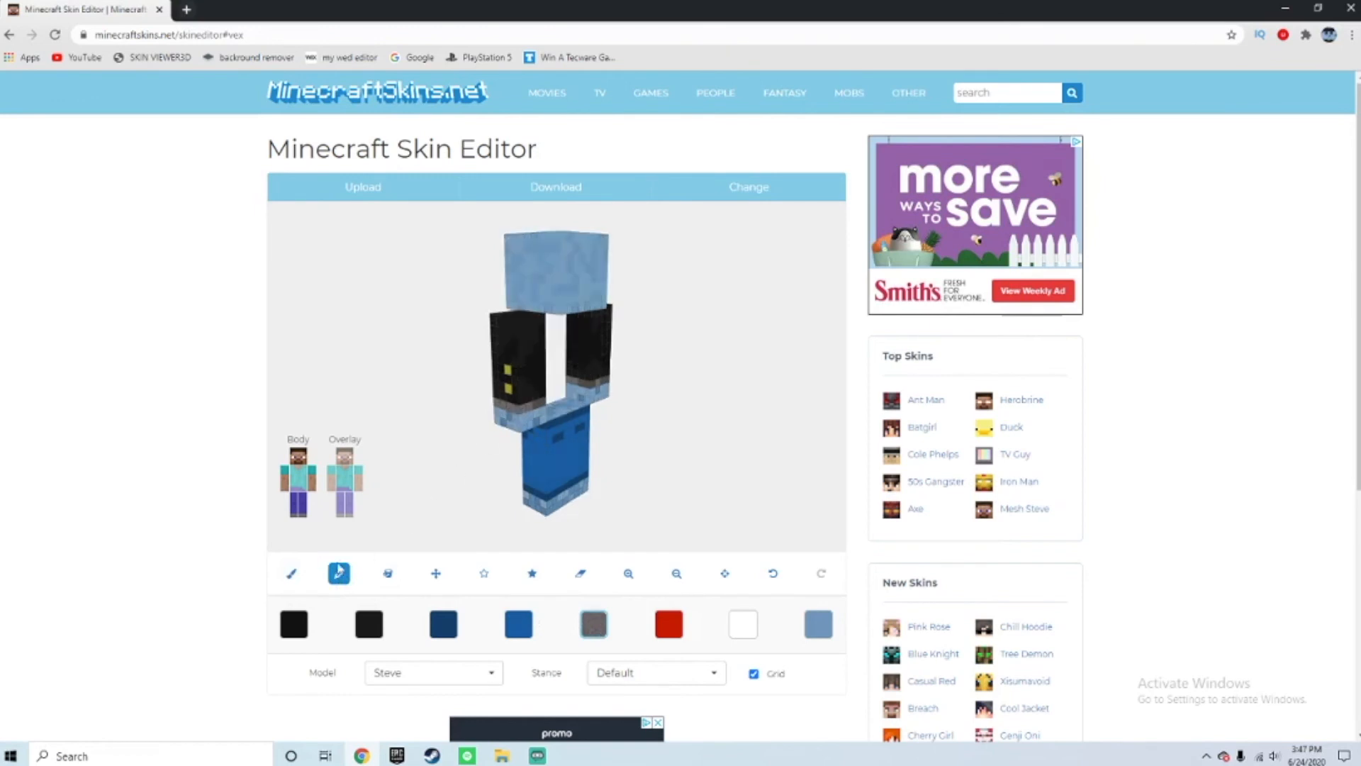
{"action": "left_click", "coordinate": [594, 625]}
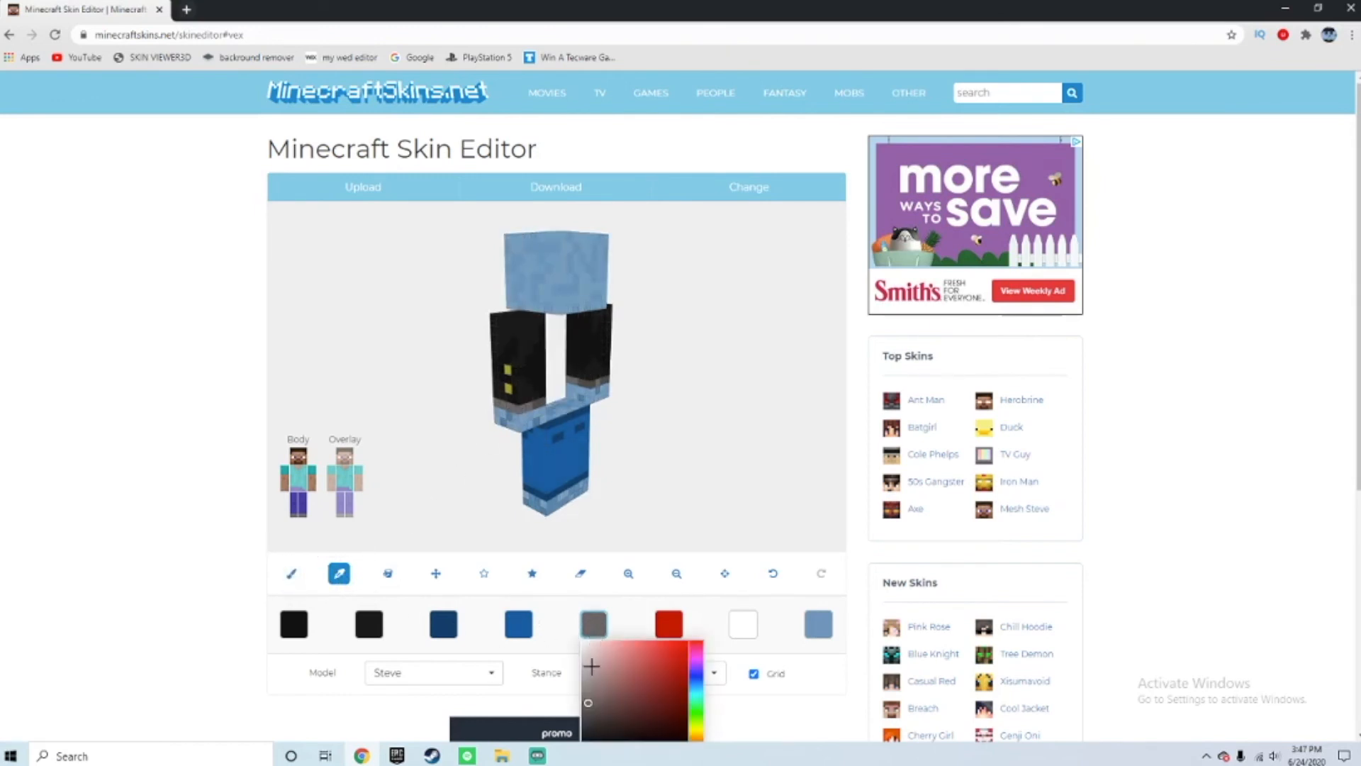
{"action": "left_click", "coordinate": [584, 706]}
{"action": "left_click", "coordinate": [290, 572]}
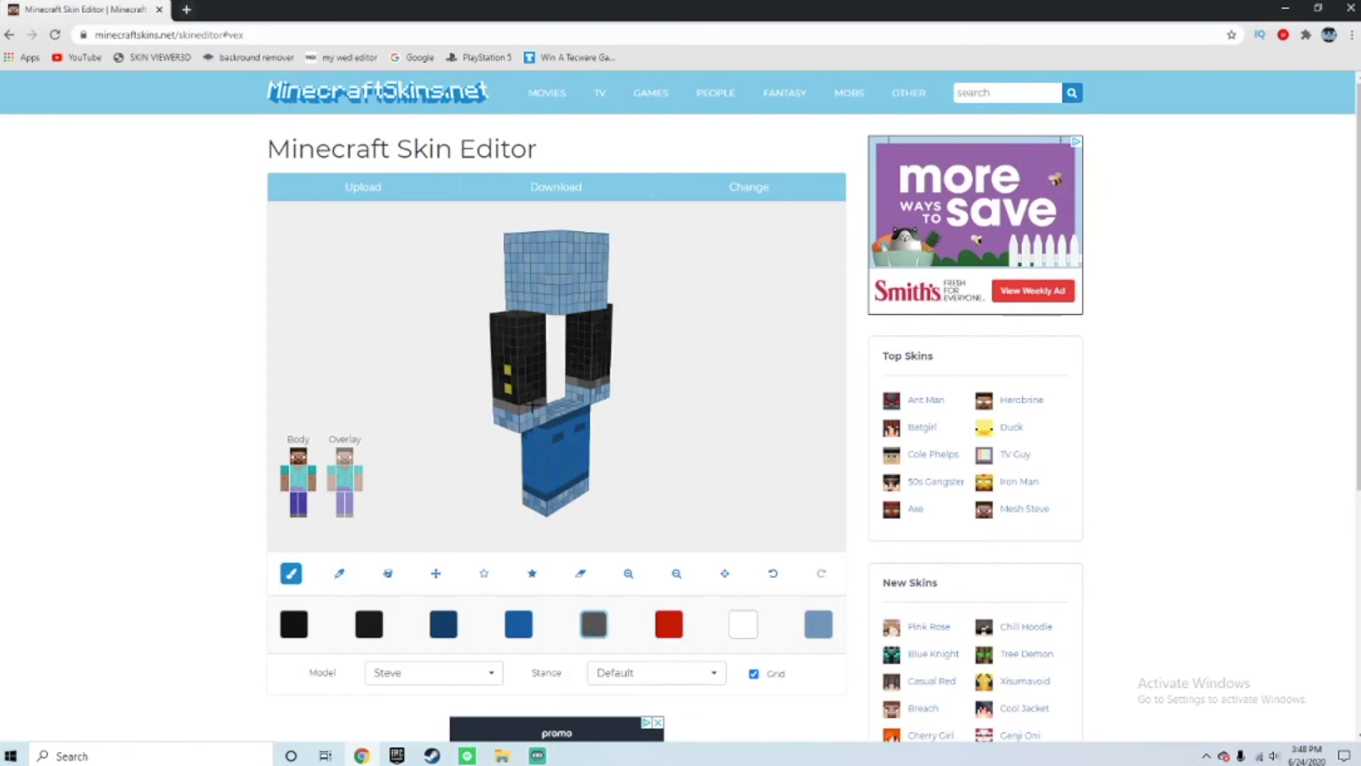
Shade more pixels around both sleeve cuffs with the darker grey, undoing a misplaced stroke.
{"action": "mouse_move", "coordinate": [530, 406]}
{"action": "left_mouse_down"}
{"action": "mouse_move", "coordinate": [671, 440]}
{"action": "mouse_move", "coordinate": [606, 397]}
{"action": "mouse_move", "coordinate": [704, 428]}
{"action": "mouse_move", "coordinate": [522, 397]}
{"action": "left_mouse_up"}
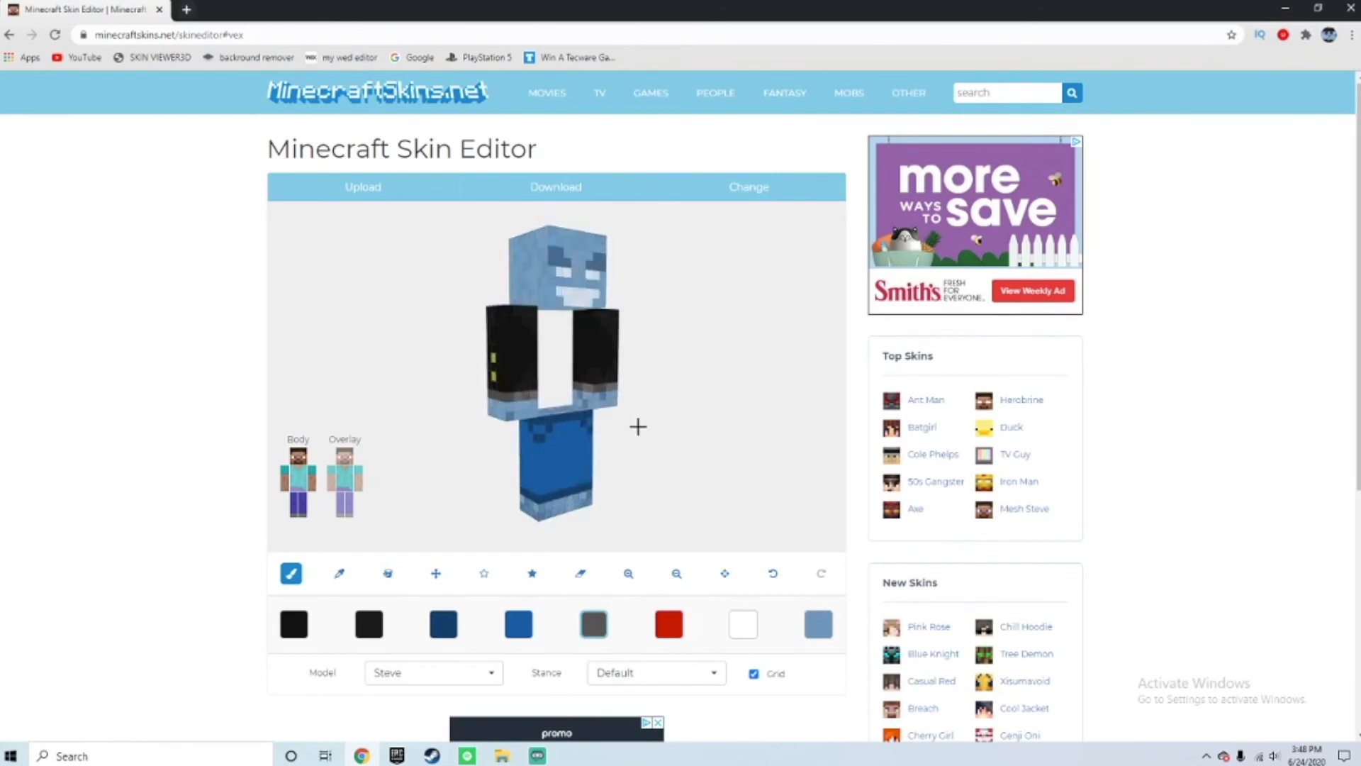
{"action": "left_click", "coordinate": [773, 573]}
{"action": "left_click_drag", "start_coordinate": [519, 401], "coordinate": [588, 404]}
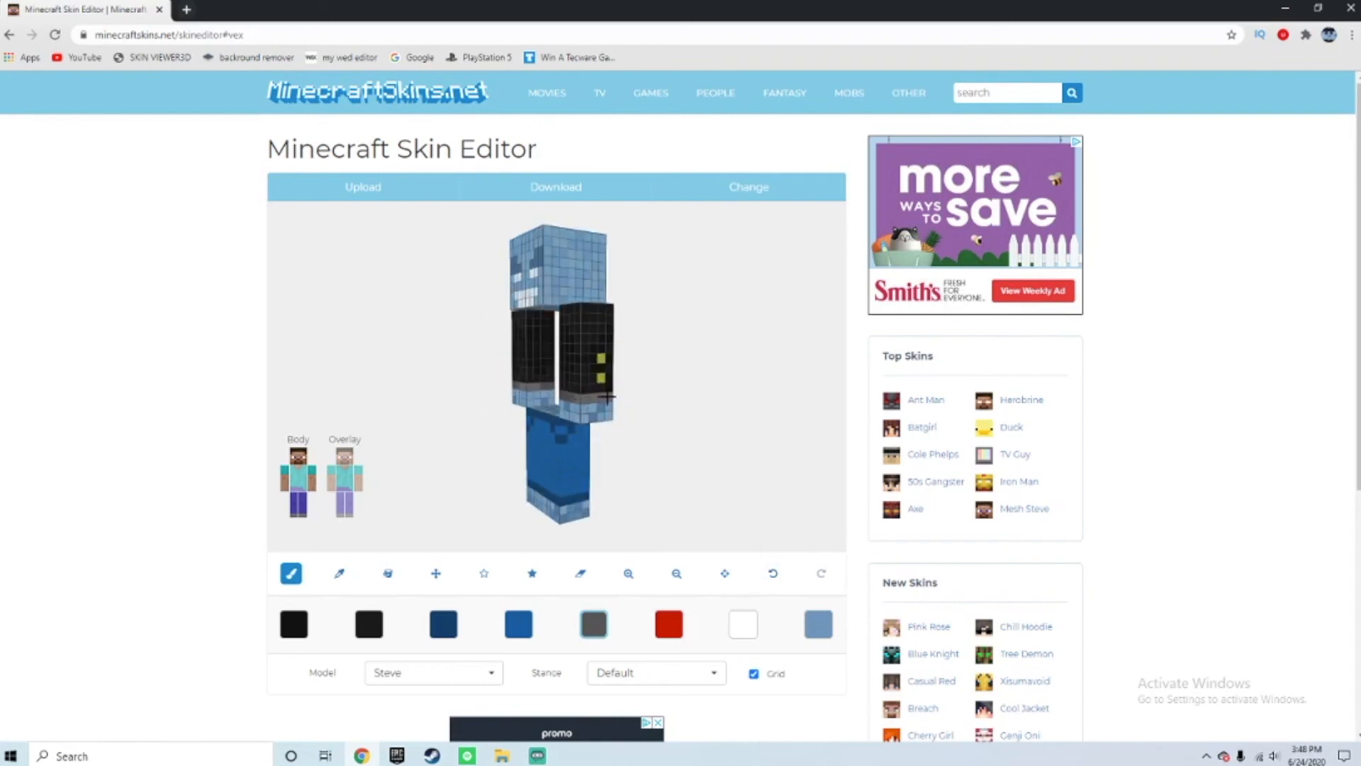
{"action": "left_click_drag", "start_coordinate": [720, 495], "coordinate": [647, 499]}
{"action": "left_click_drag", "start_coordinate": [610, 434], "coordinate": [822, 502]}
{"action": "mouse_move", "coordinate": [540, 392]}
{"action": "left_mouse_down"}
{"action": "mouse_move", "coordinate": [523, 389]}
{"action": "mouse_move", "coordinate": [738, 470]}
{"action": "left_mouse_up"}
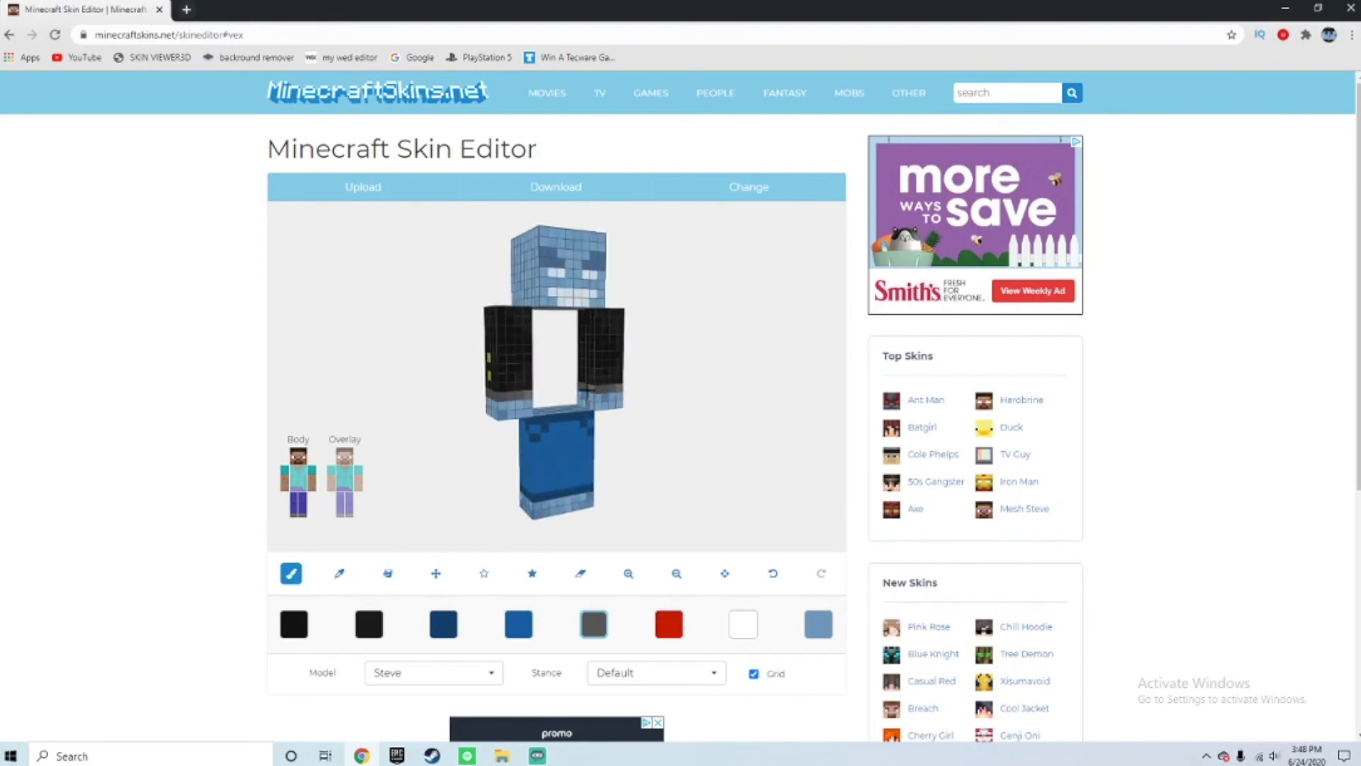
{"action": "left_click_drag", "start_coordinate": [711, 456], "coordinate": [642, 453]}
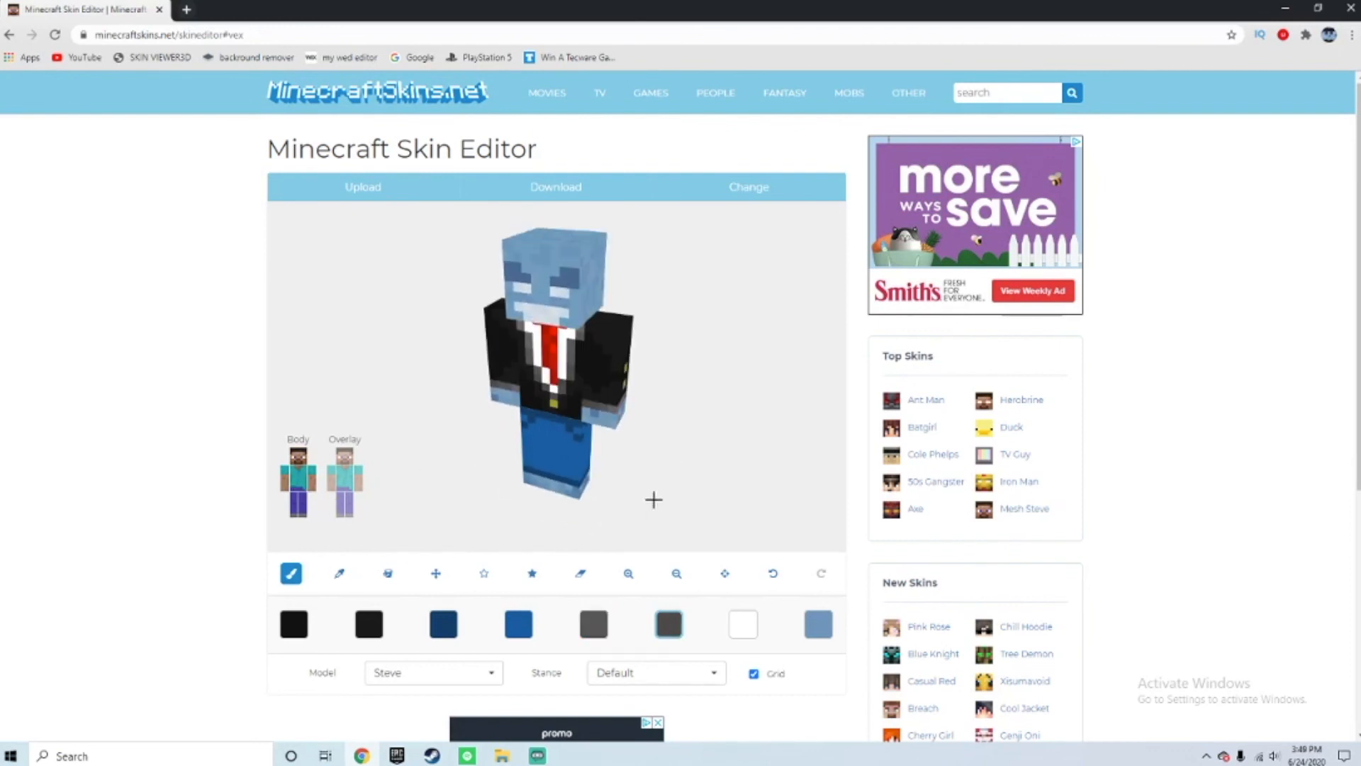
{"action": "left_click_drag", "start_coordinate": [653, 498], "coordinate": [674, 482]}
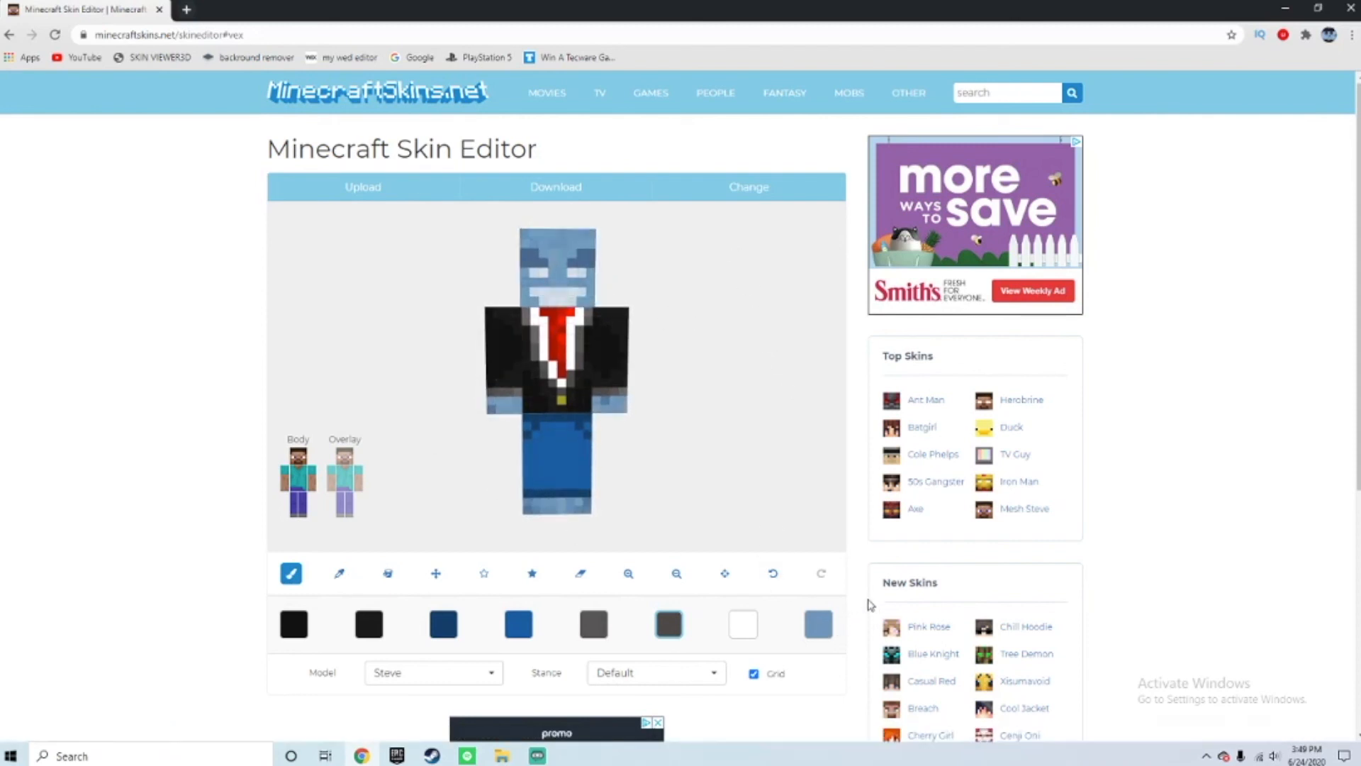
Sample the jacket's black from the back of the sleeve into the active grey palette slot and return to the brush.
{"action": "left_click_drag", "start_coordinate": [759, 419], "coordinate": [635, 426]}
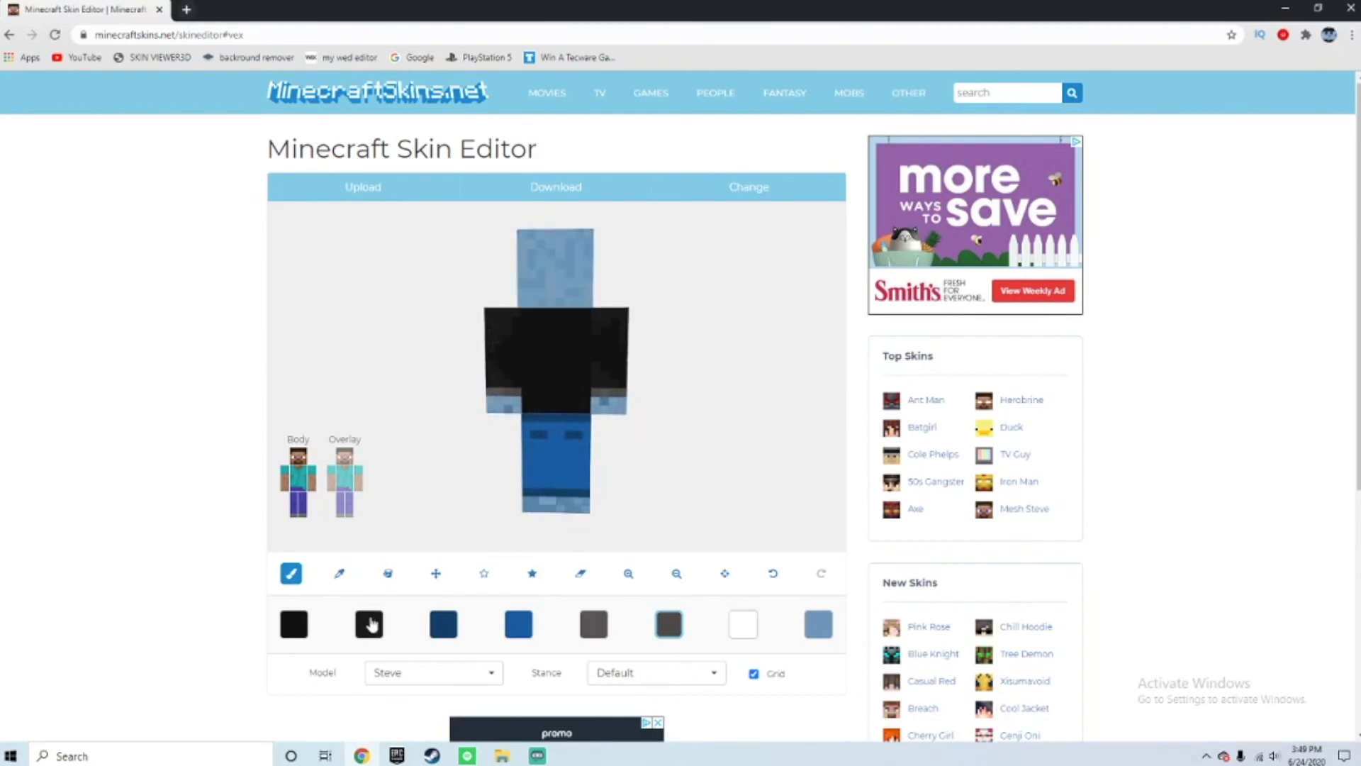
{"action": "left_click", "coordinate": [338, 572]}
{"action": "left_click", "coordinate": [505, 358]}
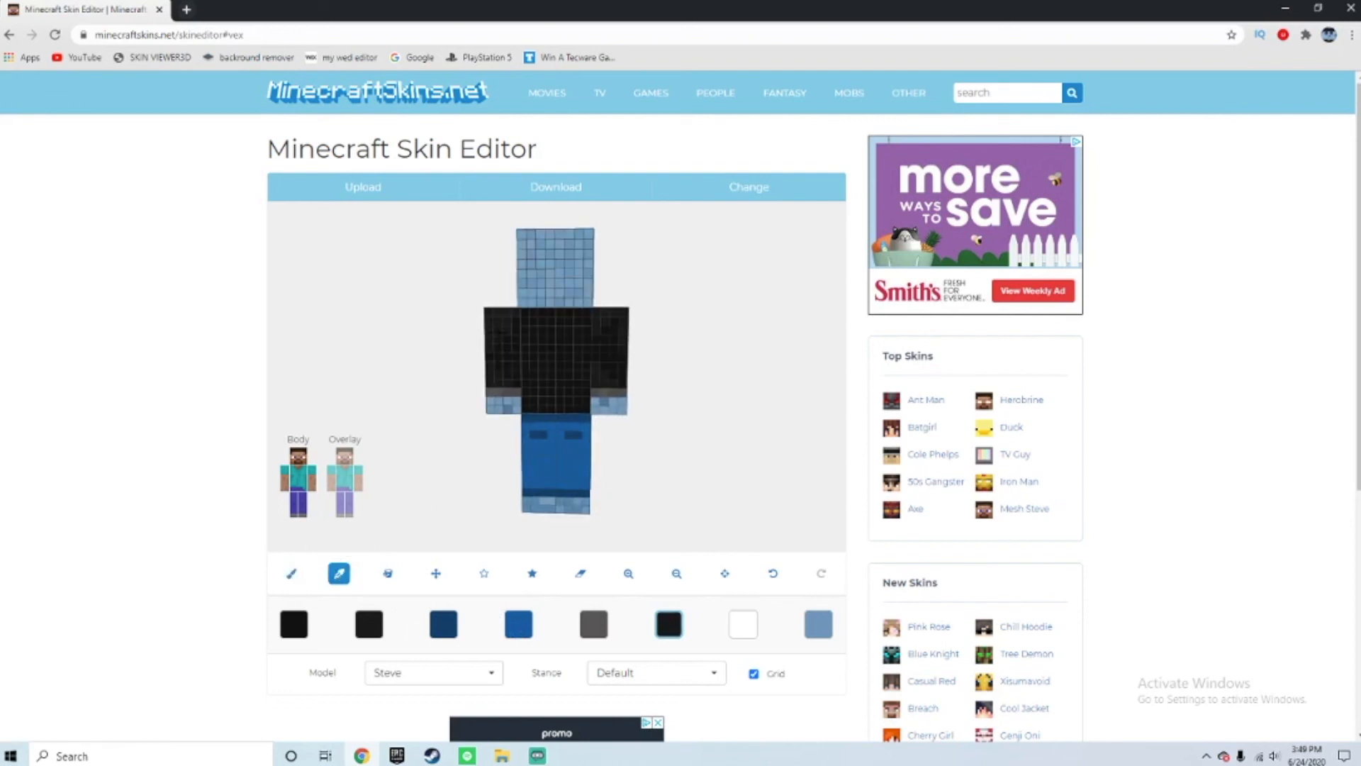
{"action": "left_click", "coordinate": [290, 573]}
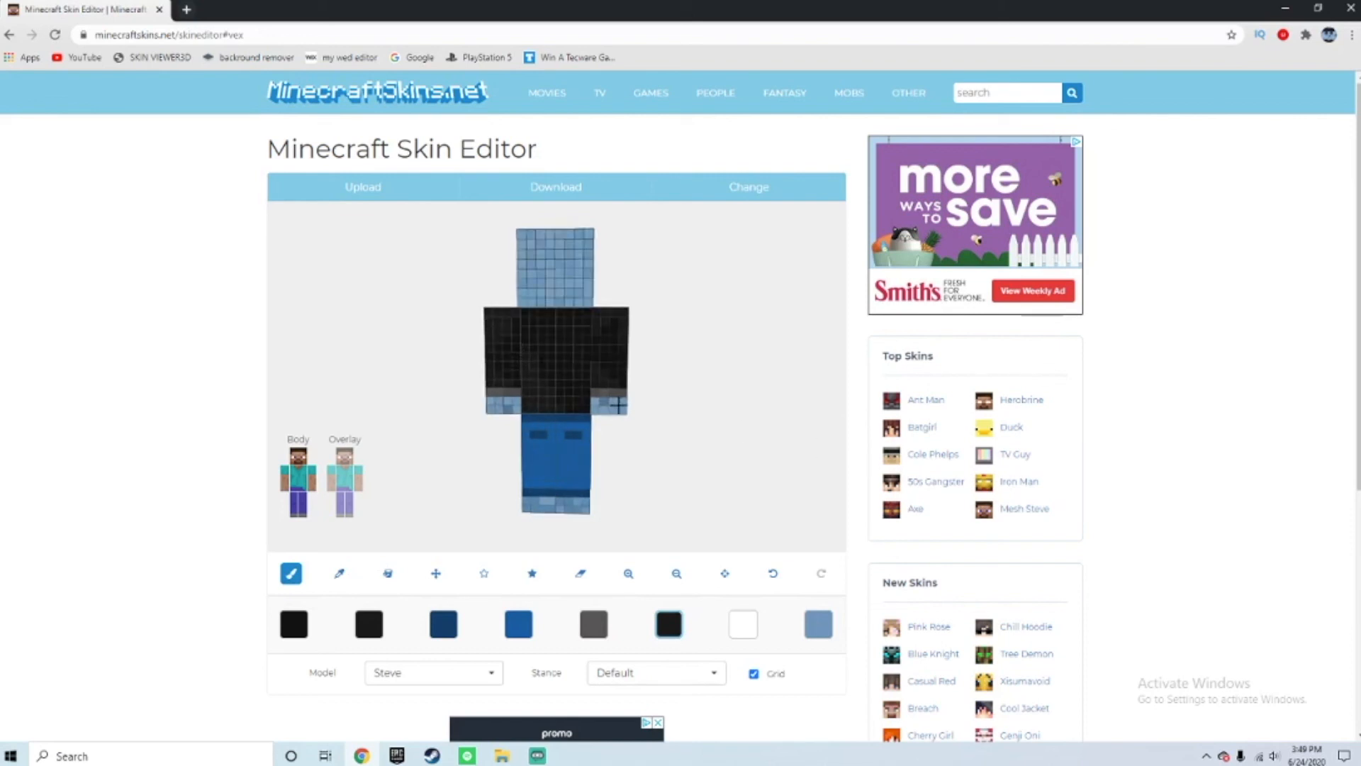
{"action": "left_click_drag", "start_coordinate": [735, 435], "coordinate": [937, 428]}
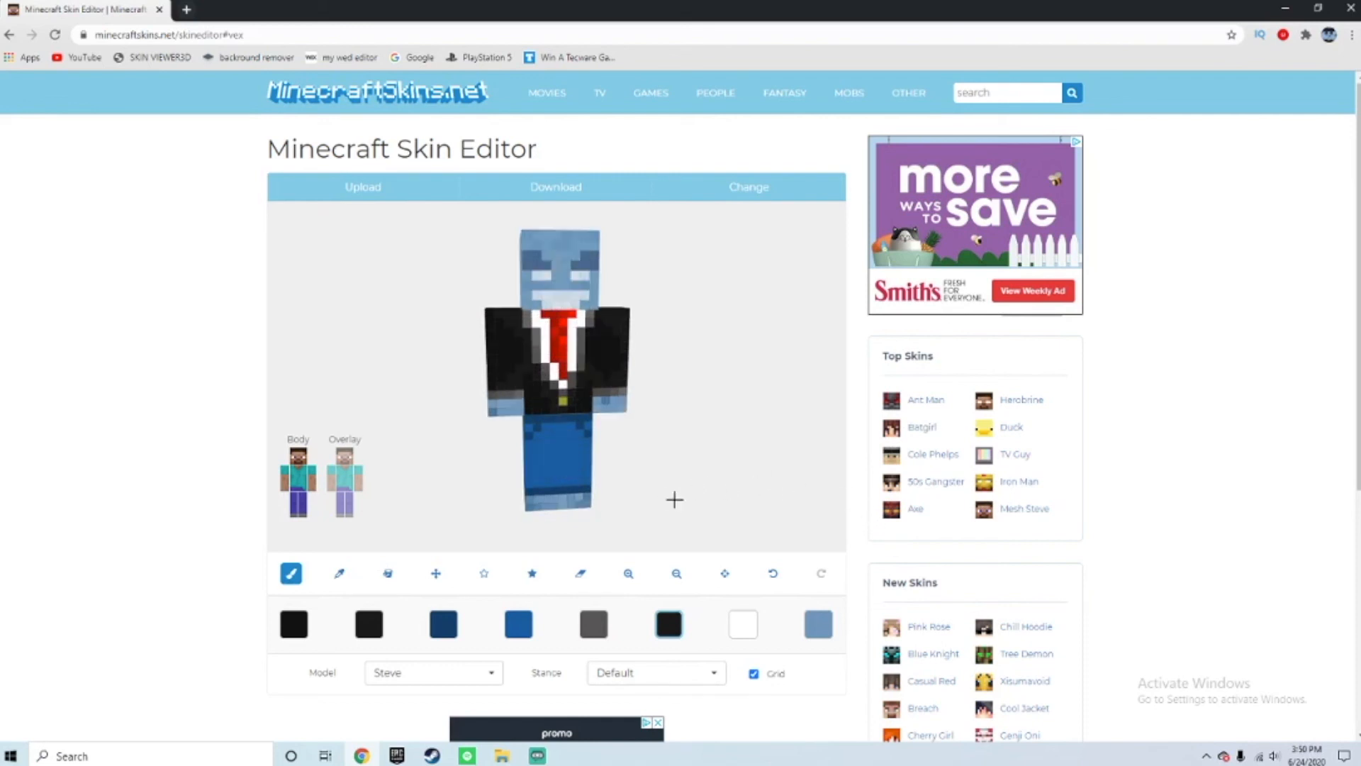
{"action": "mouse_move", "coordinate": [729, 450]}
{"action": "left_mouse_down"}
{"action": "mouse_move", "coordinate": [619, 467]}
{"action": "mouse_move", "coordinate": [620, 444]}
{"action": "mouse_move", "coordinate": [756, 440]}
{"action": "mouse_move", "coordinate": [715, 447]}
{"action": "left_mouse_up"}
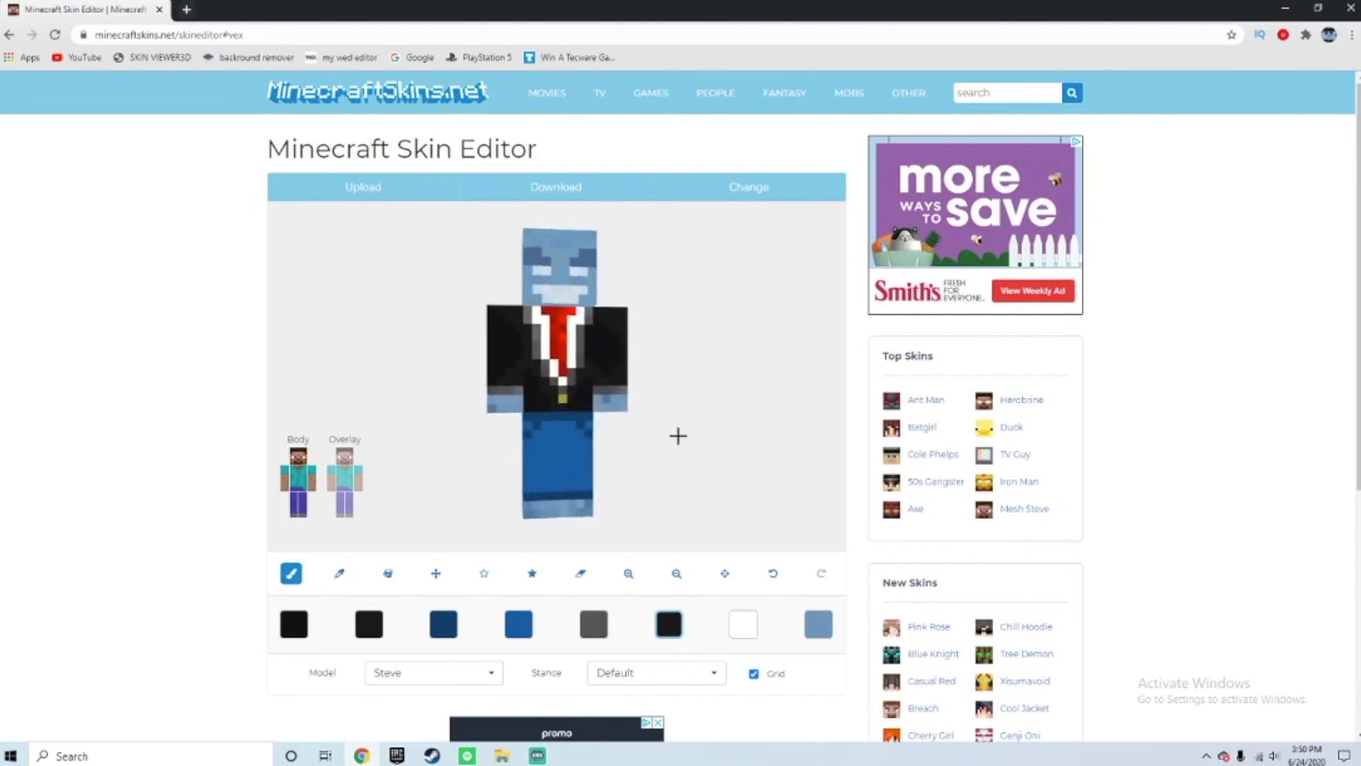
{"action": "left_click_drag", "start_coordinate": [701, 376], "coordinate": [742, 383]}
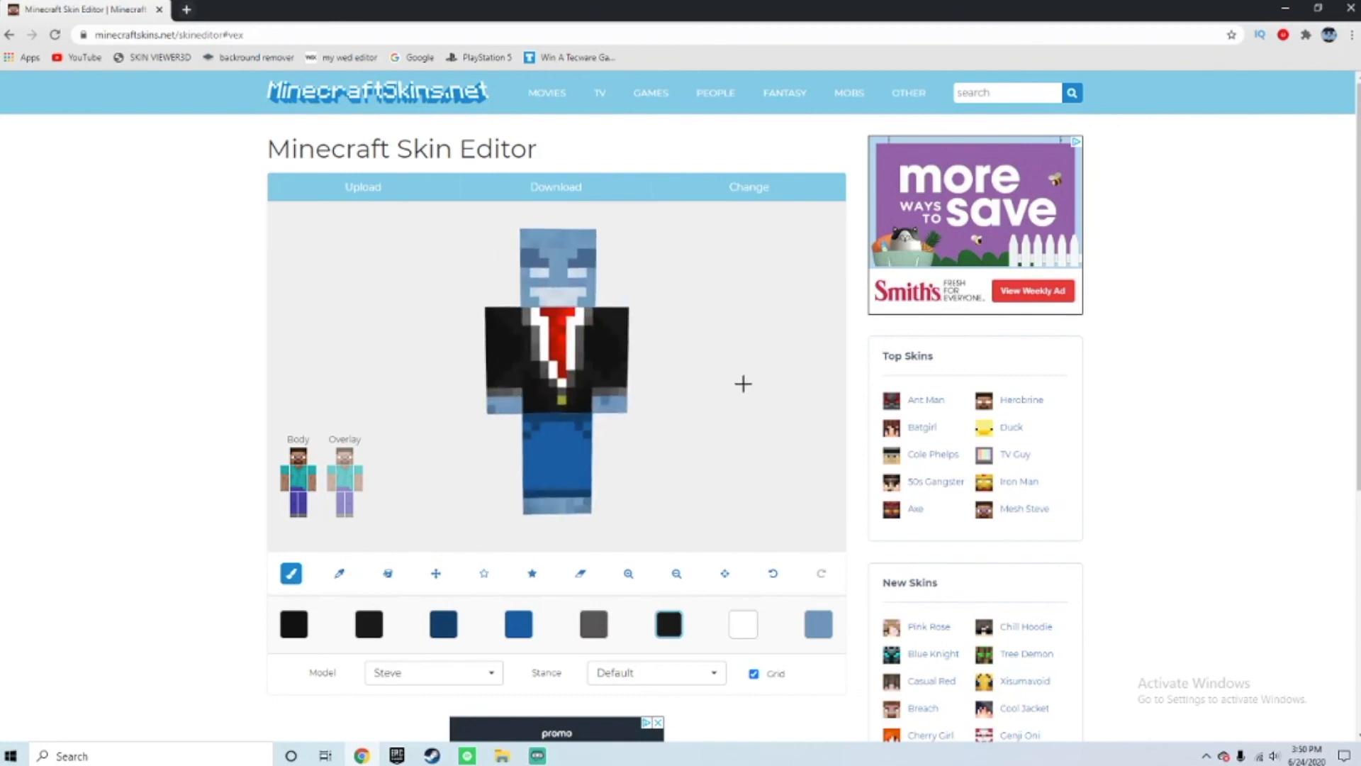